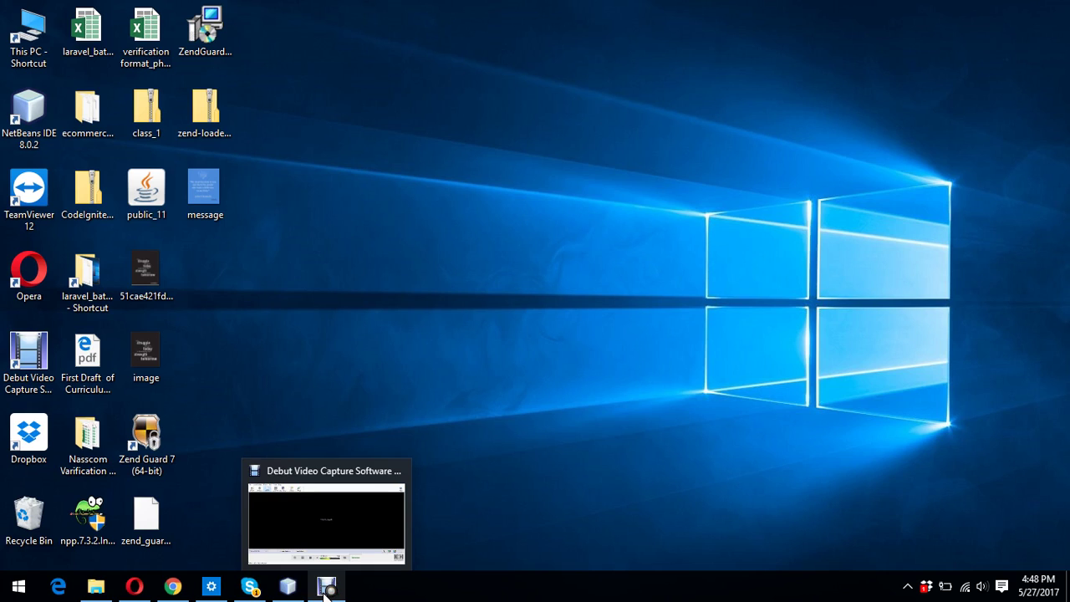
click(325, 590)
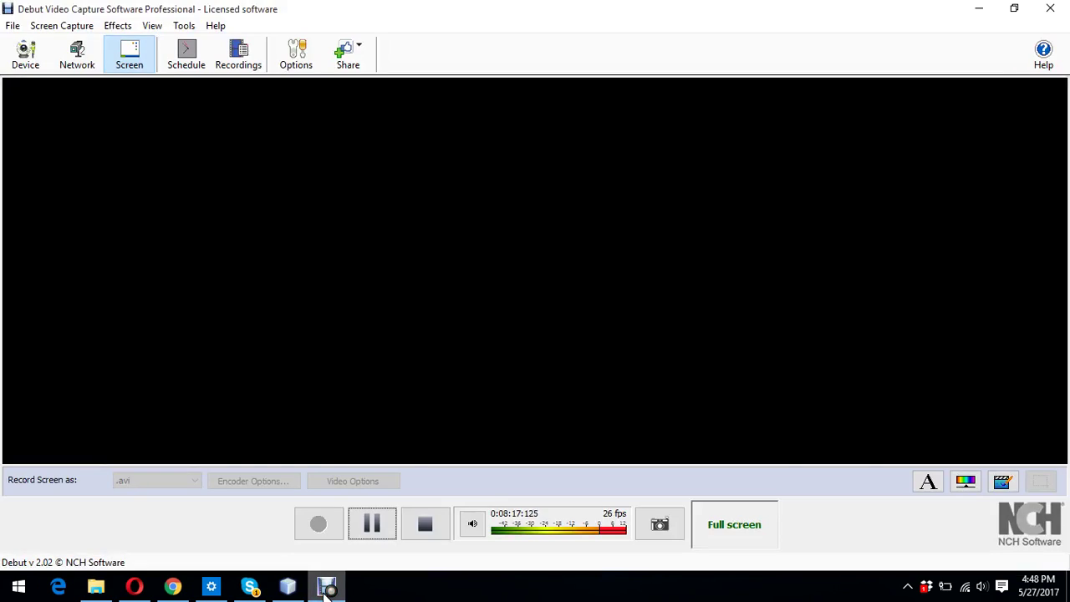
click(327, 588)
Maximize the File Explorer window, browse to the Work (E:) drive and select xampp-win32-5.6.11-0-VC11-installer.
click(97, 587)
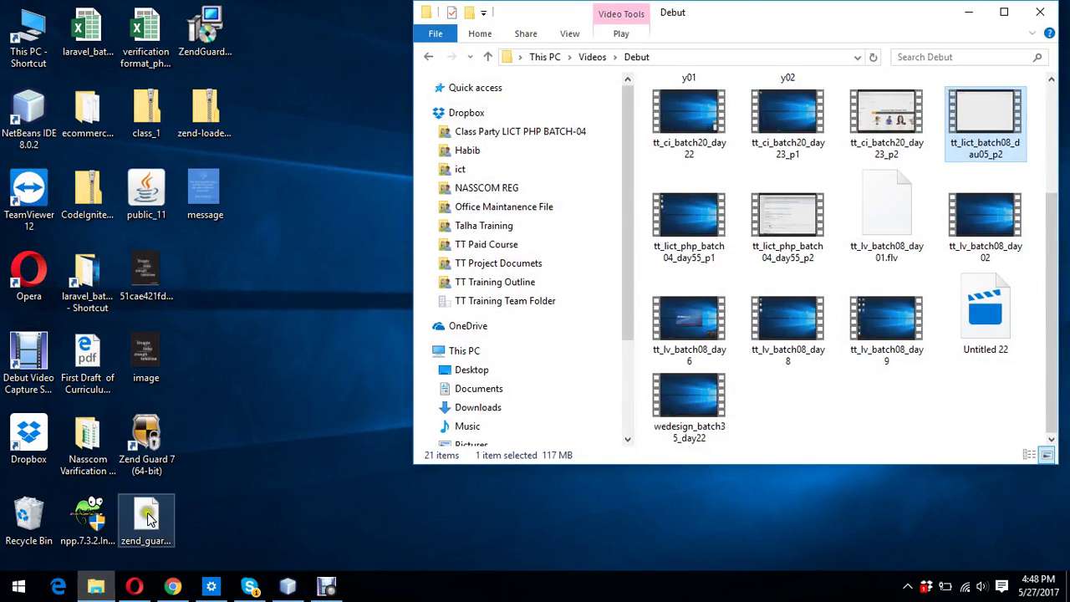
click(1004, 12)
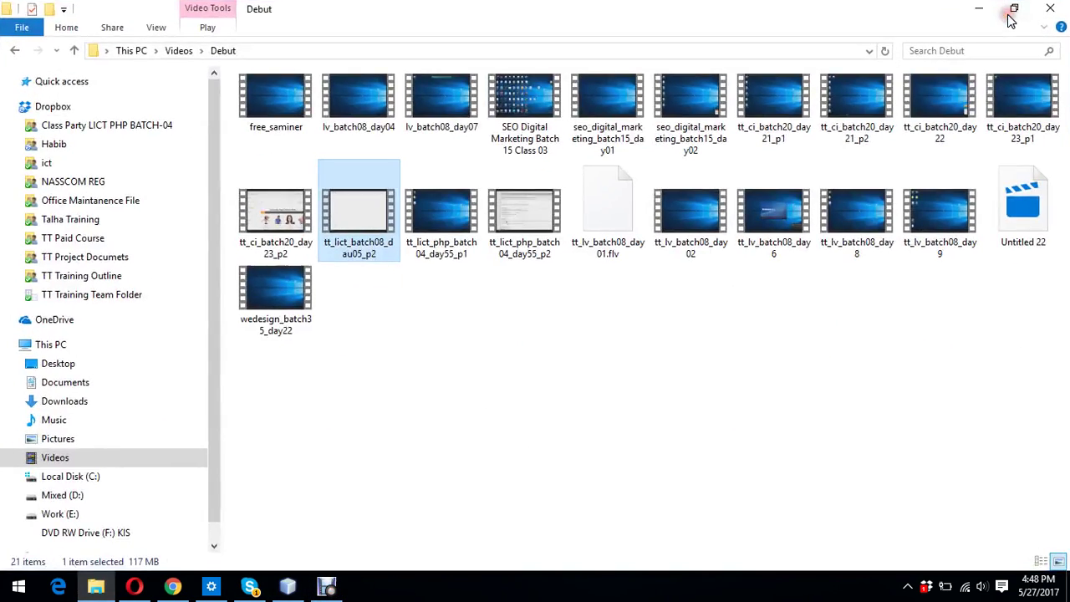
click(60, 495)
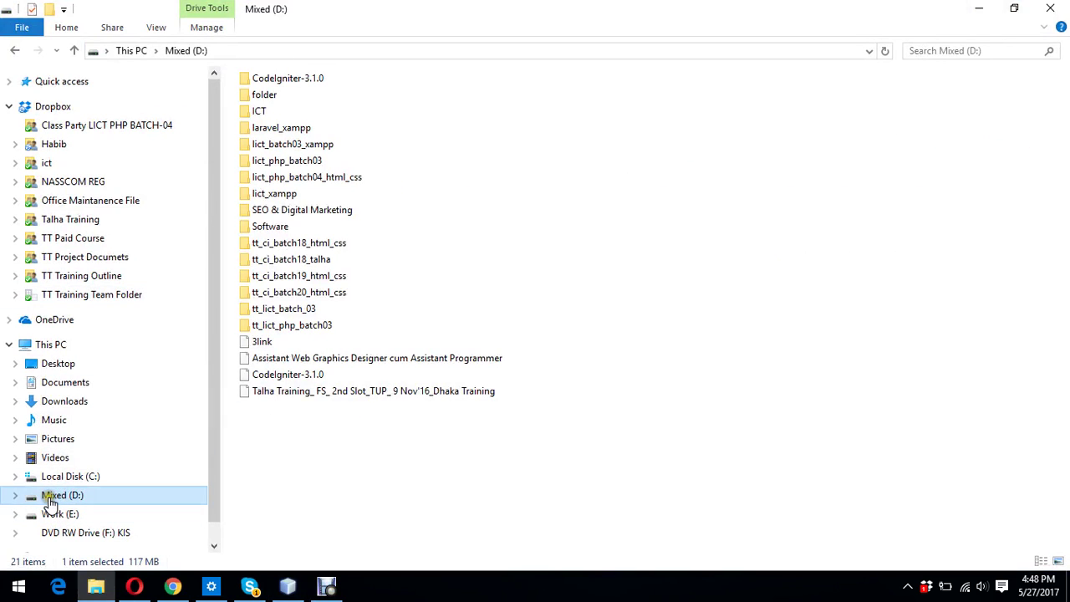
click(69, 516)
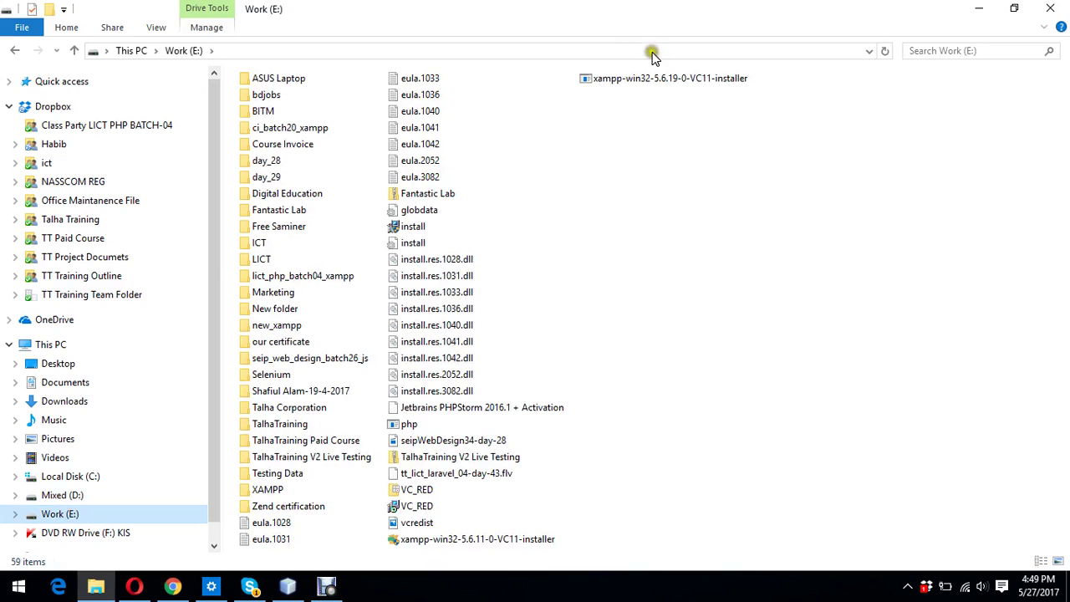
click(674, 80)
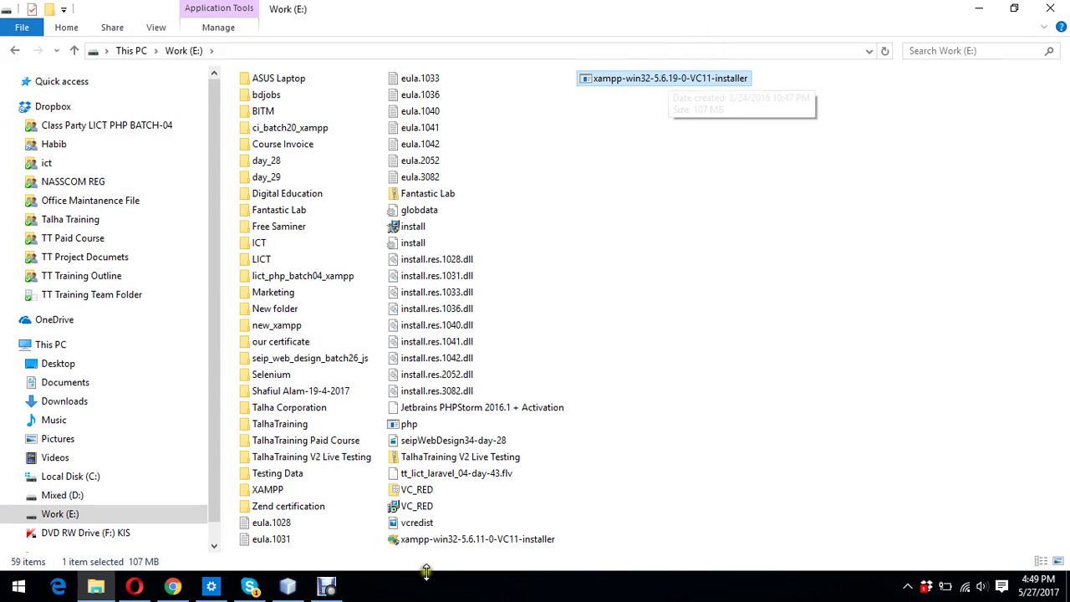
double_click(485, 541)
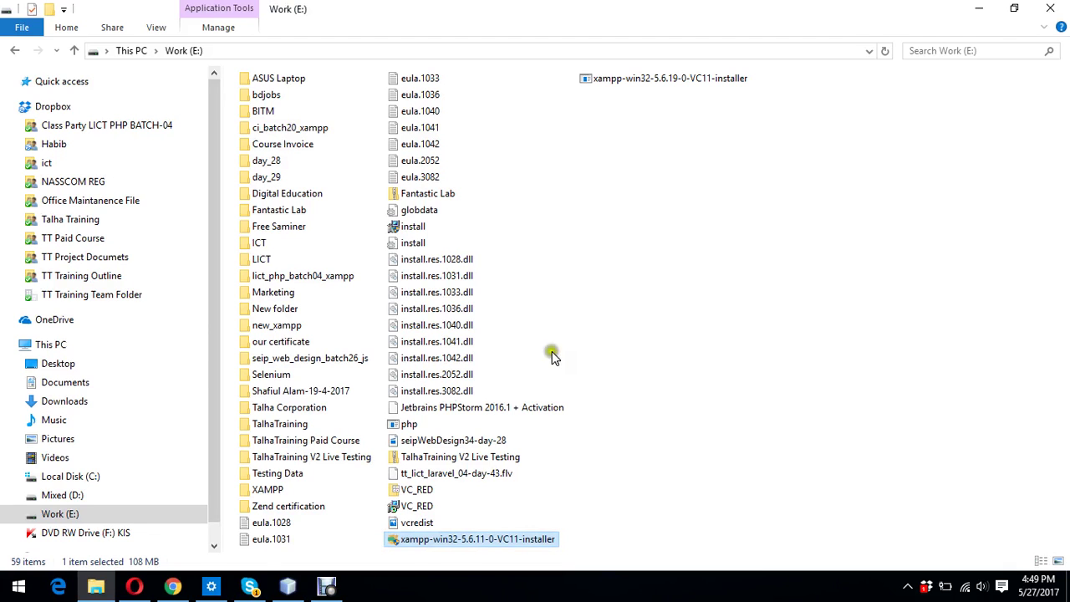
Switch to Chrome, load laravel.com in the current tab and open the Laravel documentation.
click(169, 589)
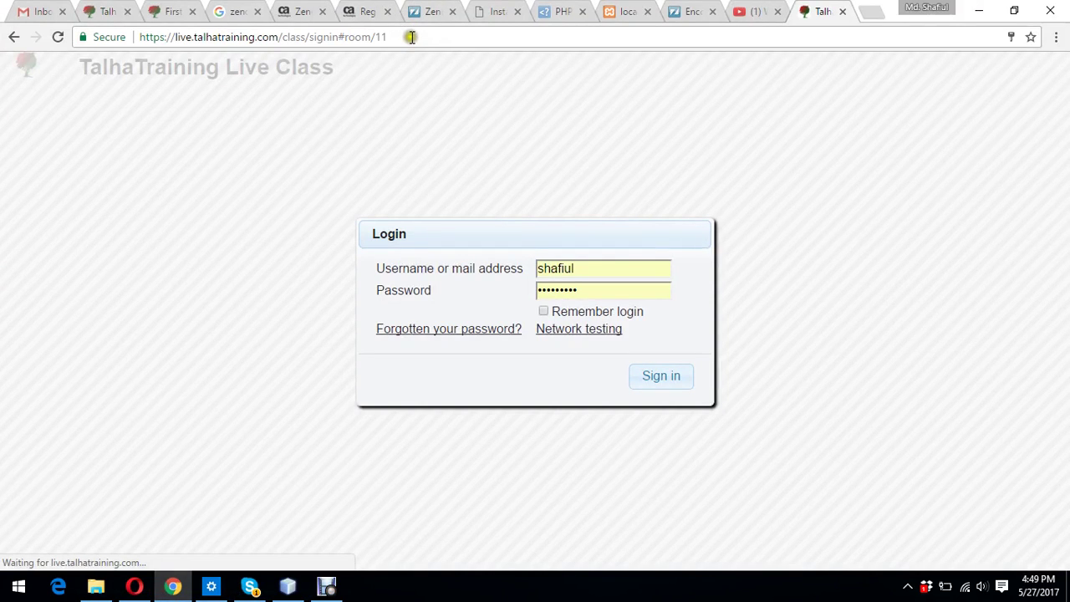
click(415, 36)
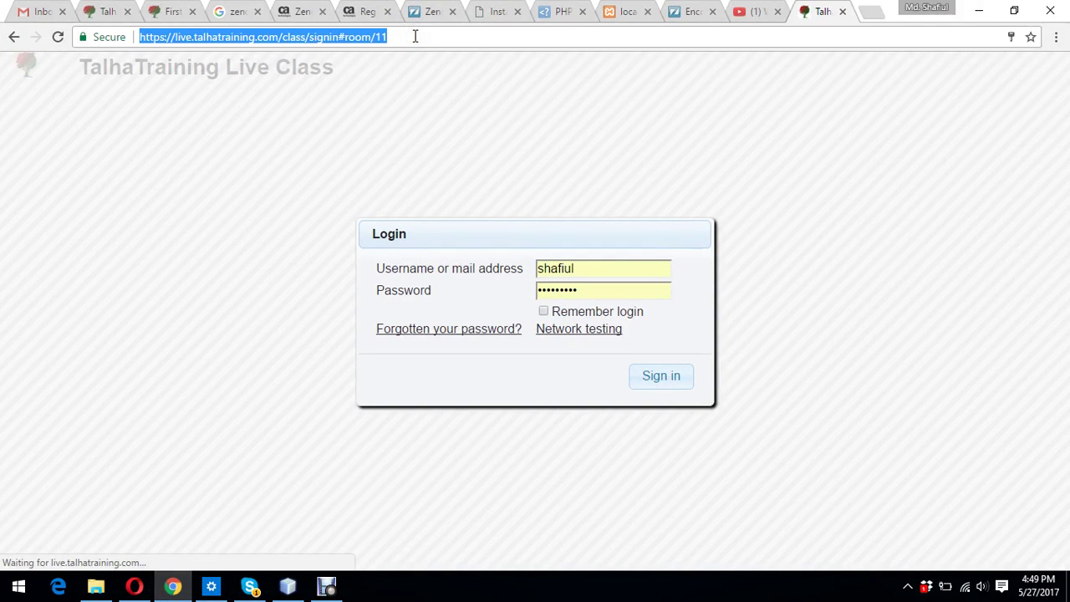
text(larav)
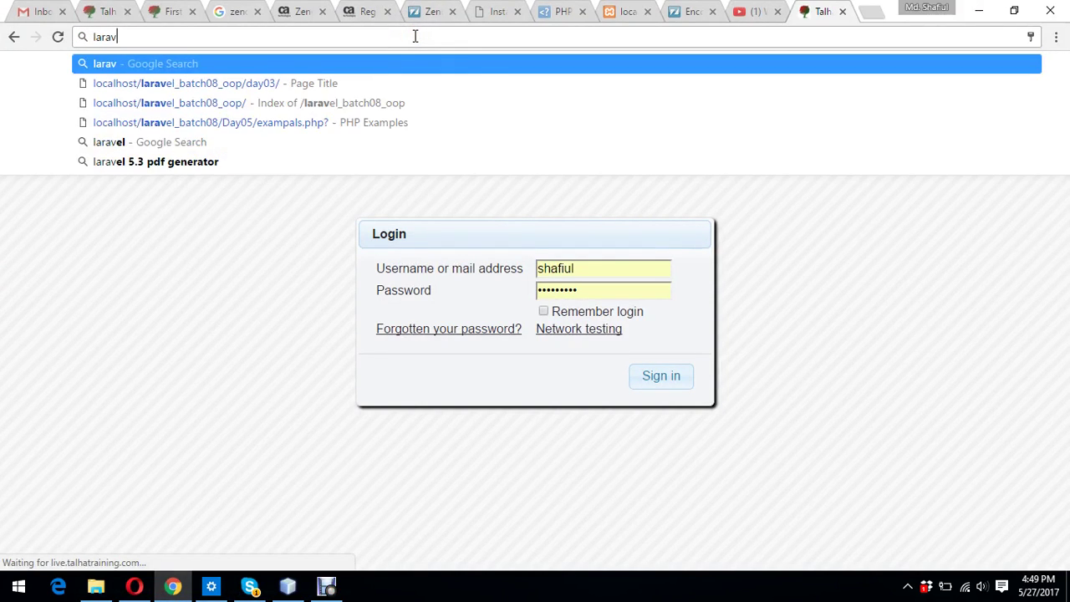
text(el.com)
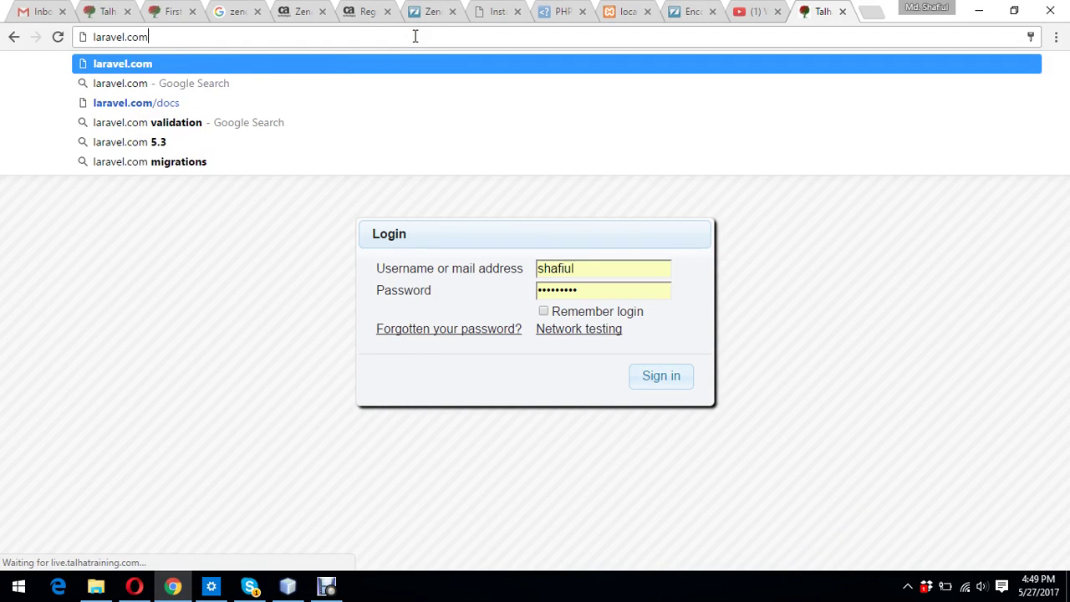
key(Return)
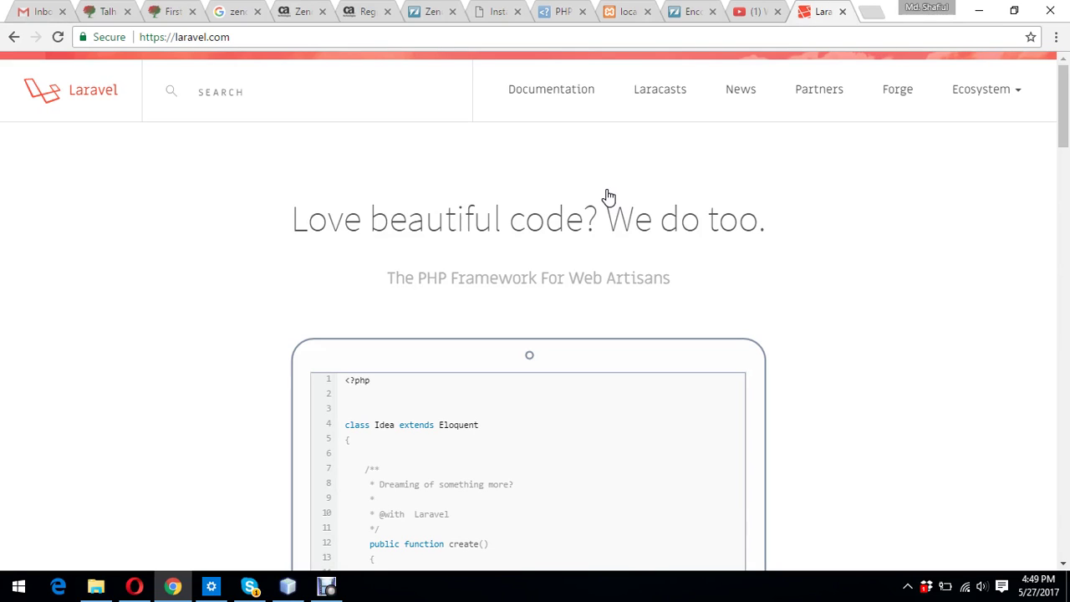
click(575, 94)
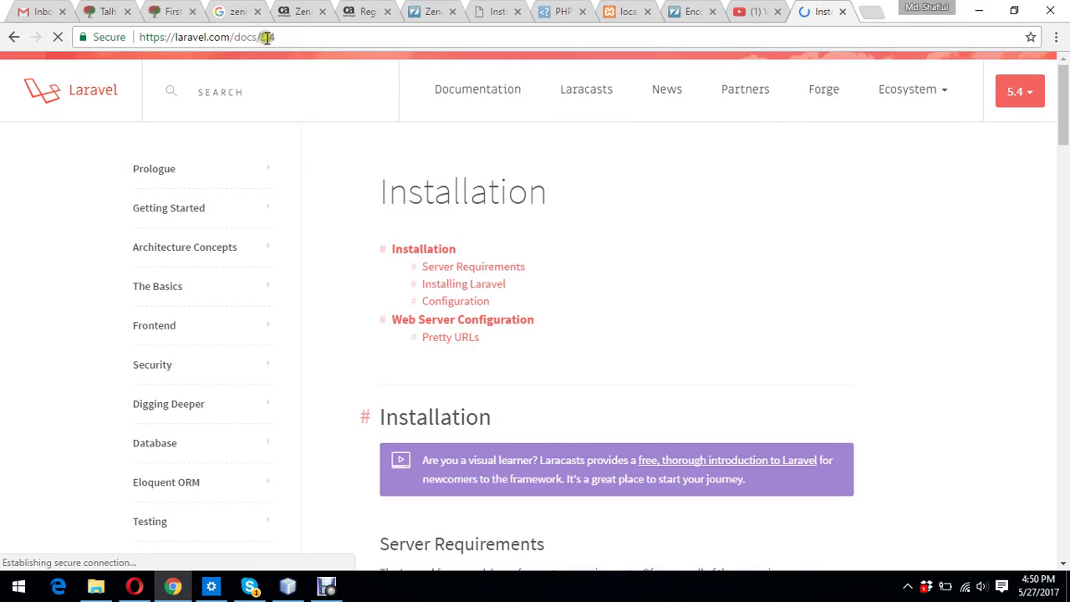
Review the list of available Laravel documentation versions, from 4.2 up to 5.4.
click(1031, 105)
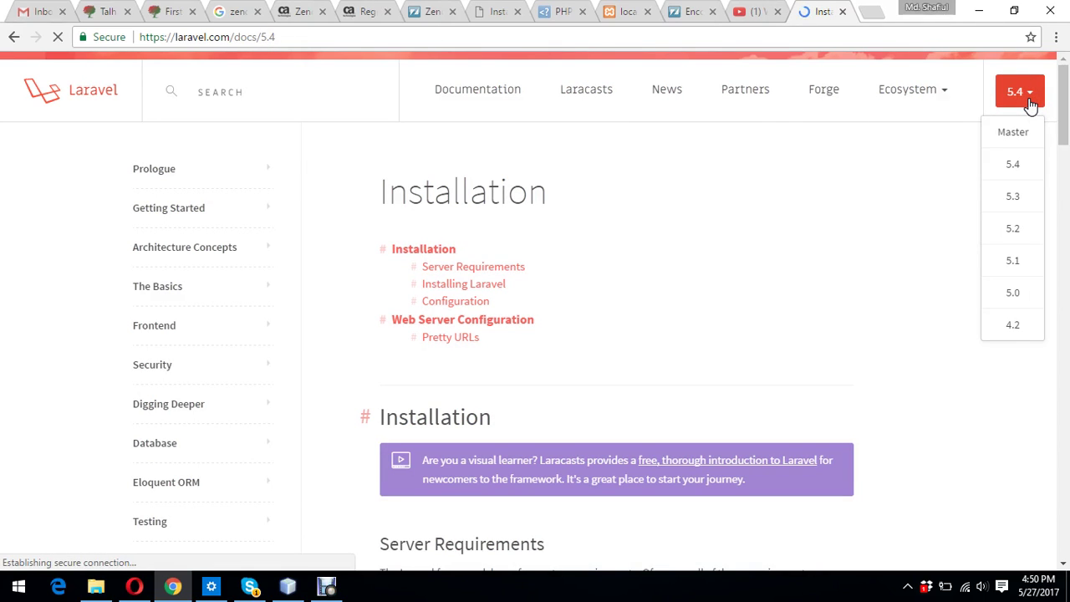
click(1014, 325)
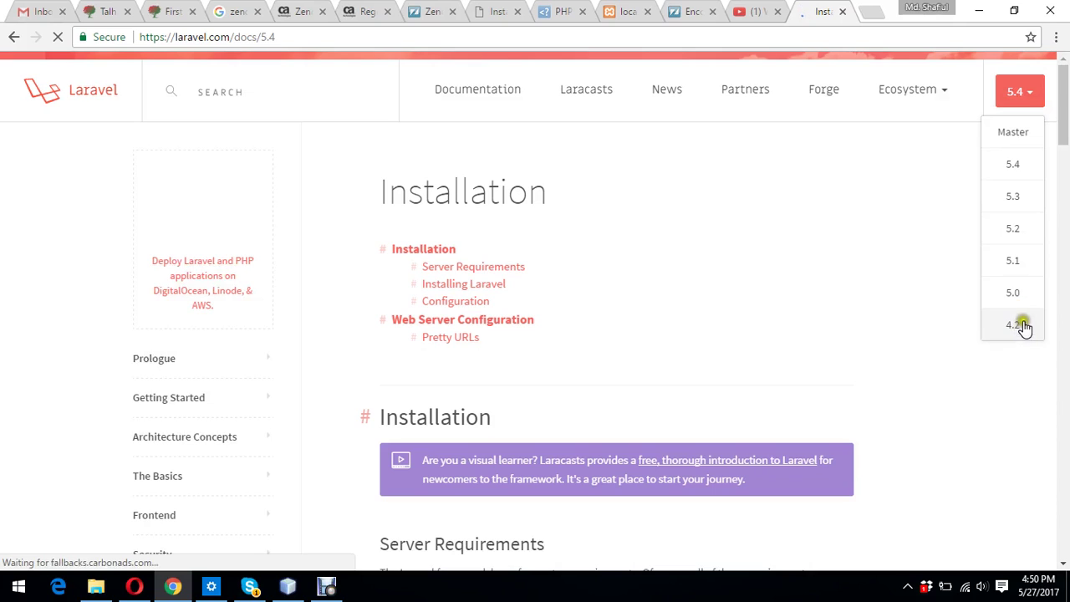
click(1014, 293)
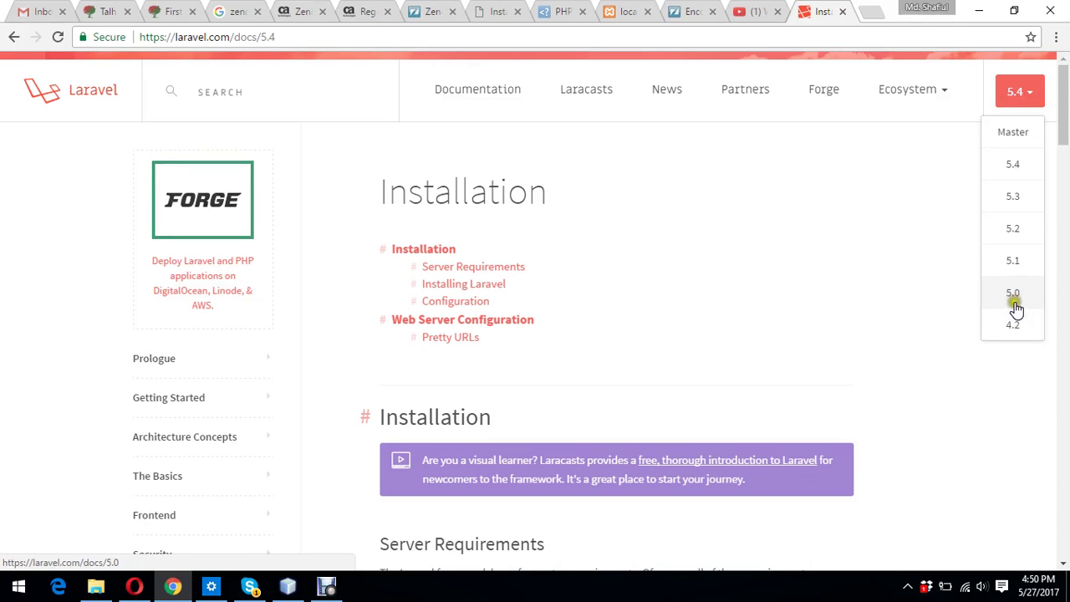
click(1014, 262)
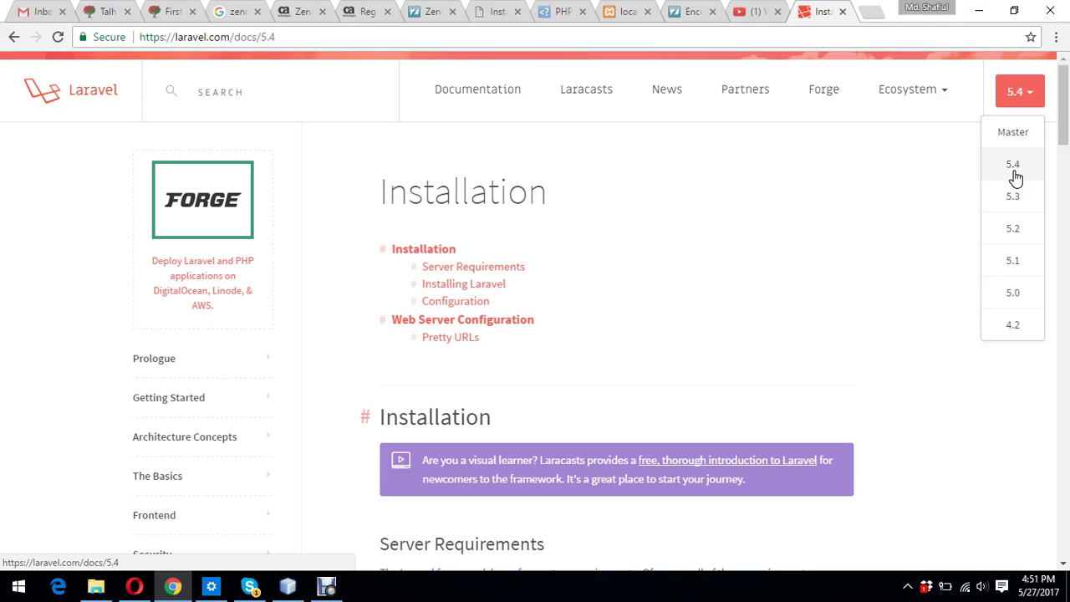
click(1015, 174)
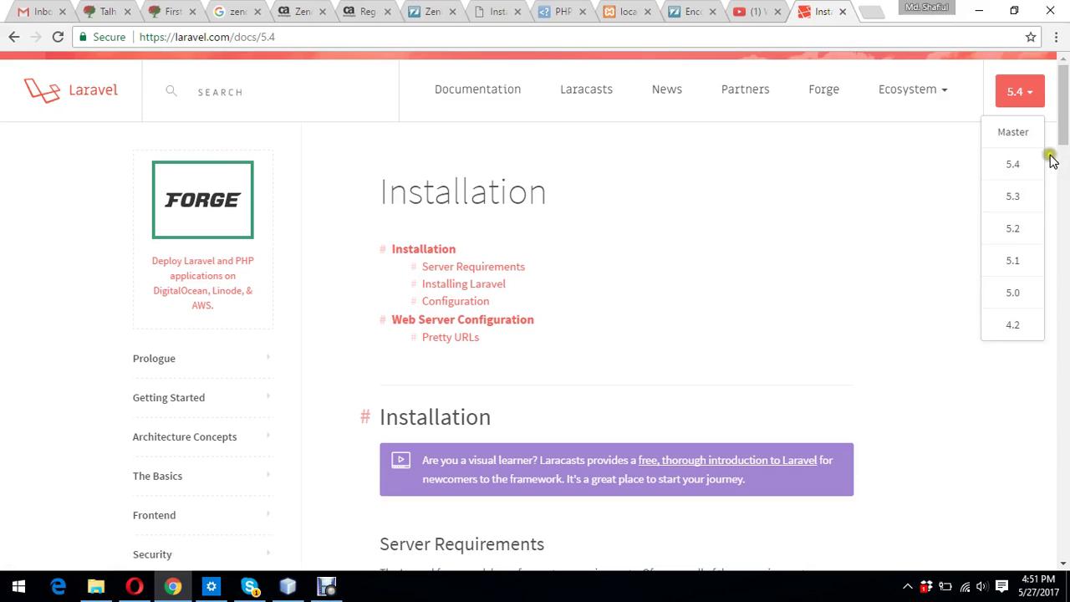
Examine the Server Requirements of the Laravel 5.4 installation guide and compare them with the XAMPP installers in File Explorer.
drag(1064, 120, 1059, 184)
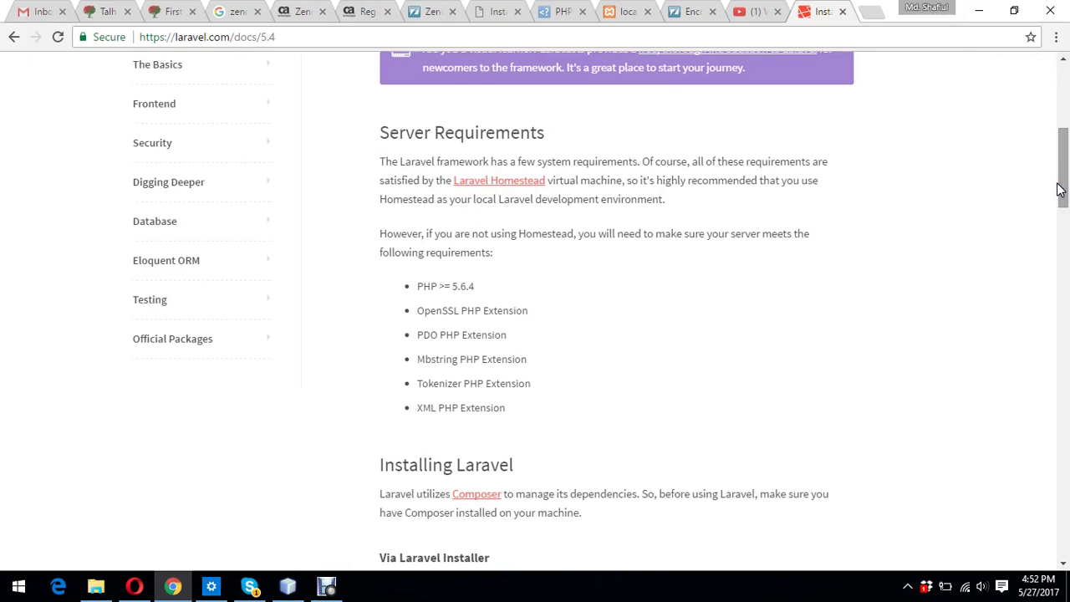
key(alt+Tab)
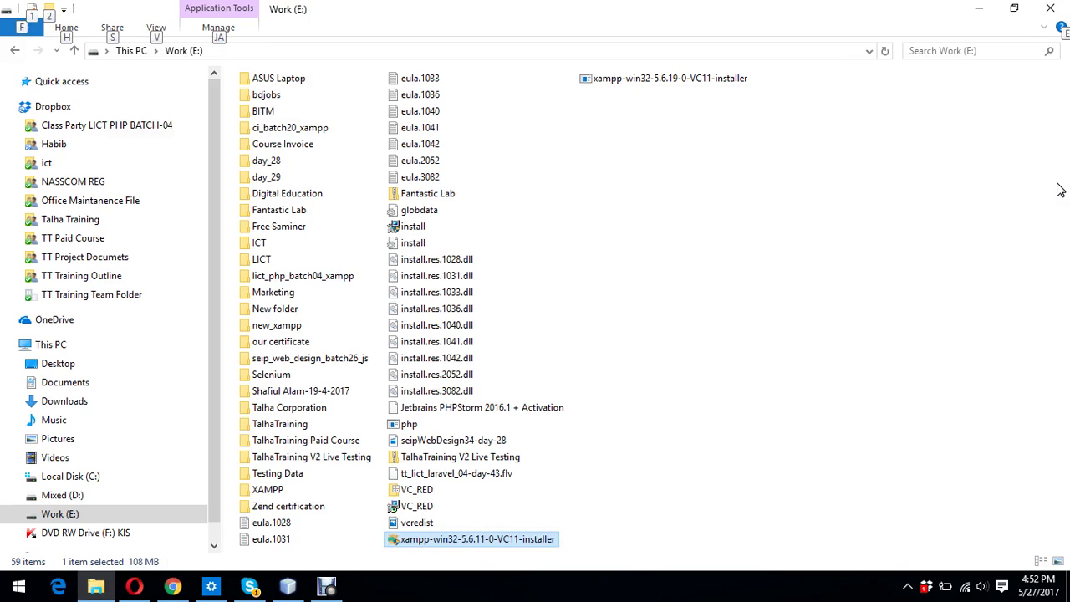
key(alt+Tab)
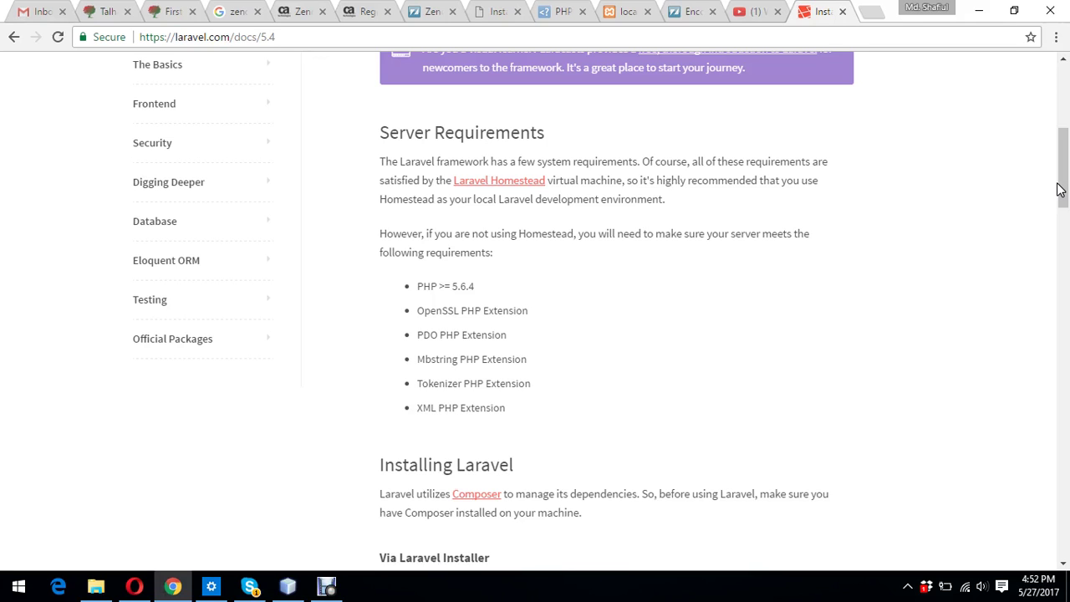
mouse_move(1060, 189)
mouse_down()
mouse_move(1065, 116)
mouse_move(1065, 184)
mouse_up()
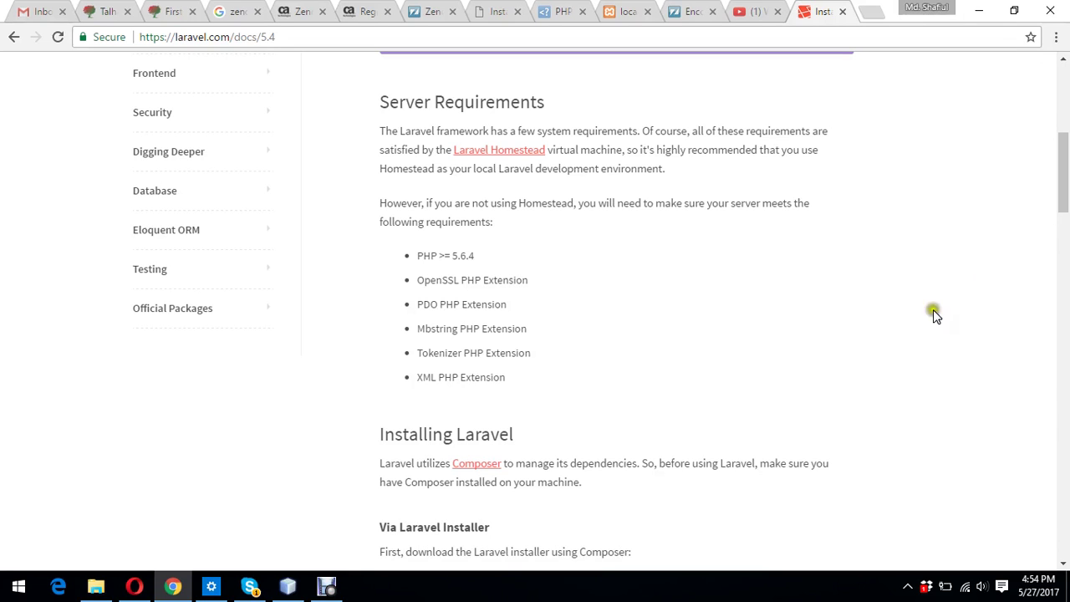
Read through the Installing Laravel, configuration and Web Server Configuration sections of the installation guide.
drag(1064, 197, 1059, 252)
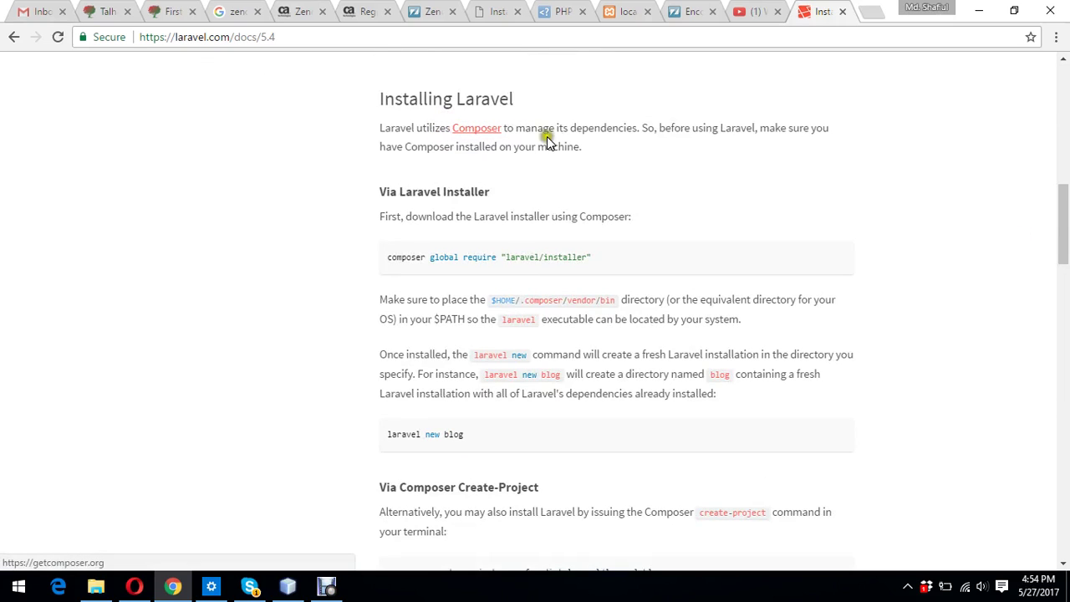
click(596, 139)
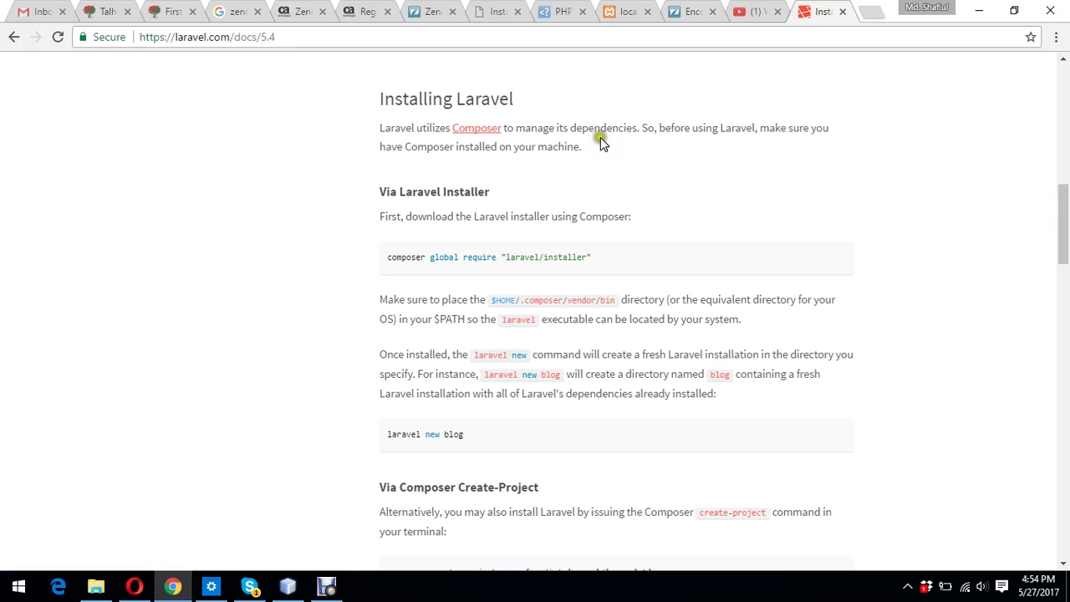
drag(1057, 194, 1045, 382)
triple_click(1045, 386)
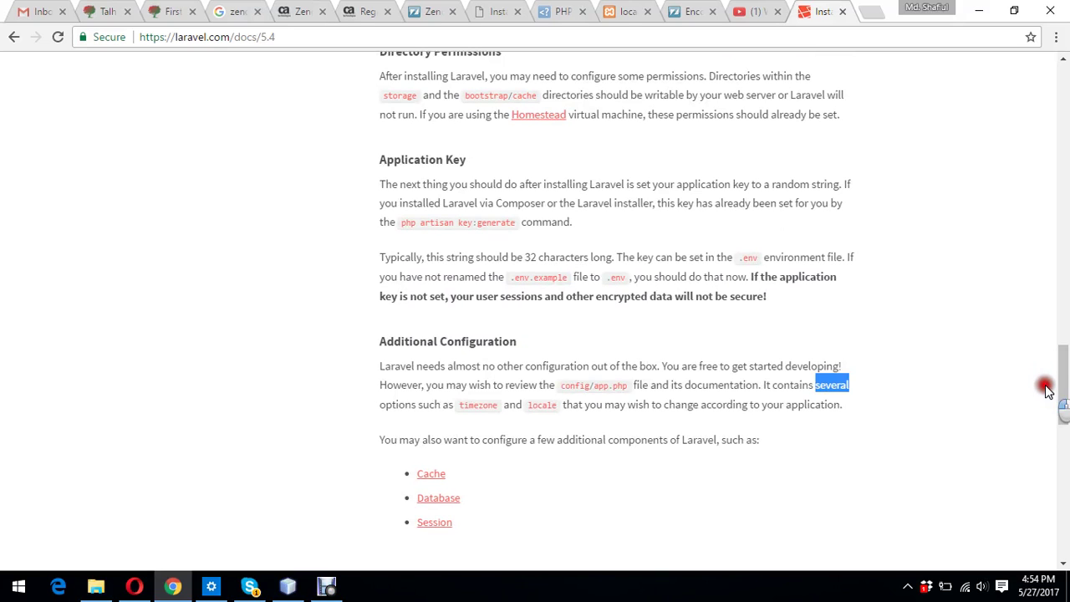
click(968, 378)
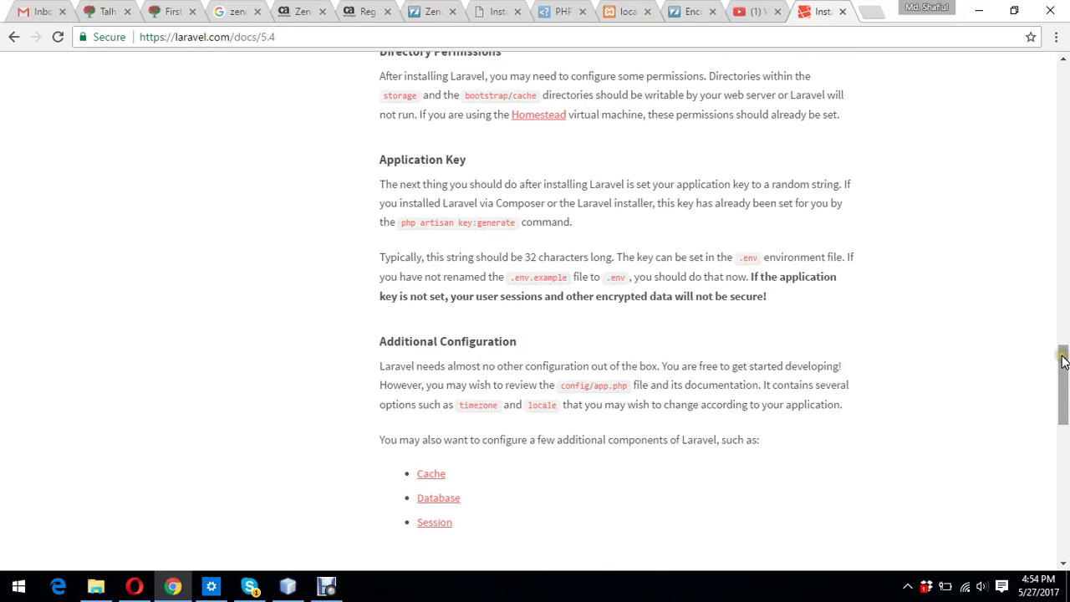
drag(1063, 378, 1055, 443)
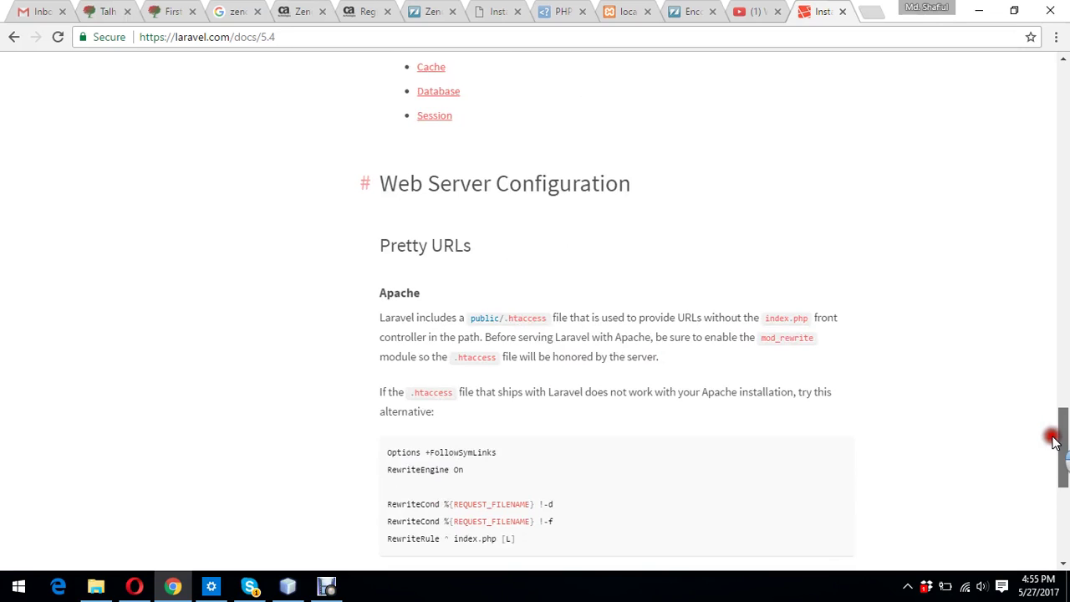
Return to Via Composer Create-Project and highlight the "composer create-project --prefer-dist laravel/laravel blog" command to examine it.
drag(1055, 443, 1064, 258)
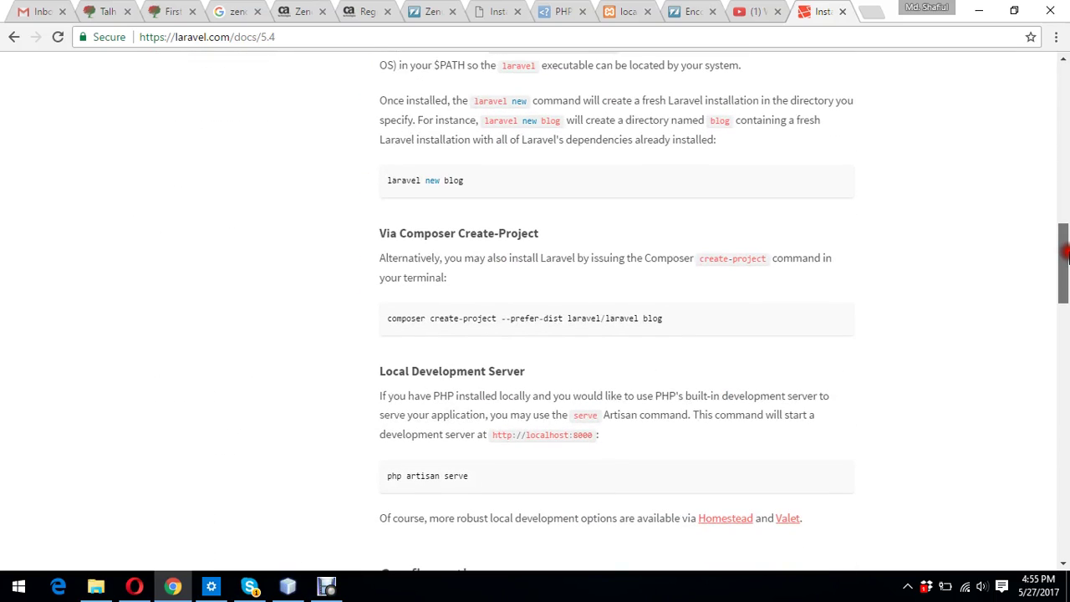
click(391, 318)
drag(391, 318, 682, 312)
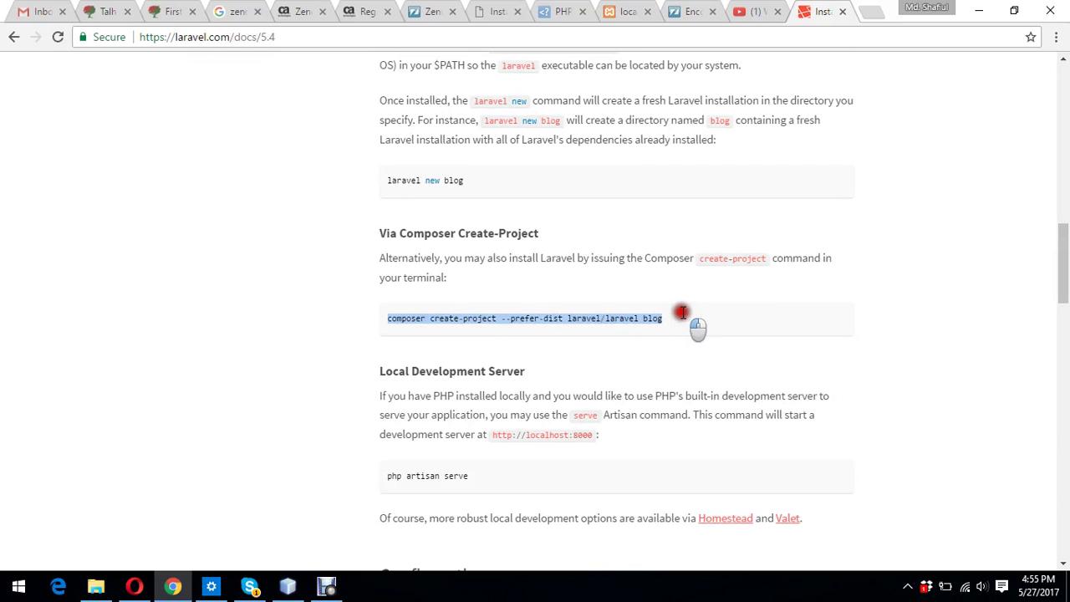
click(742, 308)
Switch to File Explorer, run xampp-win32-5.6.11-0-VC11-installer, accept its antivirus and UAC prompts, and advance the setup to the installation folder choice.
click(96, 588)
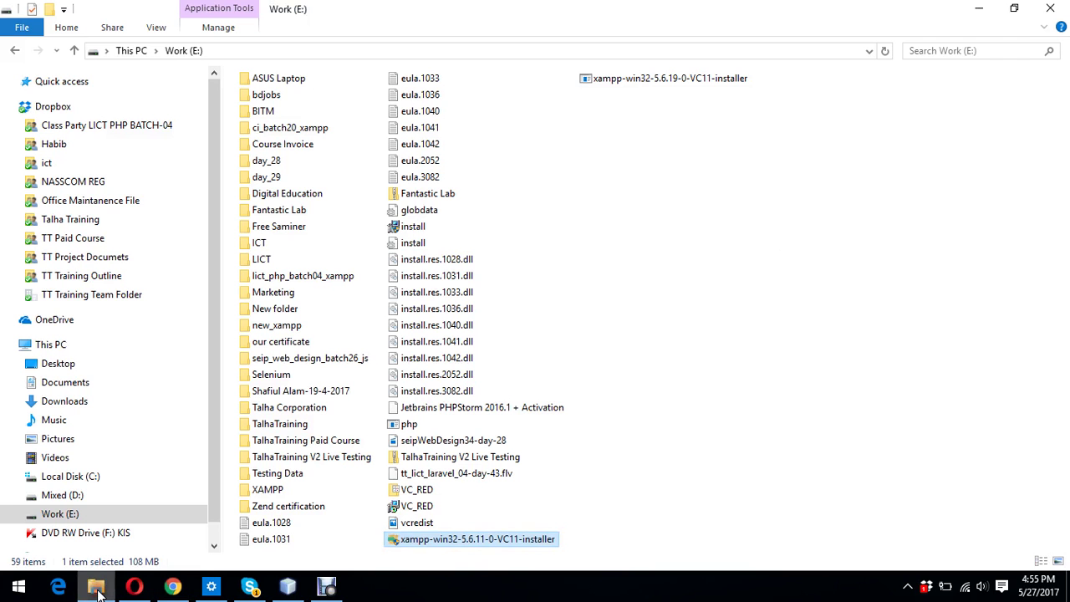
double_click(477, 542)
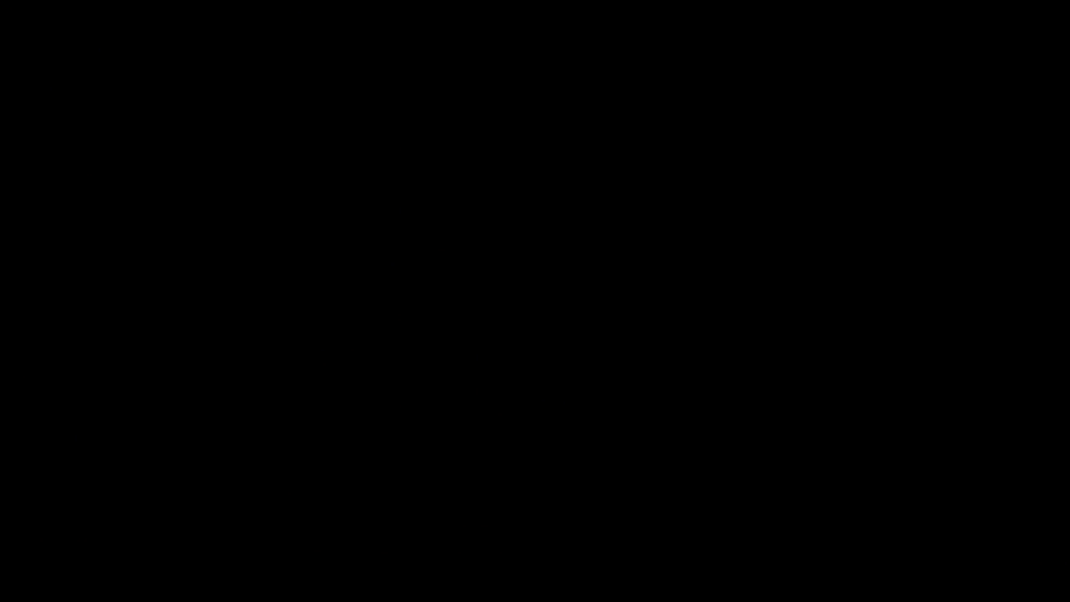
click(601, 331)
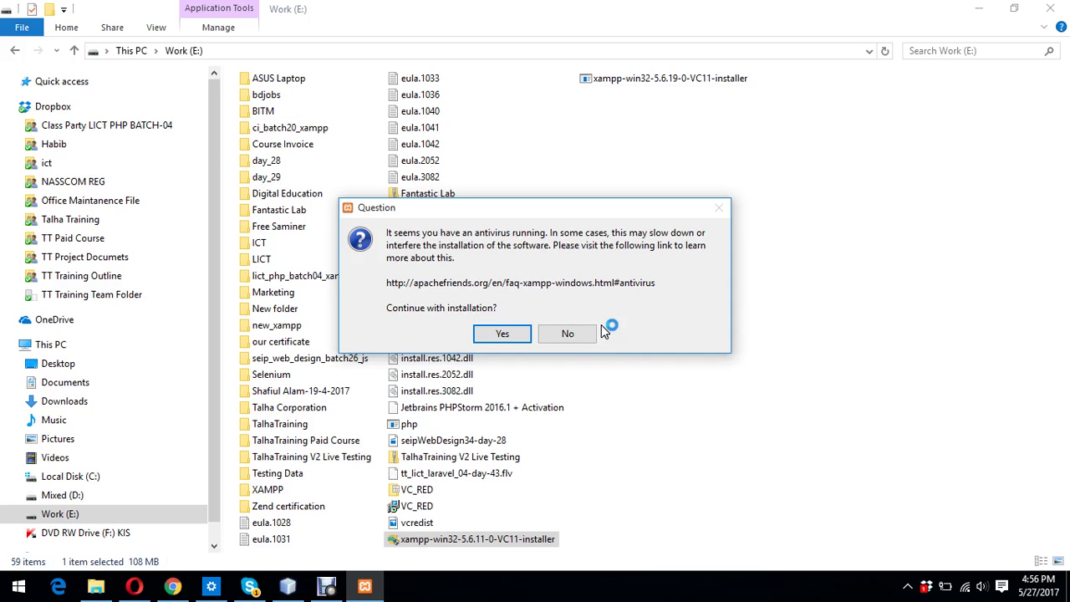
click(508, 335)
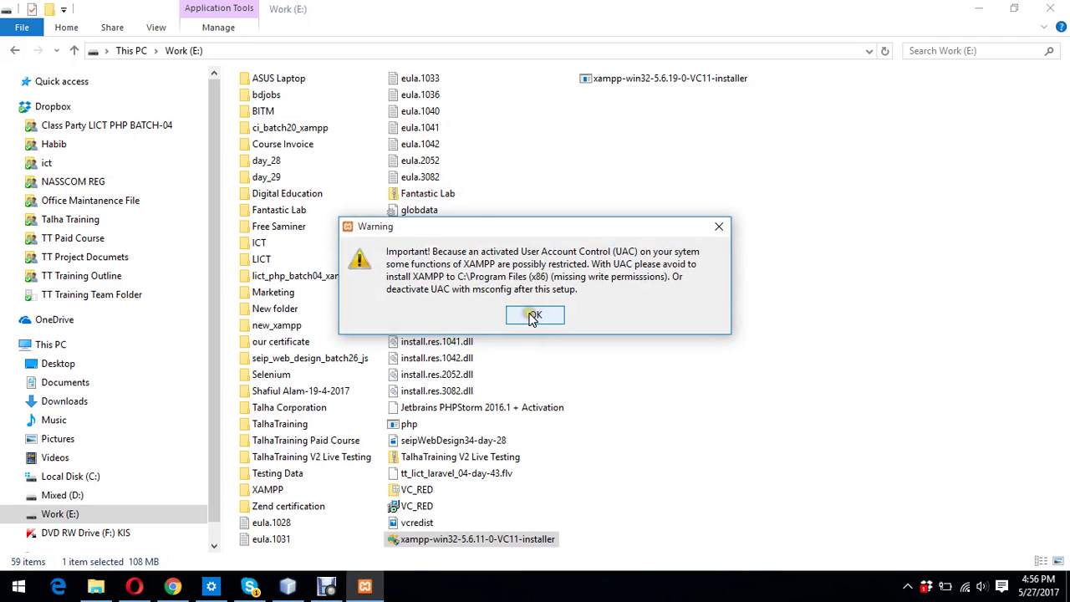
click(528, 318)
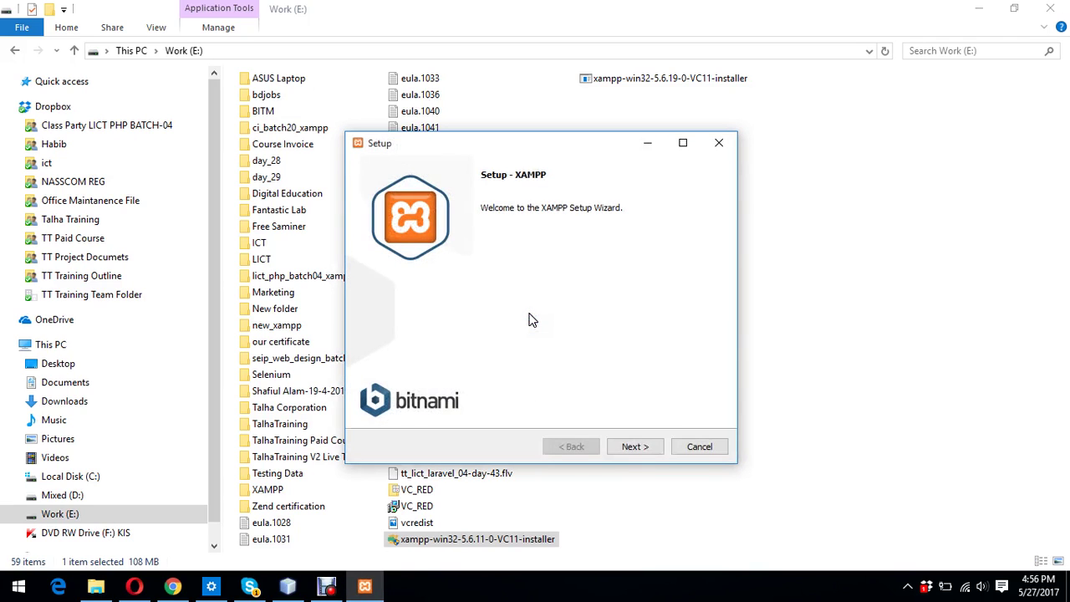
click(645, 447)
click(646, 447)
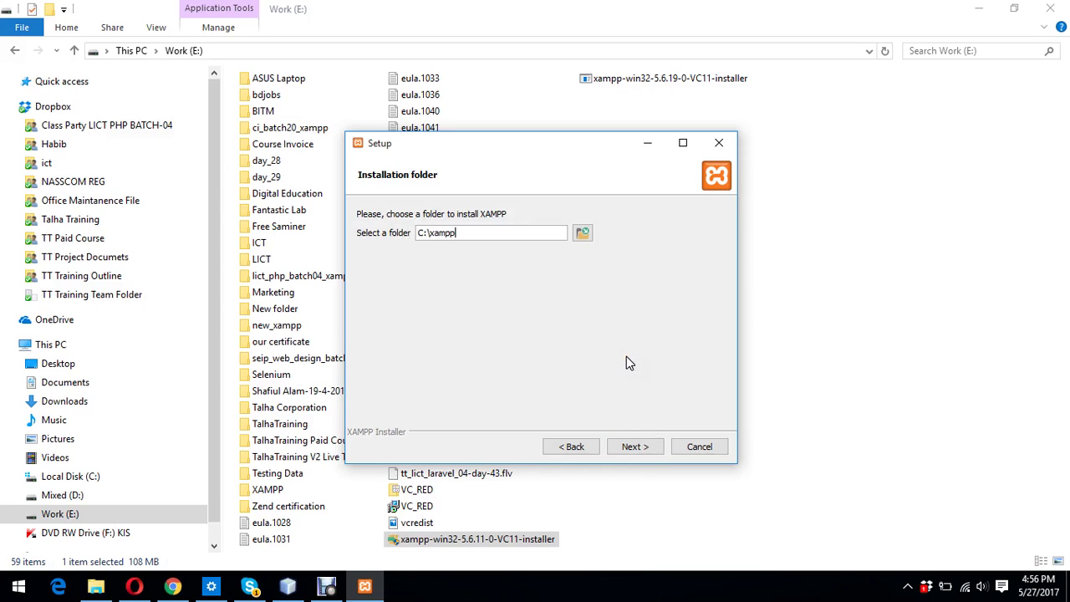
Set the XAMPP installation folder to E:\xampp_lv_batch08 and proceed through the remaining setup pages to start the installation.
key(BackSpace)
key(BackSpace)
key(BackSpace)
key(BackSpace)
key(shift+Right)
text(E:\xampp_lv_batch0)
key(Return)
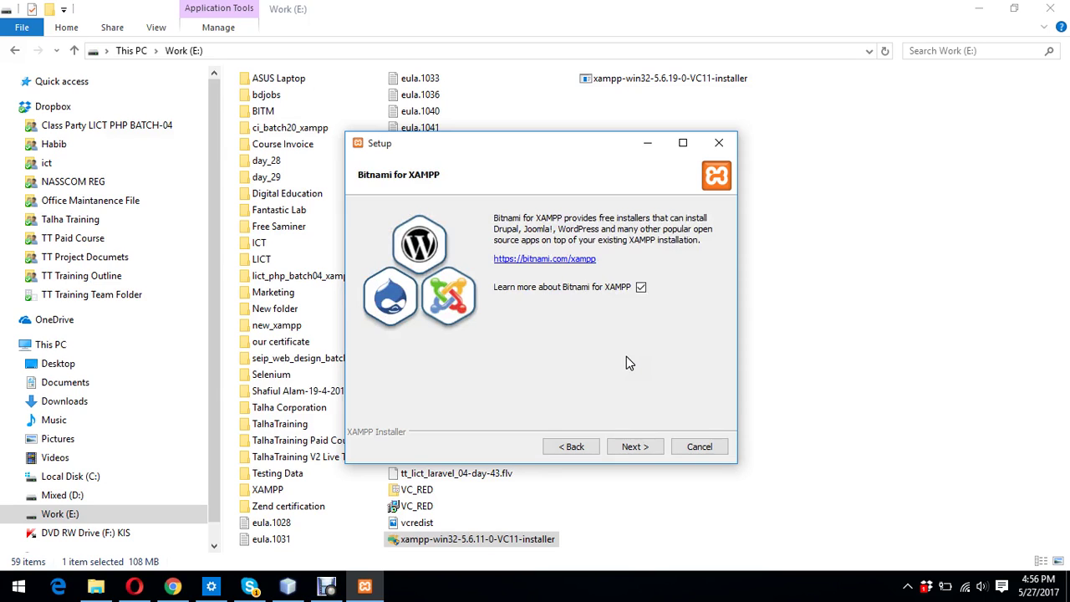
click(642, 449)
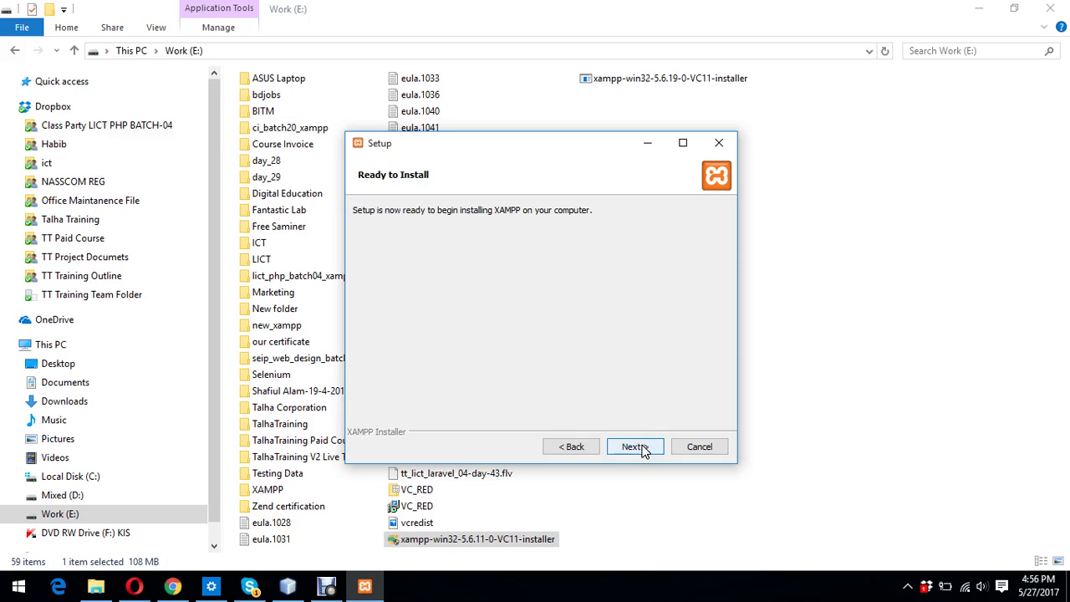
click(644, 451)
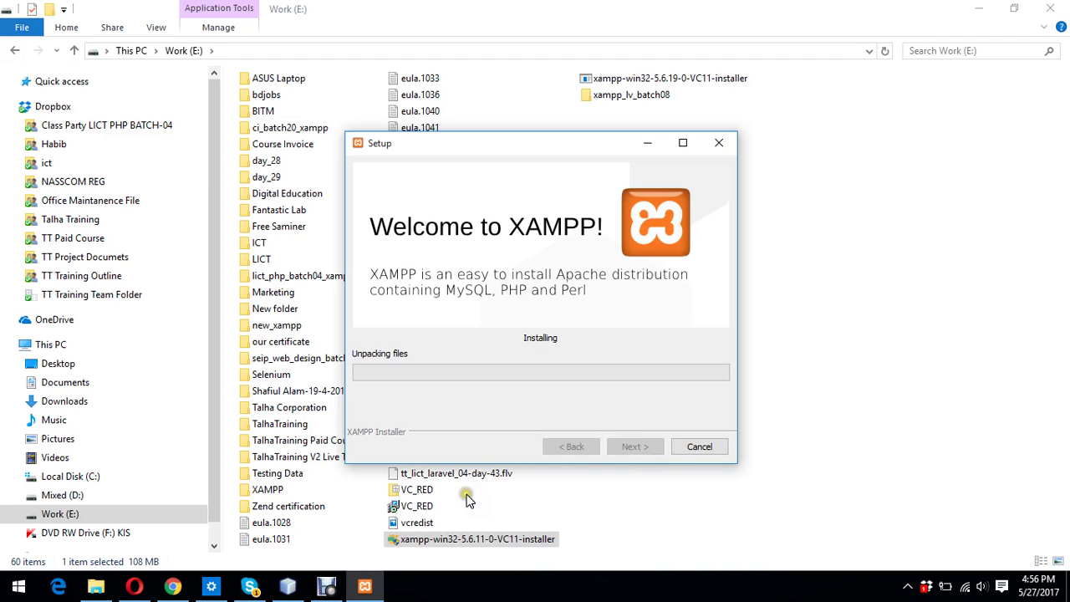
click(326, 586)
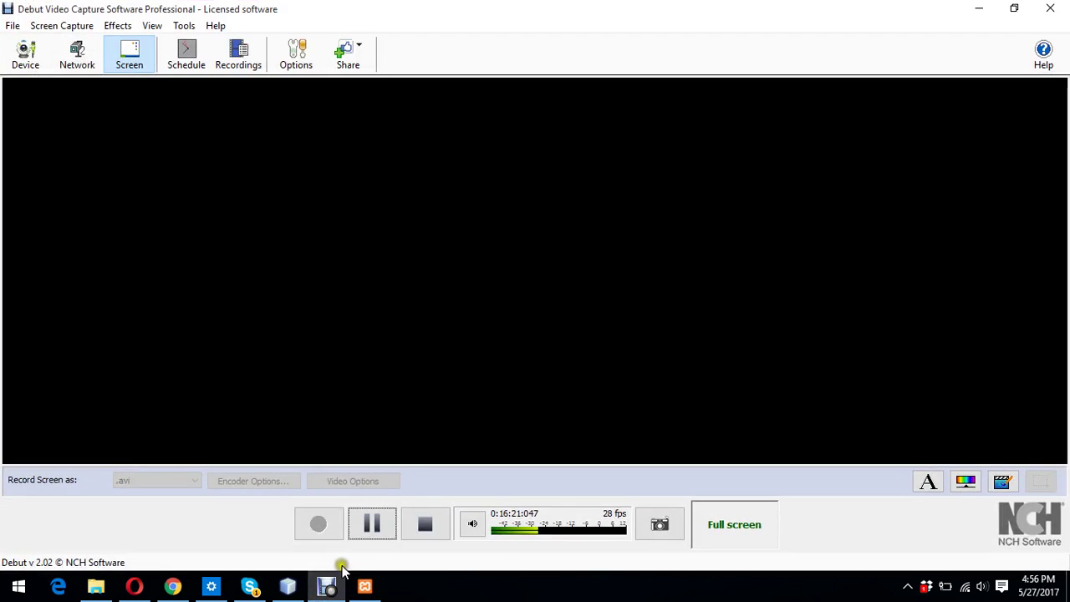
click(978, 8)
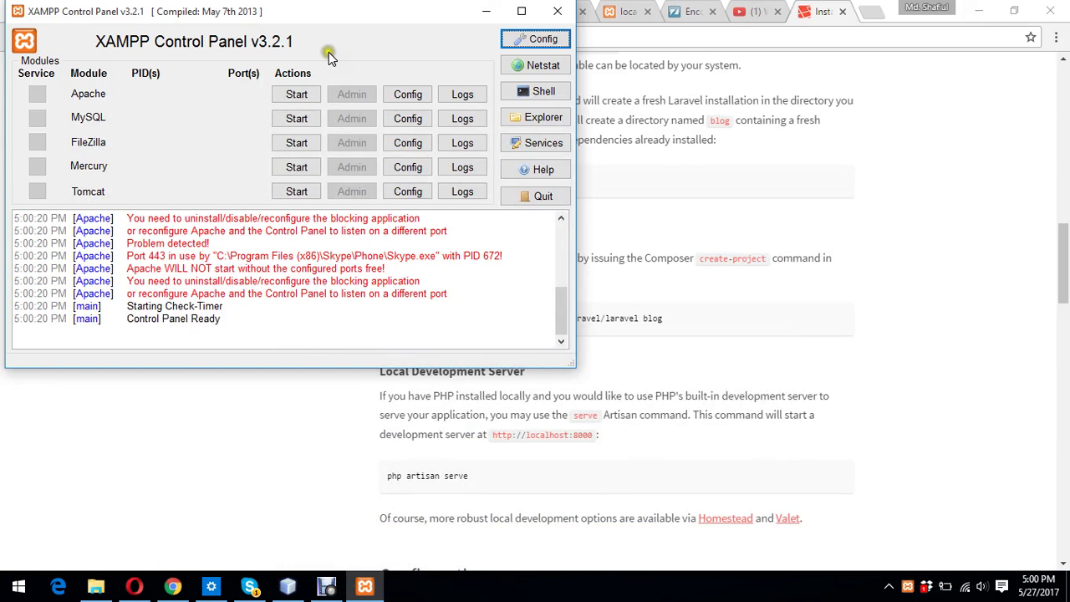
Start the MySQL and Apache modules in the XAMPP Control Panel and close its window.
click(289, 120)
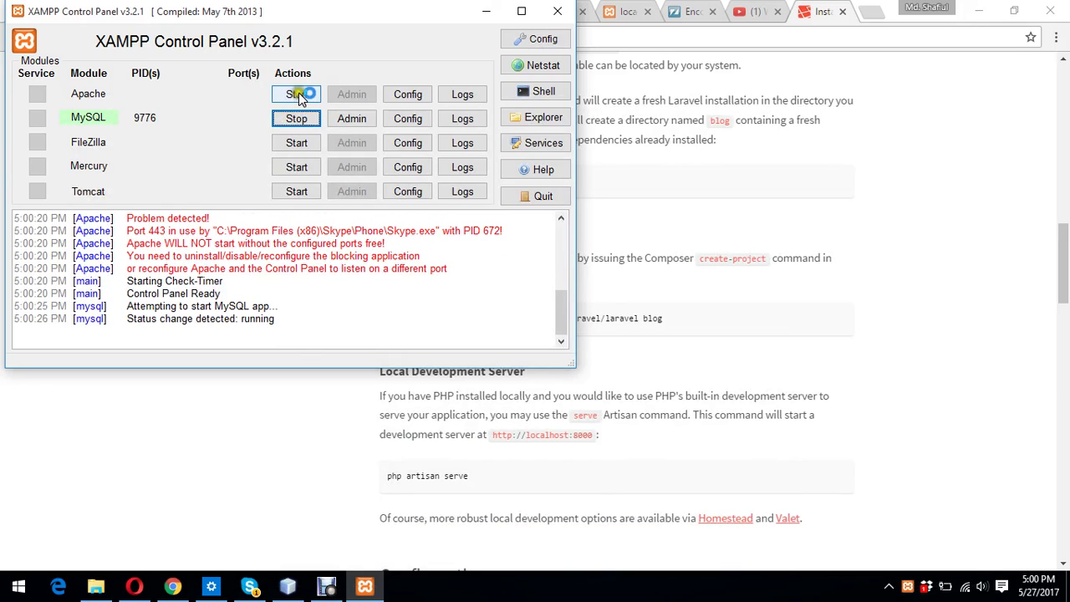
click(299, 95)
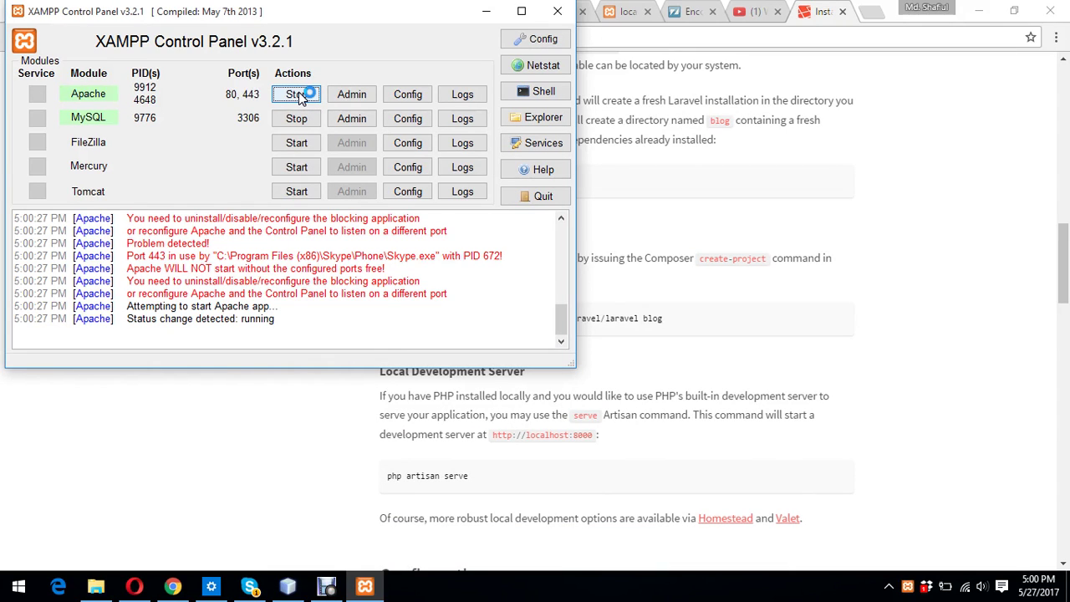
click(558, 11)
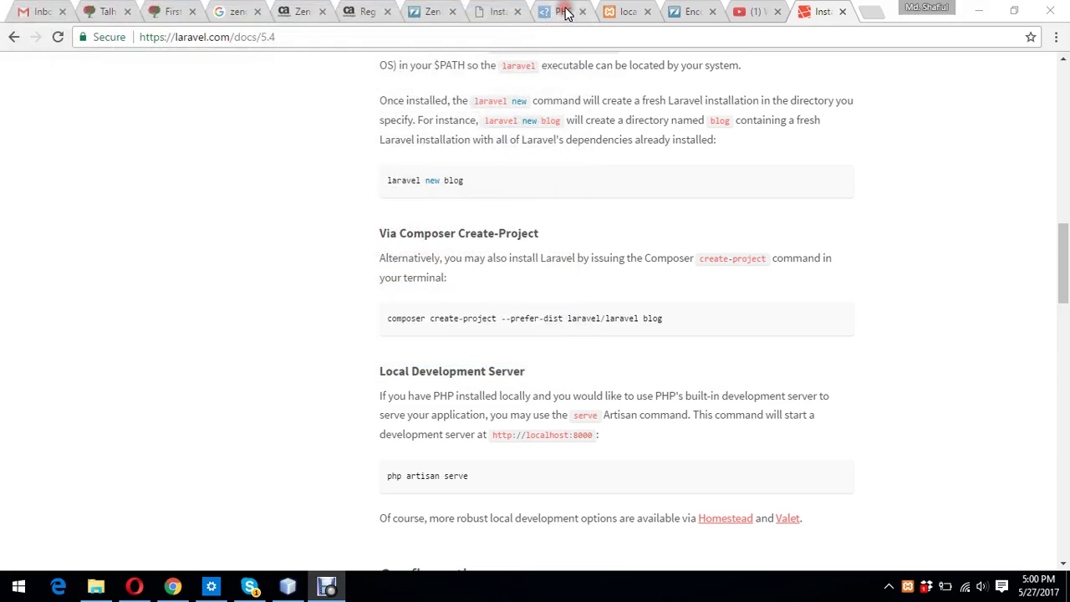
Switch to File Explorer and open the htdocs folder inside xampp_lv_batch08 on the Work (E:) drive.
click(97, 590)
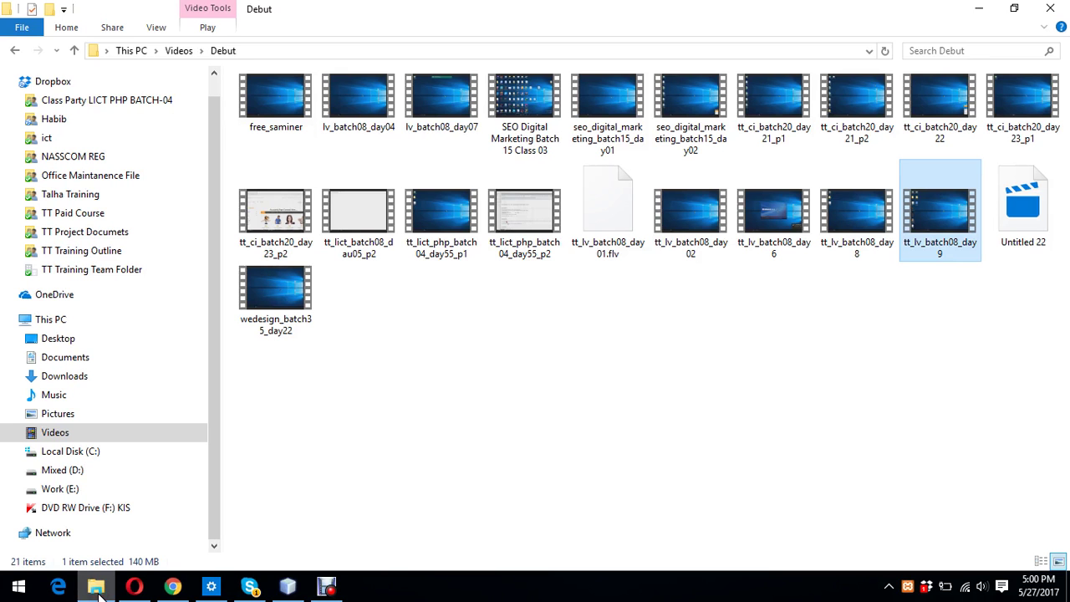
click(70, 488)
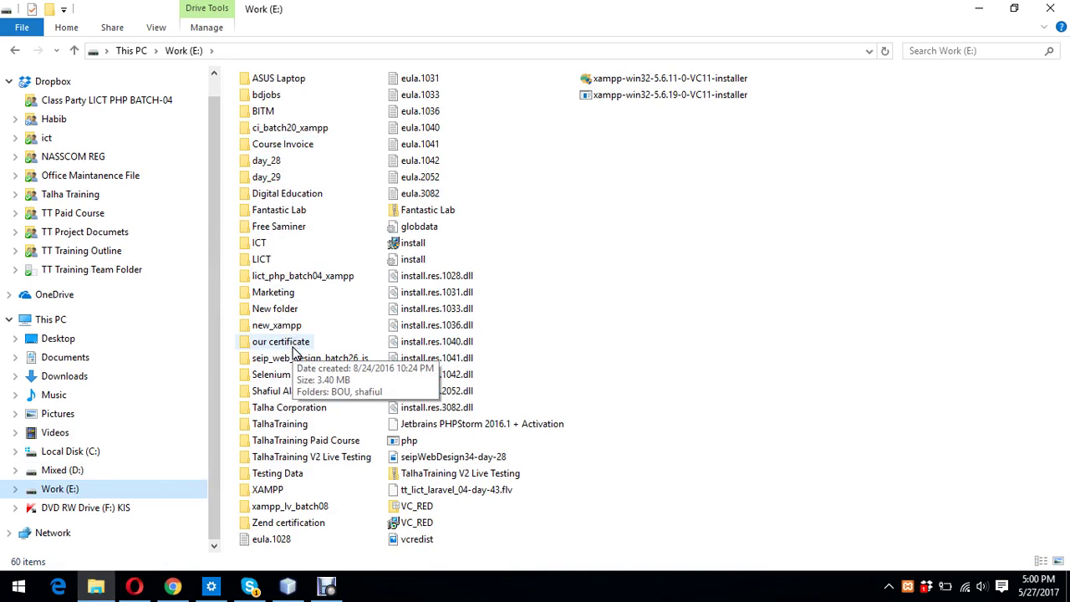
click(306, 508)
double_click(306, 508)
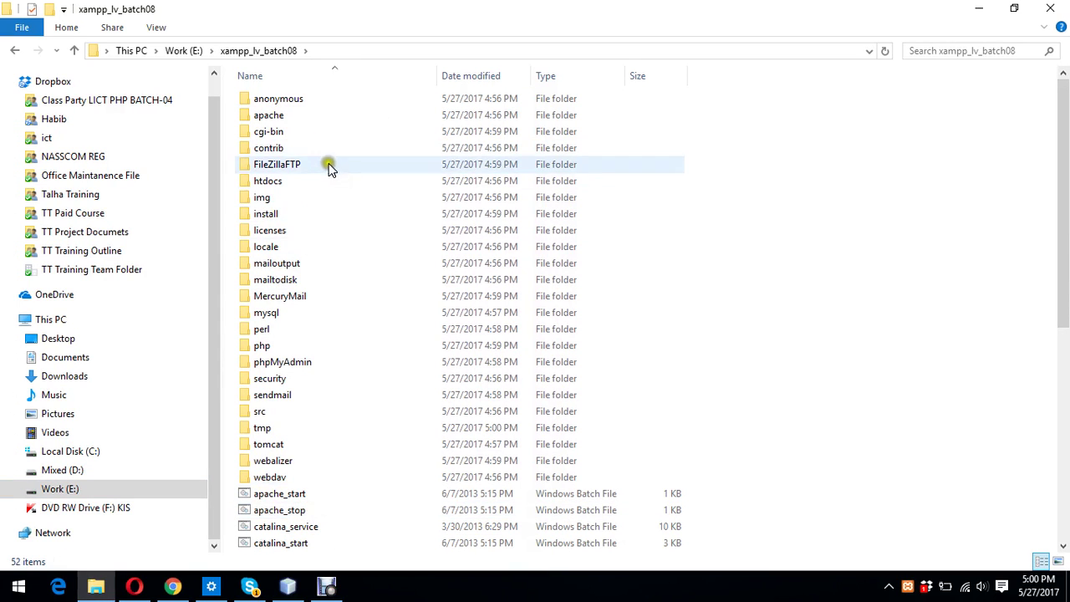
click(287, 182)
double_click(287, 182)
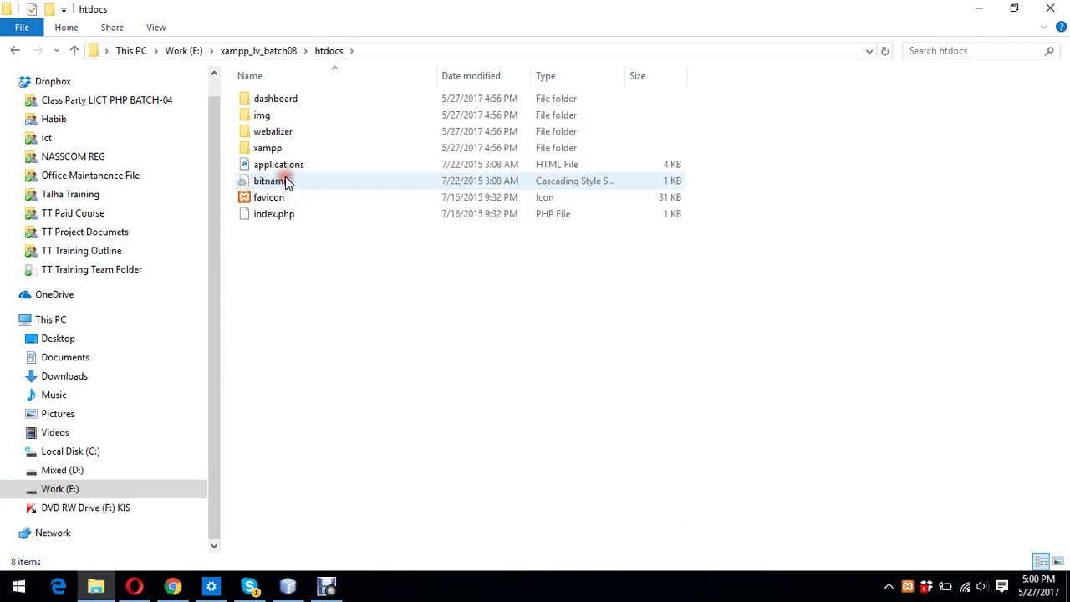
Switch to Opera and load localhost in the tab that holds the view_student.php page.
click(134, 586)
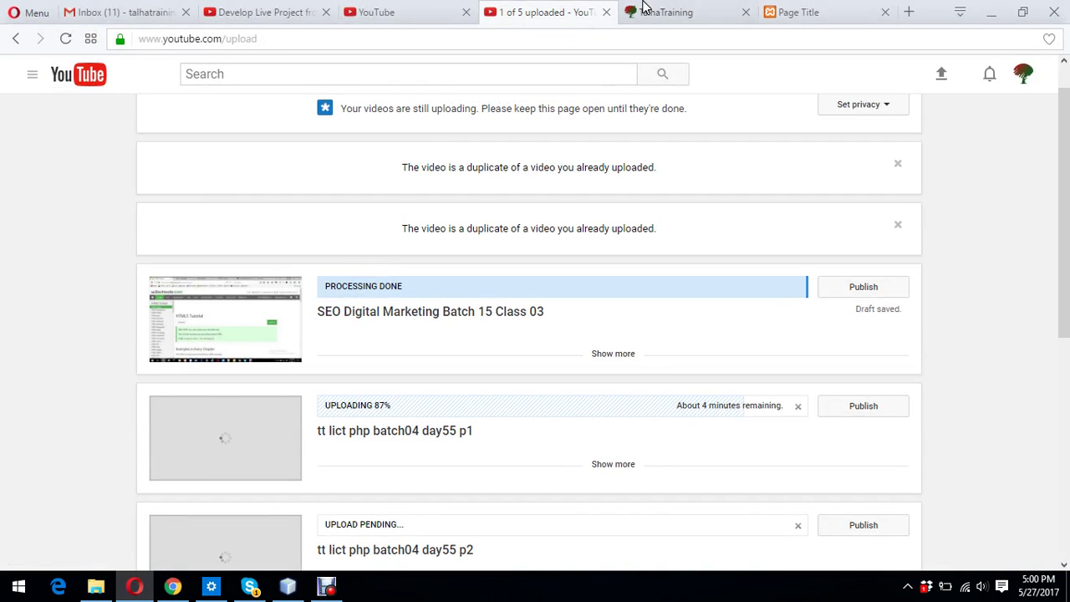
click(810, 10)
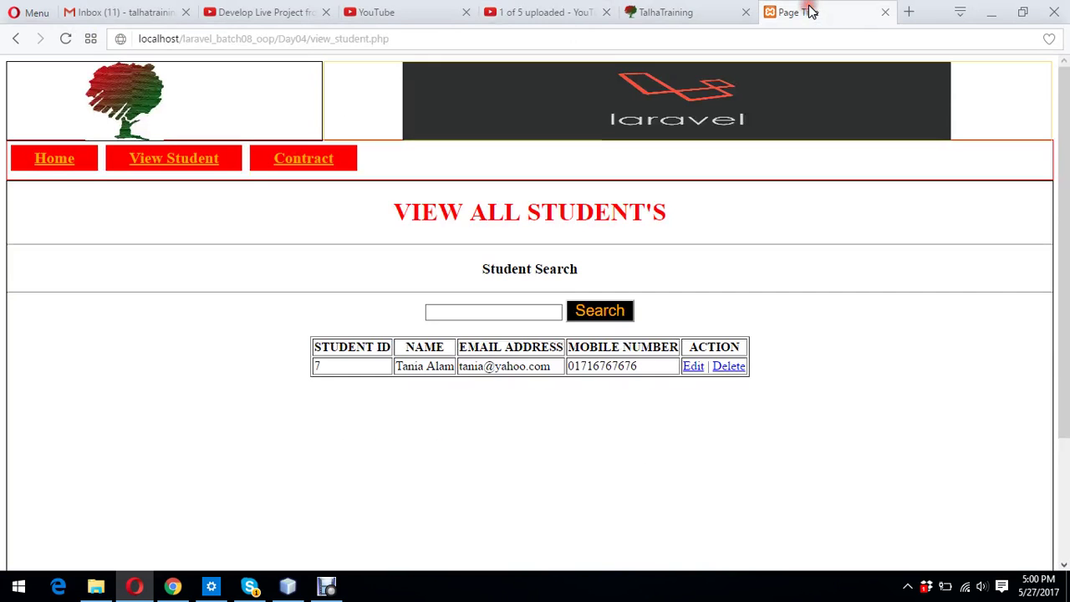
click(477, 38)
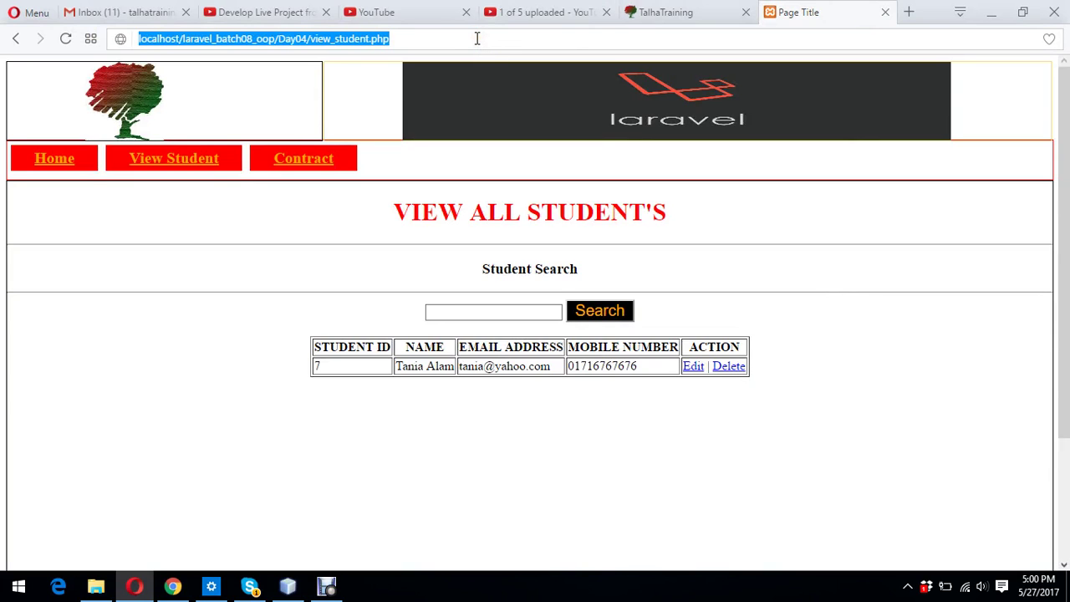
text(lo)
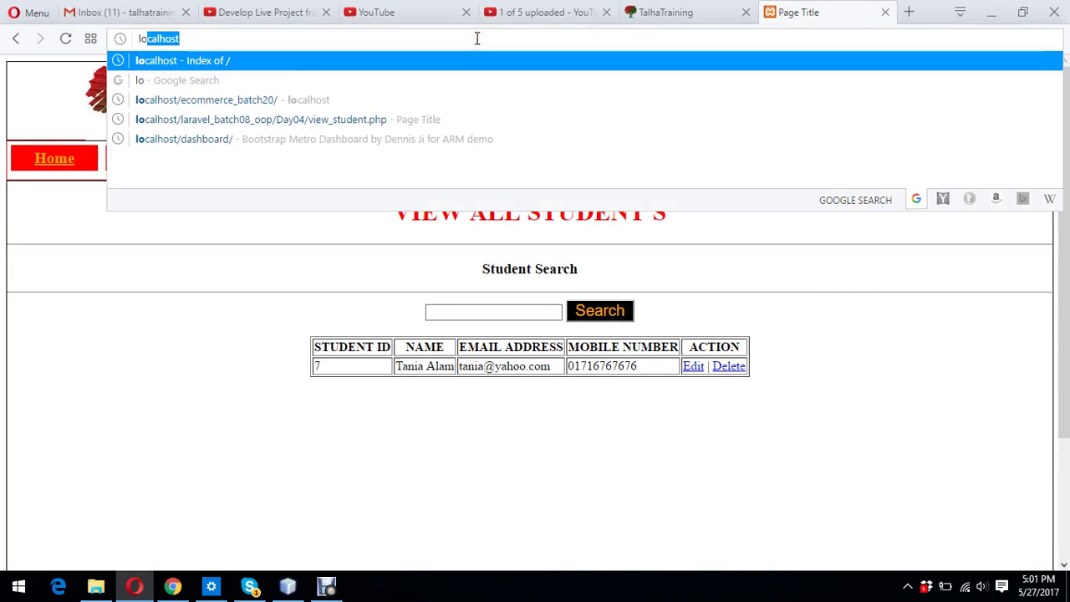
key(Return)
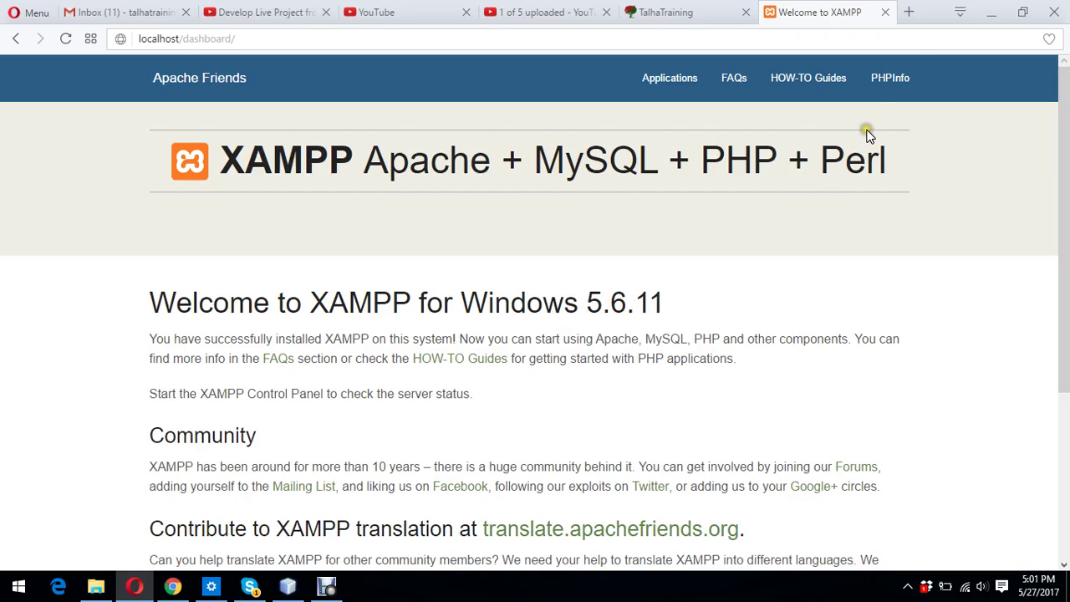
Open the PHPInfo page from the XAMPP dashboard and examine the PHP version, configuration and Apache environment tables.
click(880, 87)
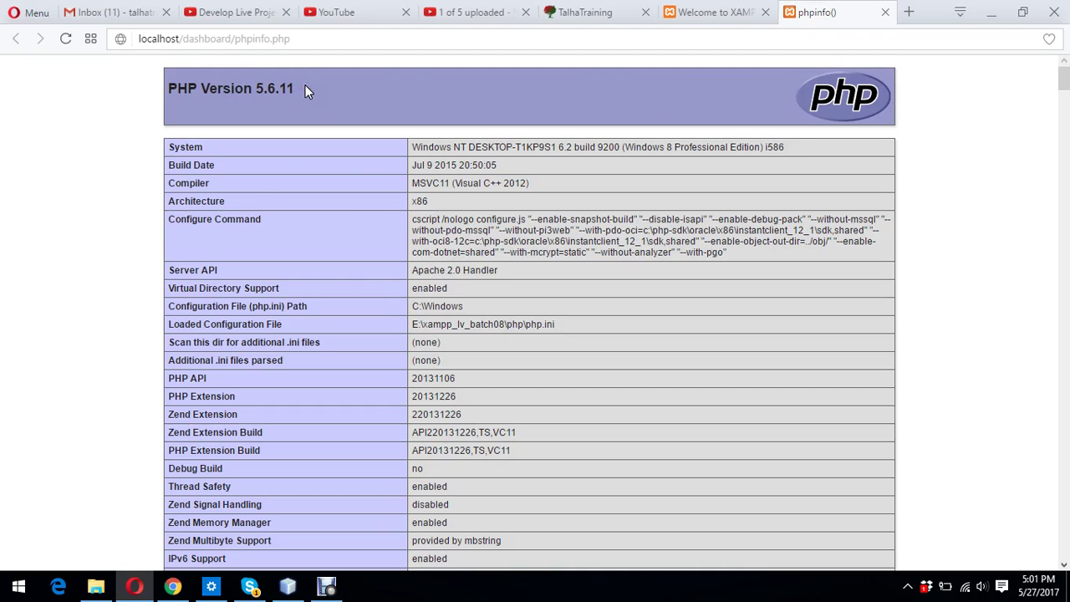
scroll(305, 90, down, 2)
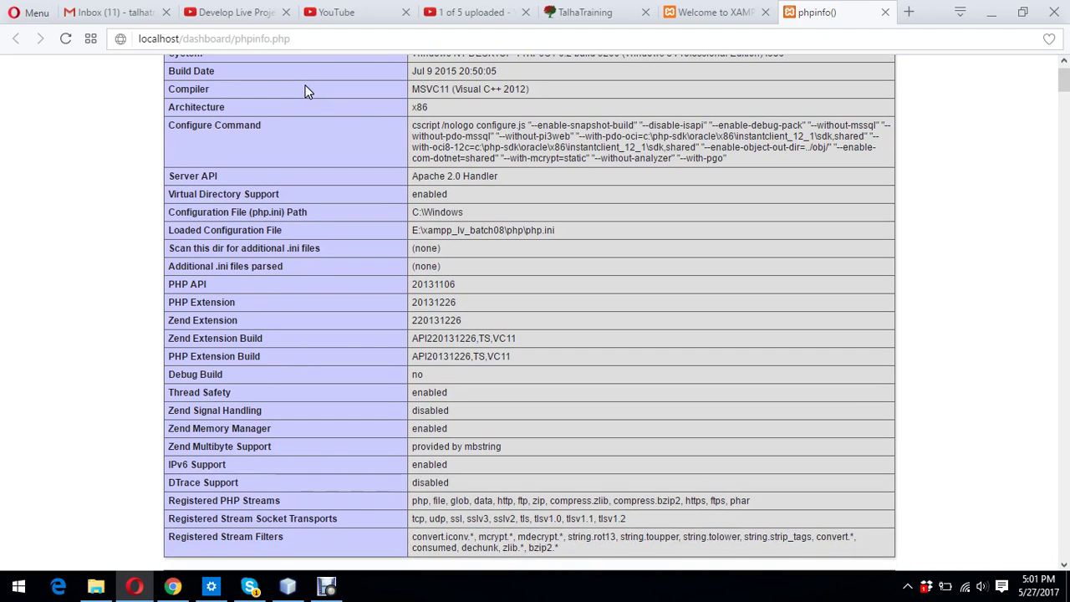
scroll(305, 91, down, 5)
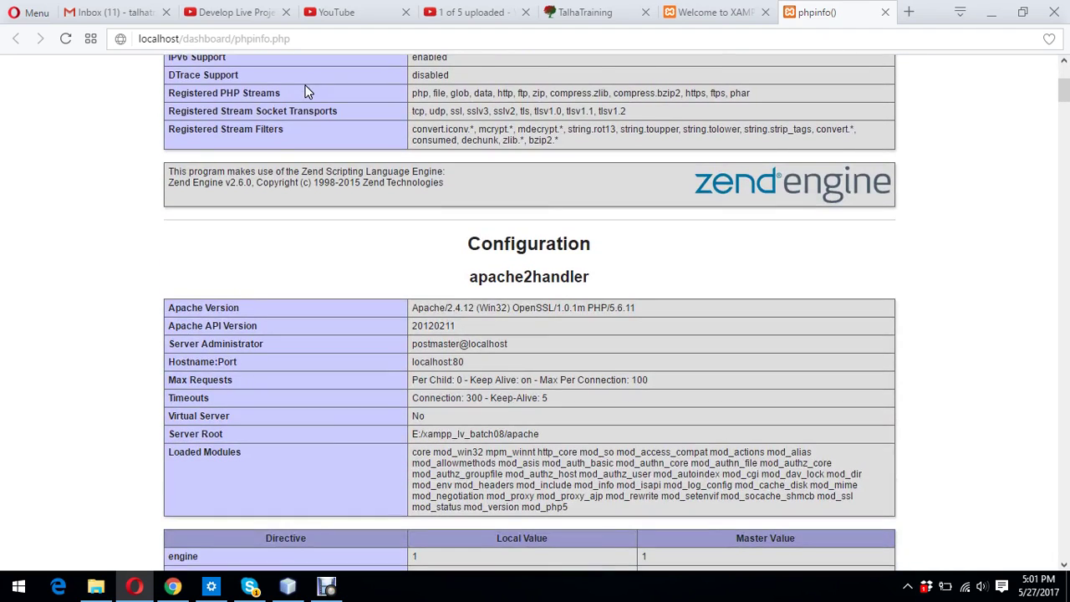
scroll(305, 90, down, 6)
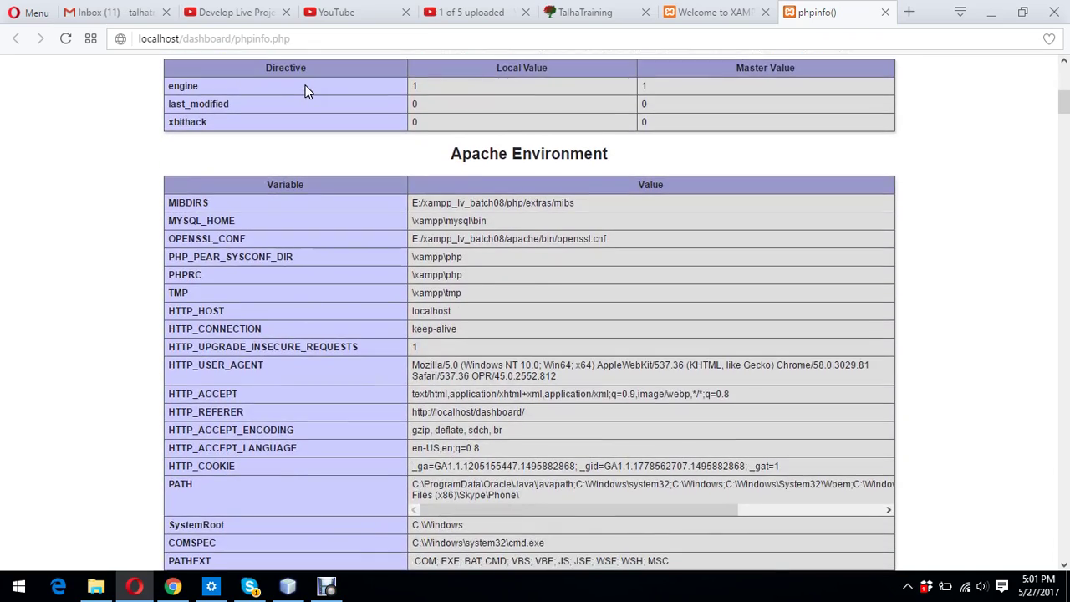
scroll(305, 90, down, 2)
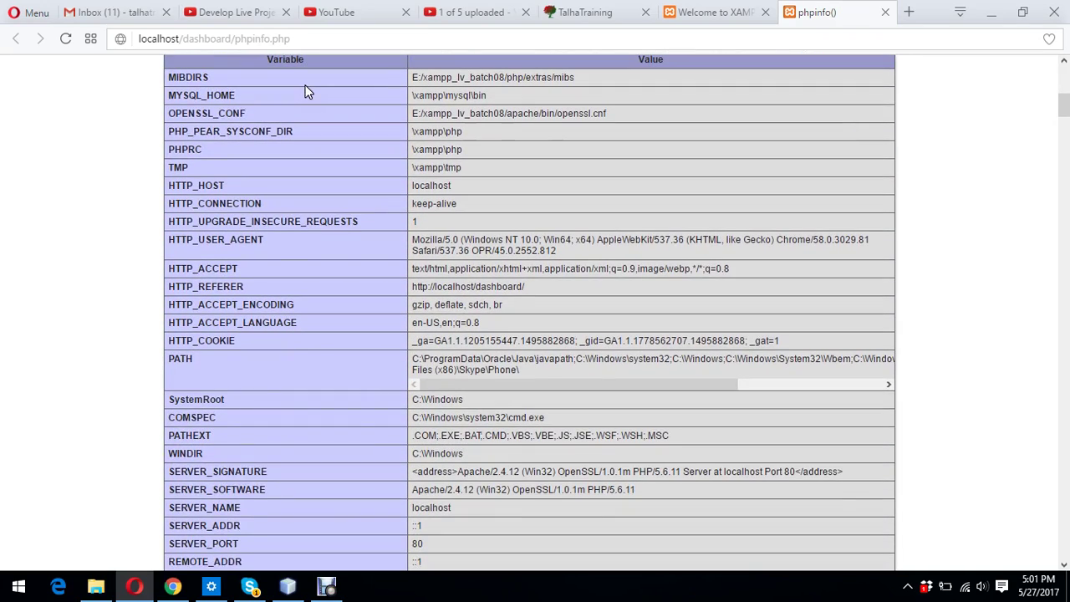
Search the phpinfo page for "open" to check the OpenSSL entry, and clear the search text.
key(ctrl+f)
text(ope)
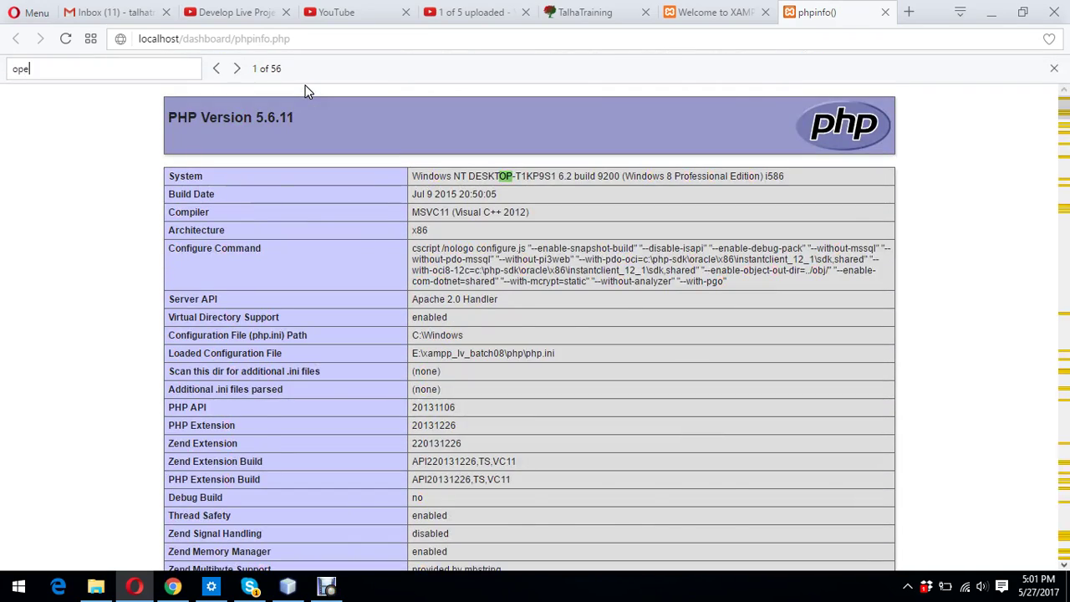
text(n)
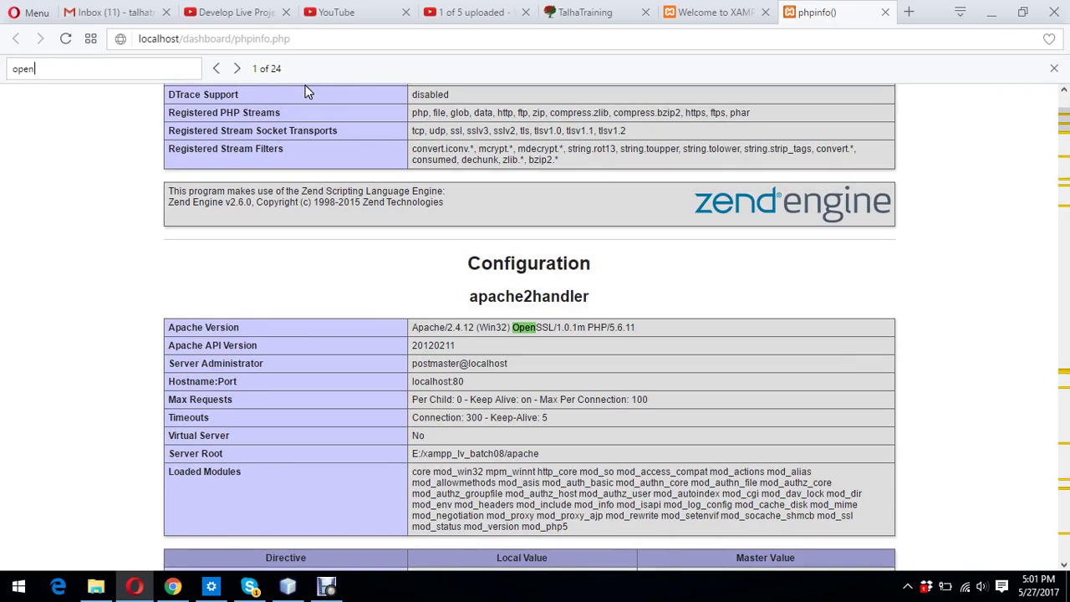
click(320, 148)
key(BackSpace)
key(BackSpace)
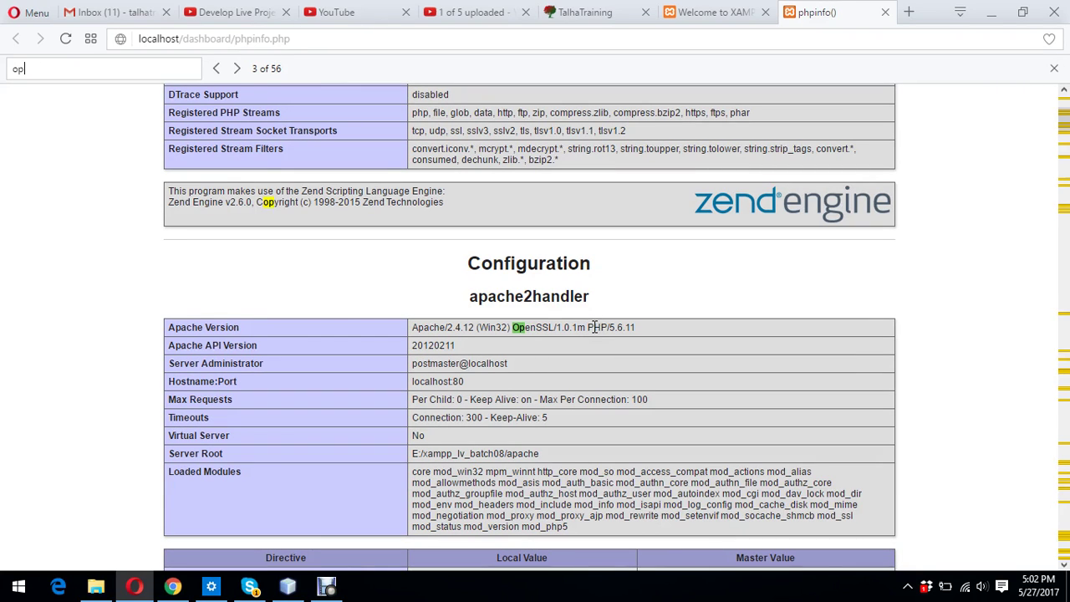
key(BackSpace)
key(BackSpace)
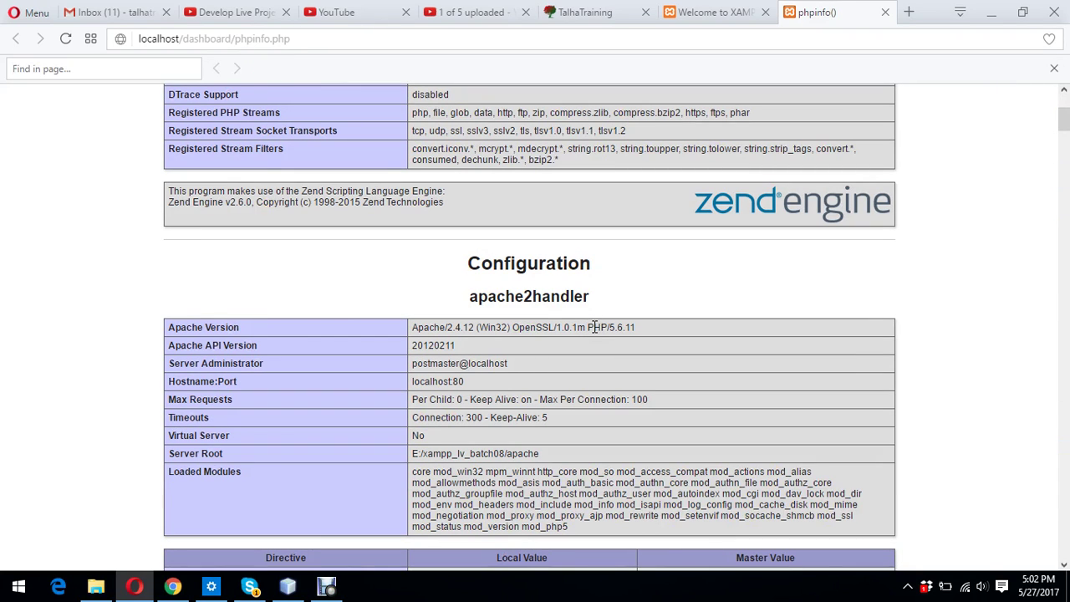
Search the phpinfo page for "mbst" and examine the mbstring entry in the Zend Multibyte Support row.
text(mb)
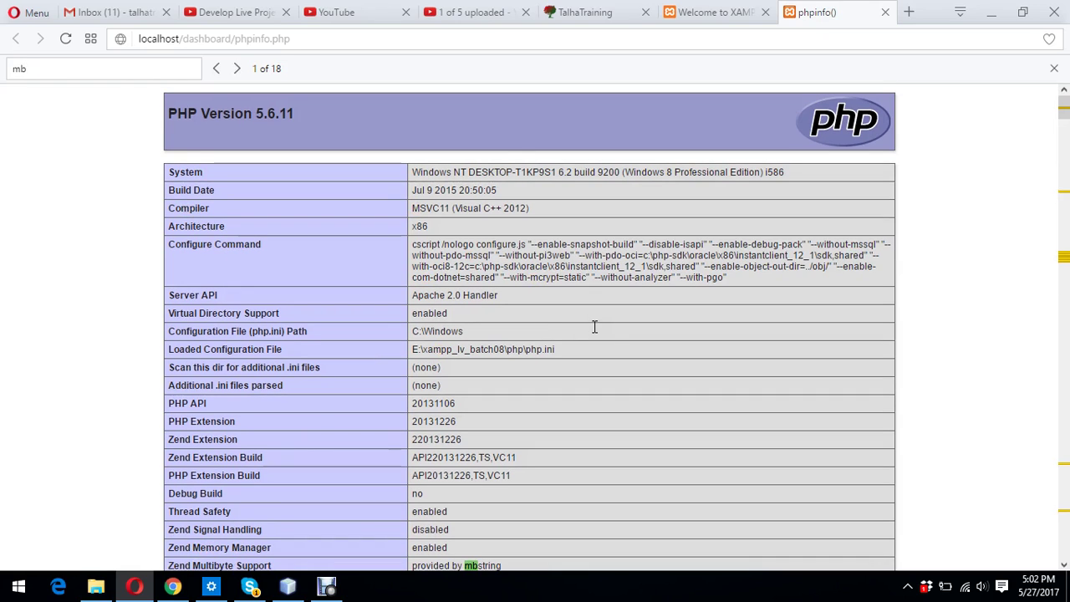
text(st)
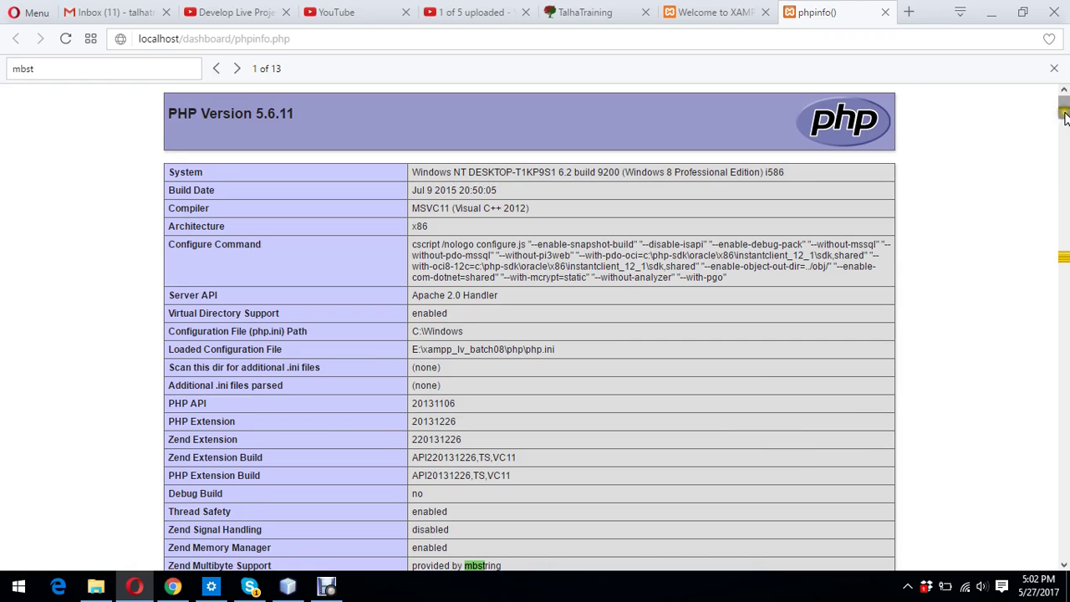
scroll(1060, 117, down, 3)
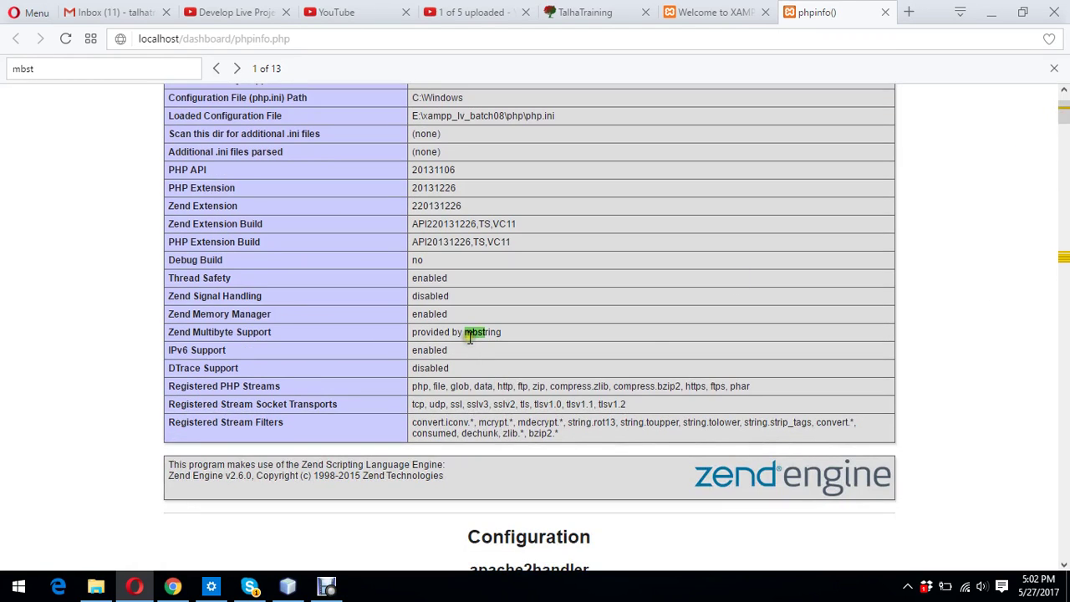
drag(464, 334, 486, 334)
Reopen the XAMPP Control Panel and open Apache's httpd.conf configuration file.
click(909, 588)
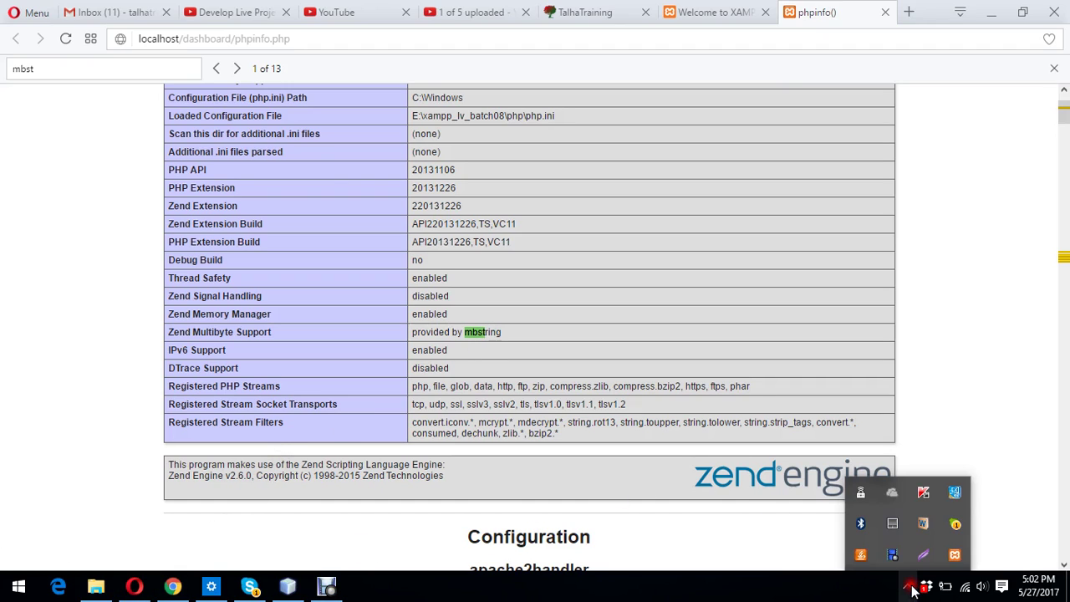
double_click(955, 555)
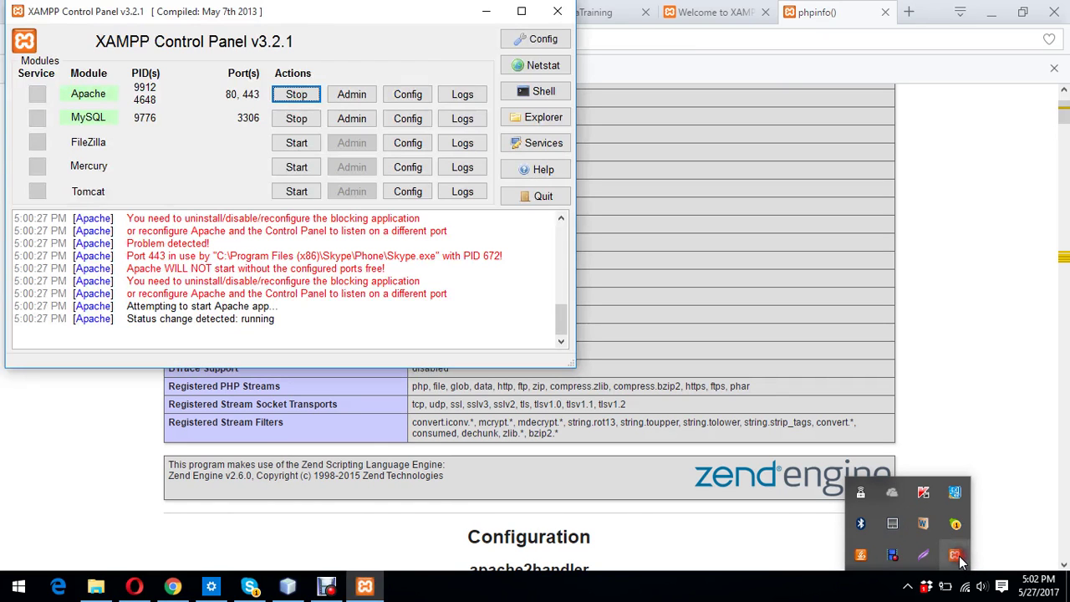
click(406, 99)
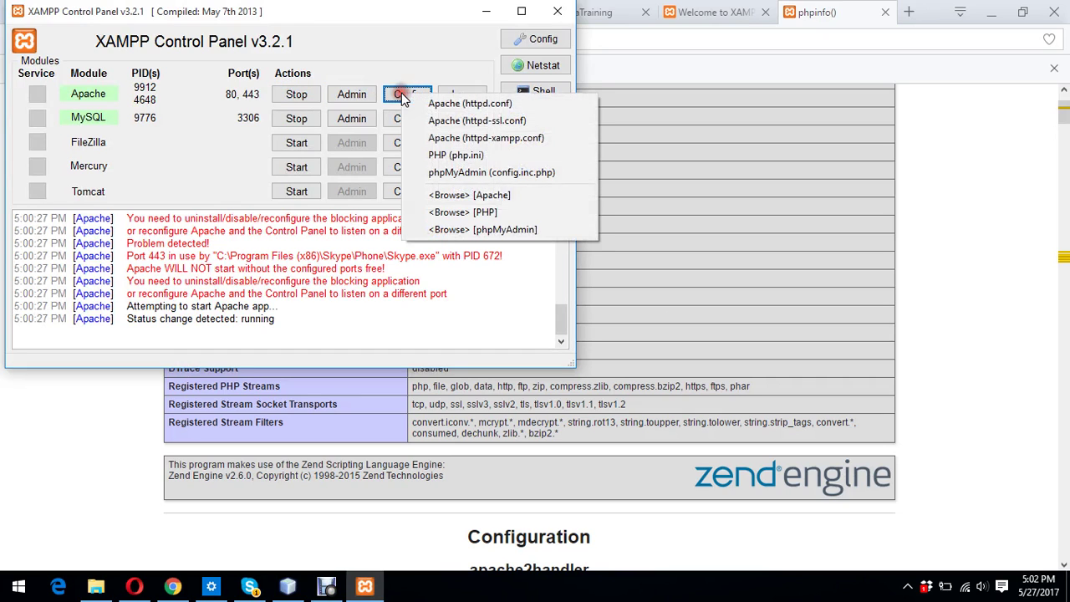
click(489, 106)
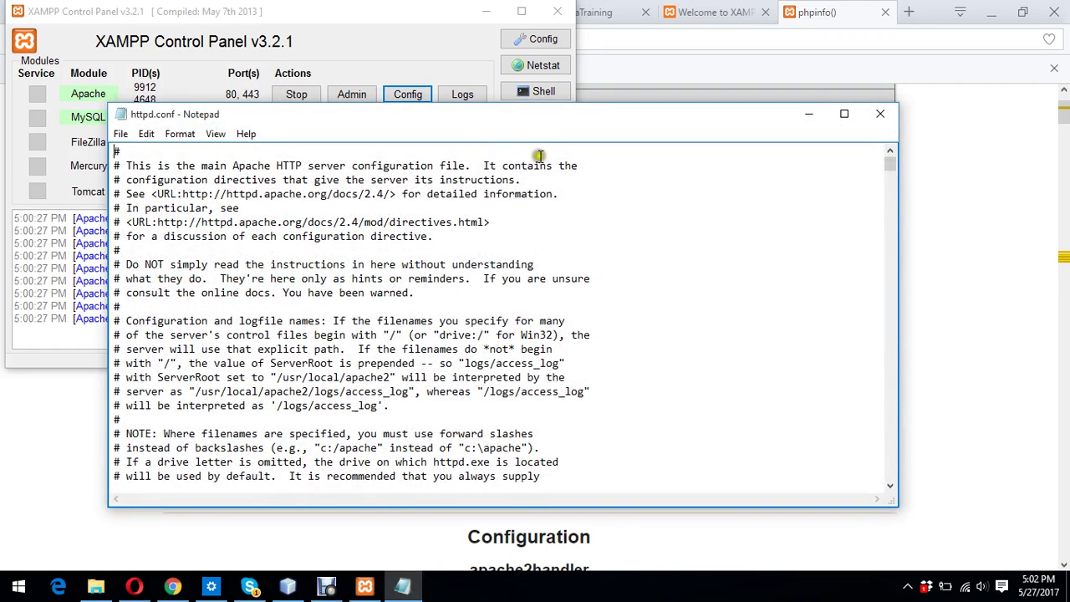
Examine the commented and uncommented LoadModule lines in httpd.conf and return to the start of the file.
drag(893, 170, 891, 226)
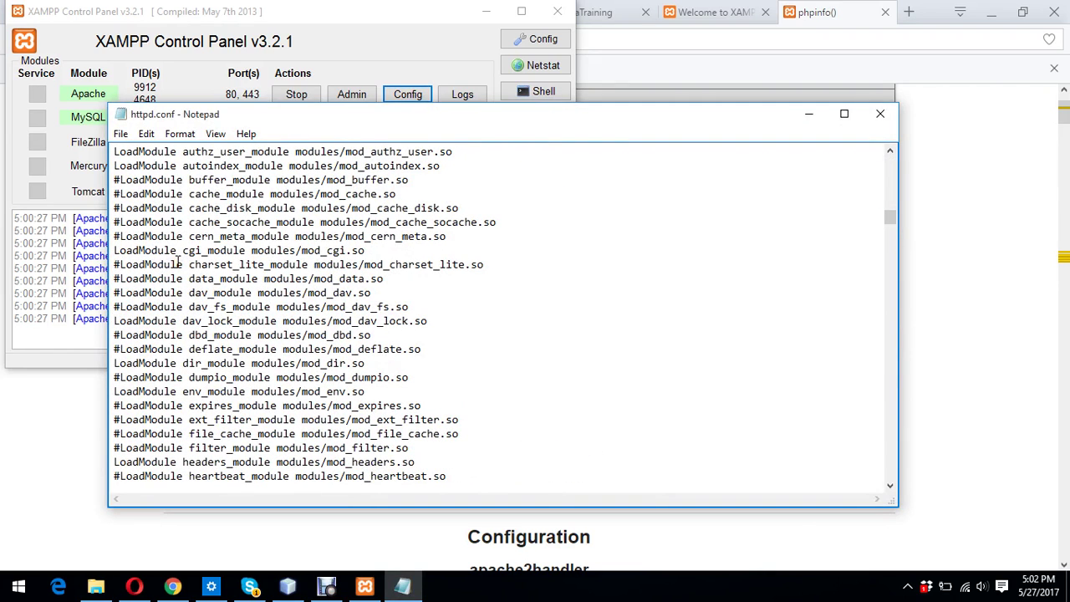
click(114, 250)
drag(894, 216, 864, 151)
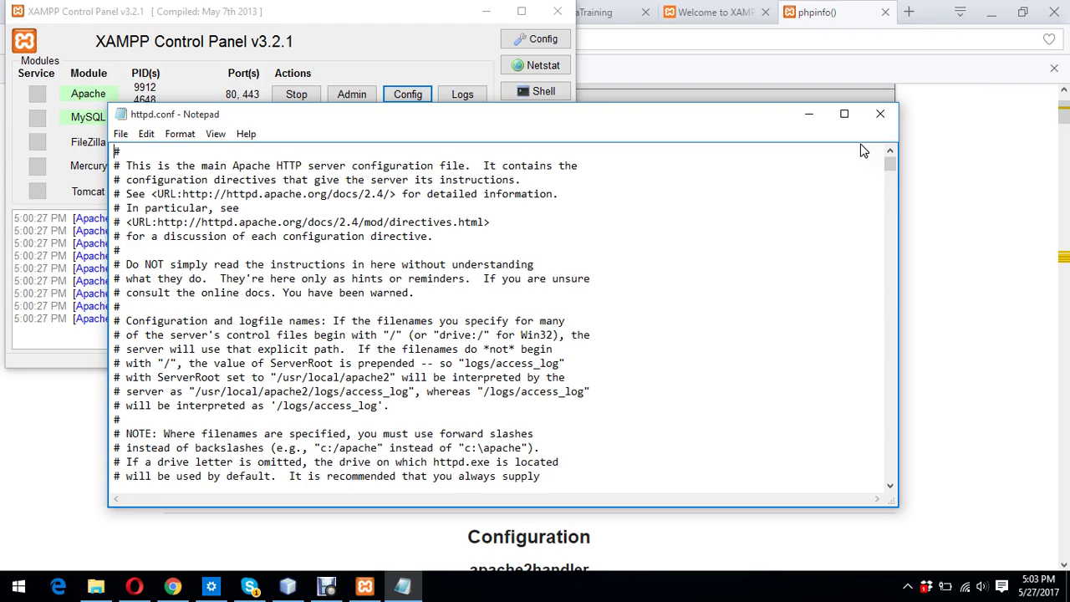
Minimize the httpd.conf and XAMPP Control Panel windows, and search Google for "composer".
click(808, 114)
click(486, 11)
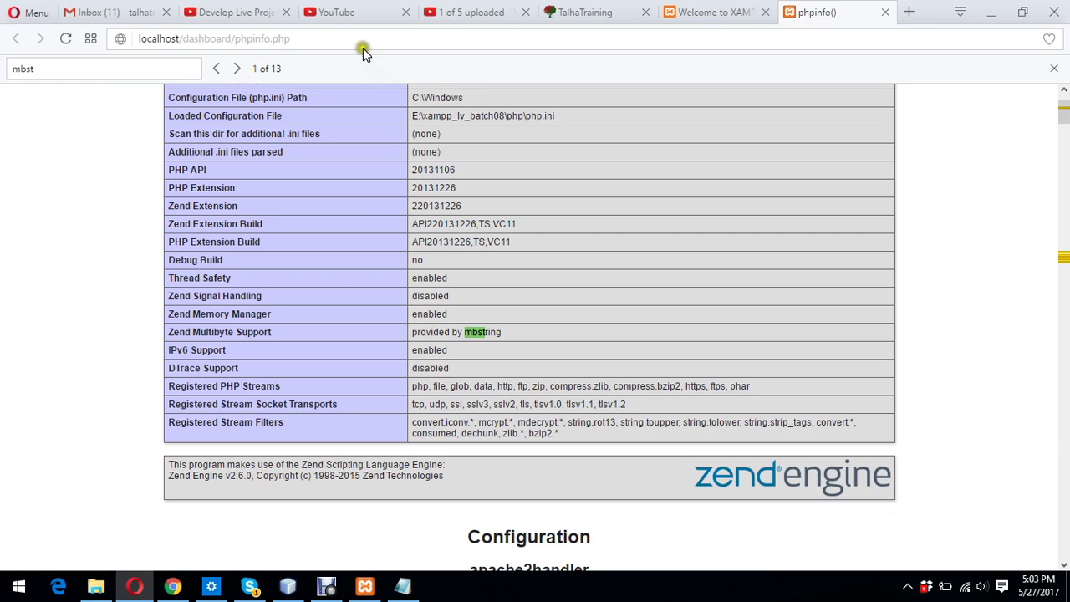
click(362, 40)
text(g)
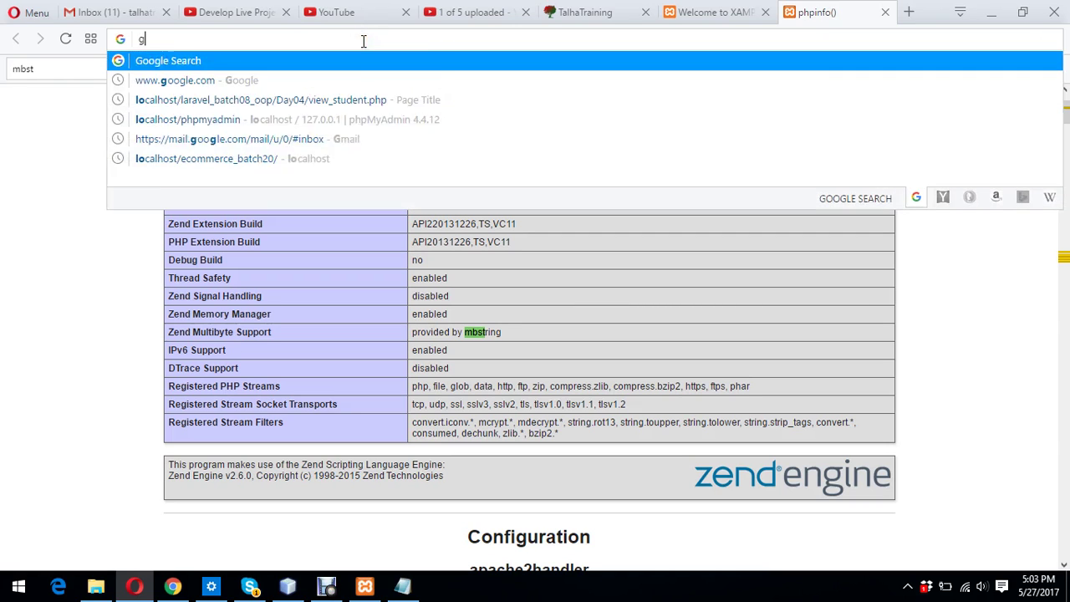
text(oo)
key(Return)
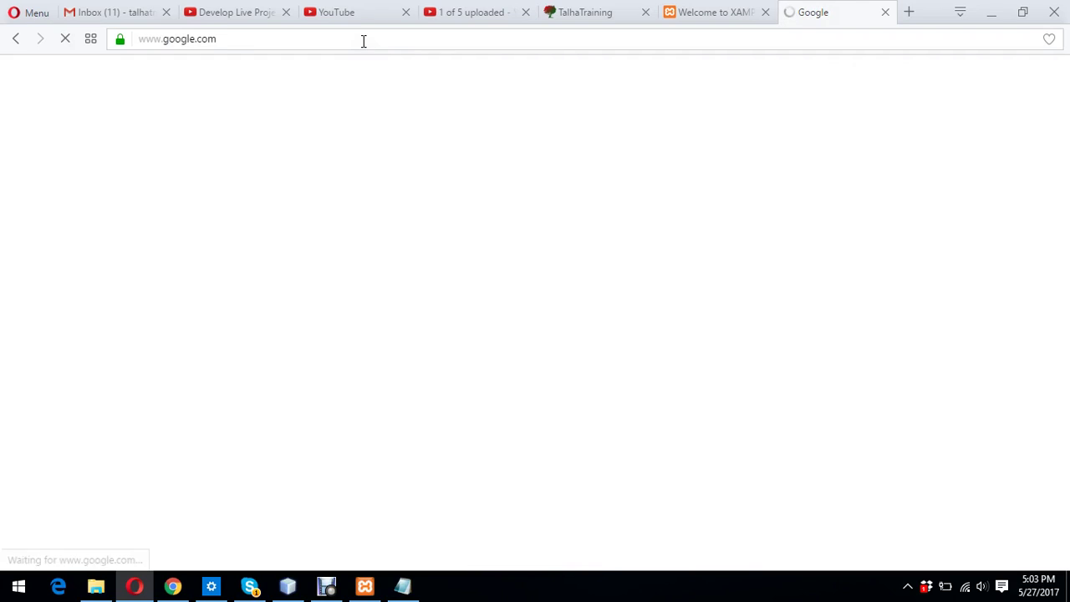
click(396, 308)
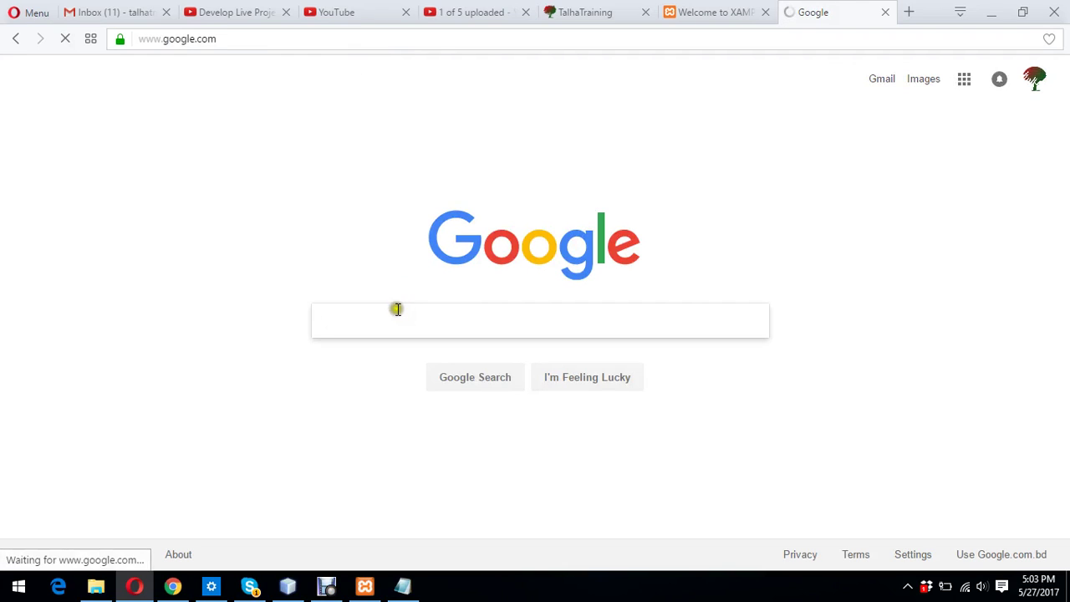
text(composer)
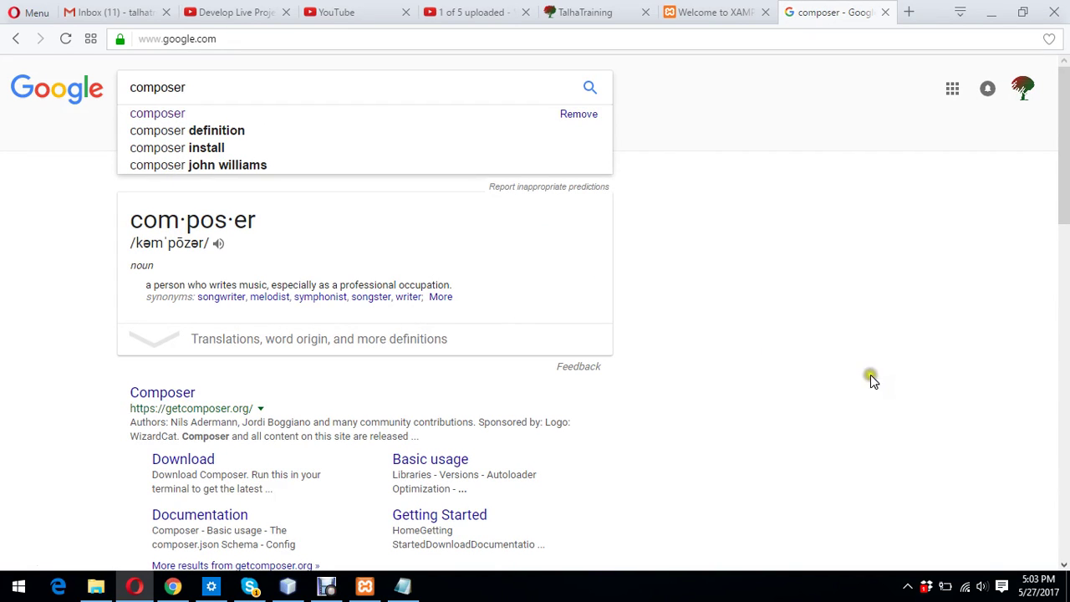
Open Composer's download page from the search results and save the Windows installer Composer-Setup.exe to the Desktop.
scroll(1065, 251, down, 3)
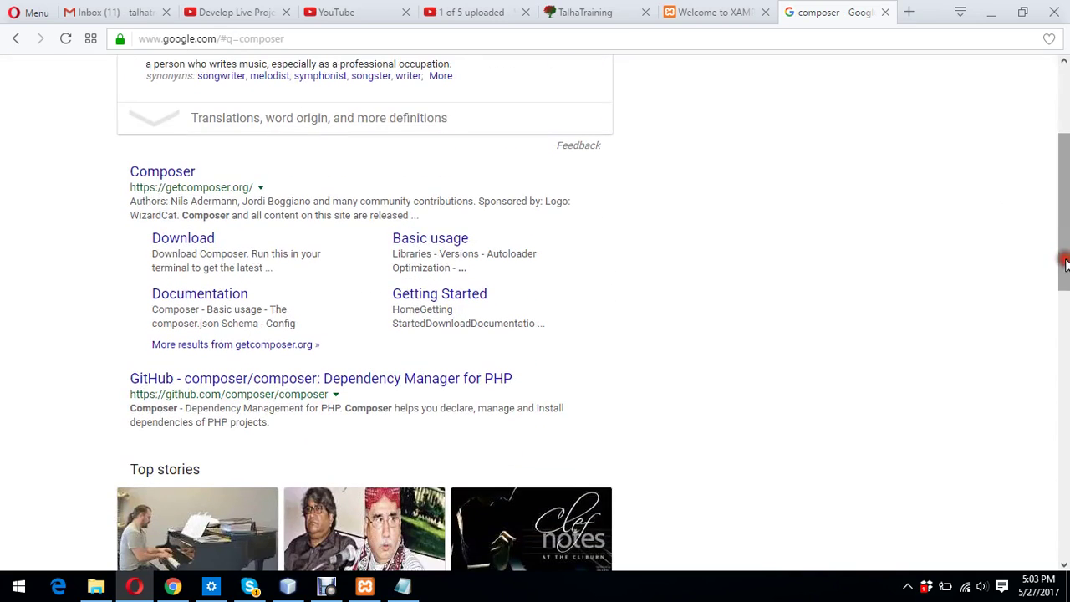
click(192, 249)
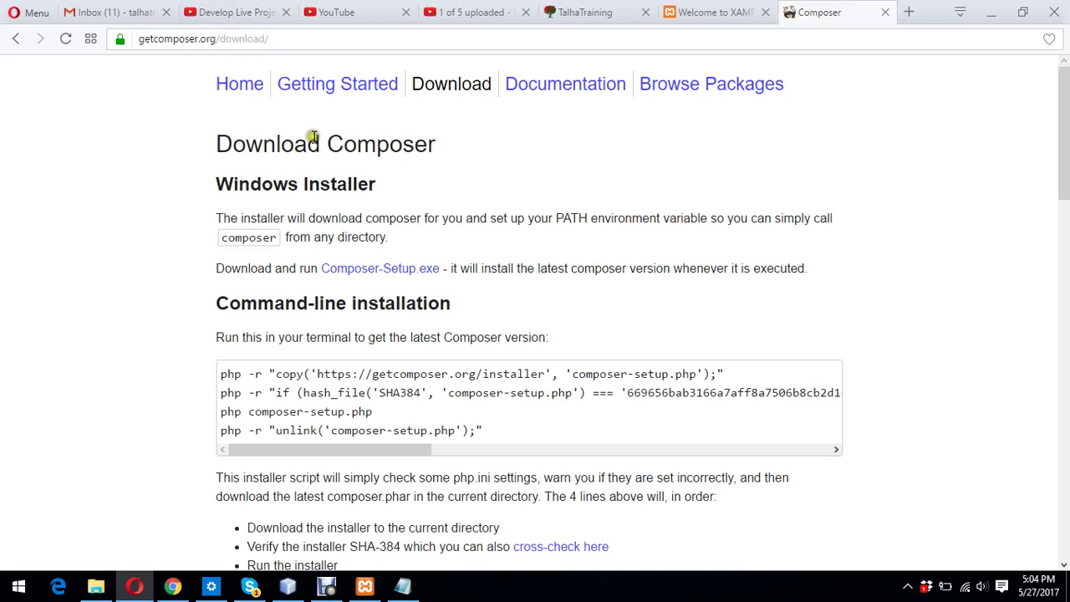
click(365, 270)
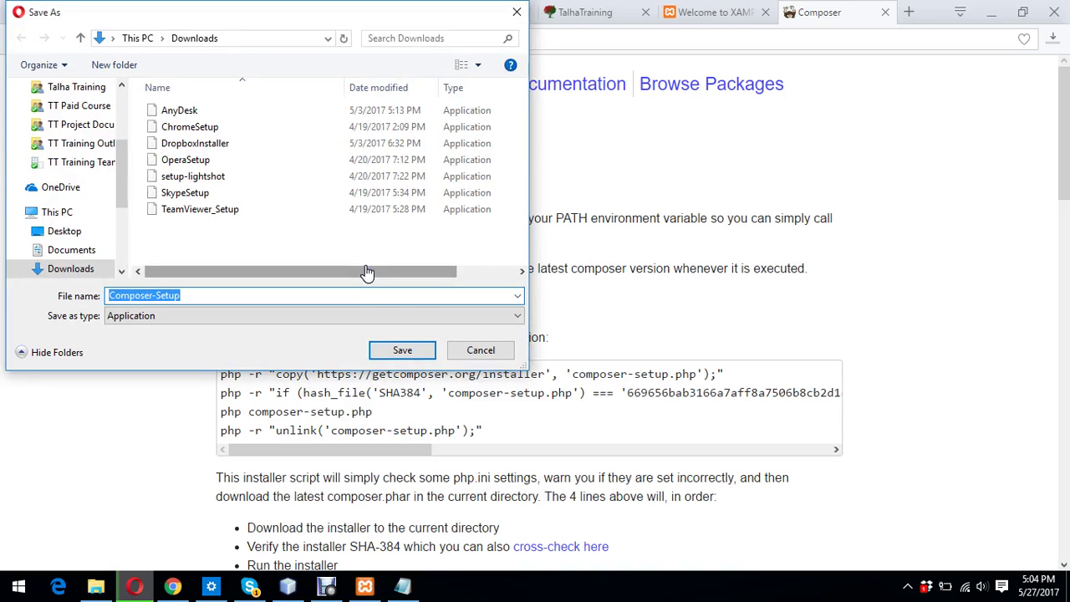
click(72, 239)
click(408, 352)
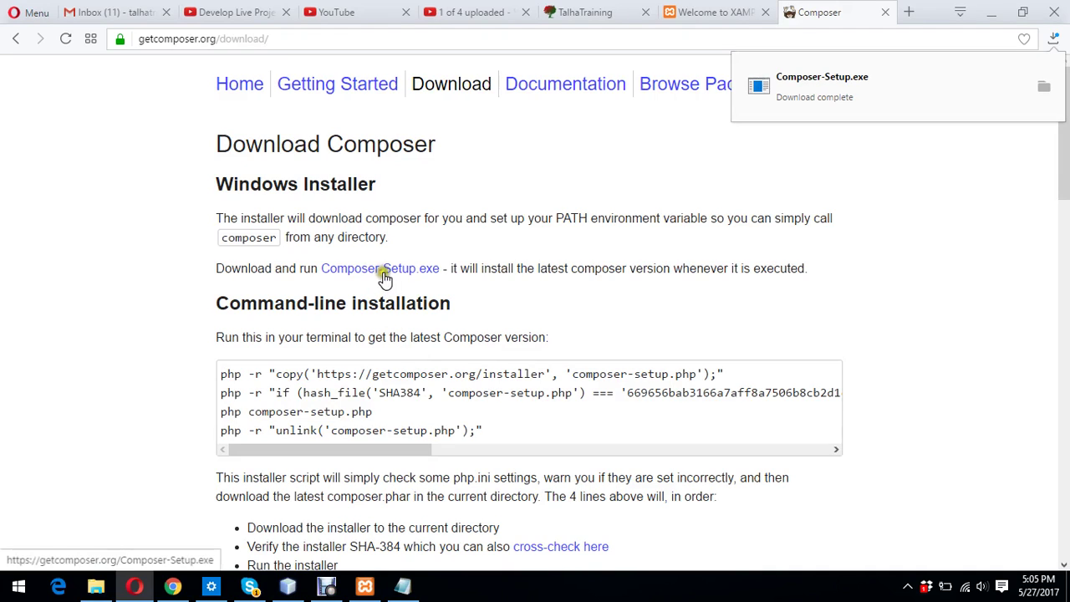
Minimize the browser and File Explorer to reach the desktop, and cancel the security prompt for running the downloaded Composer-Setup.
click(798, 79)
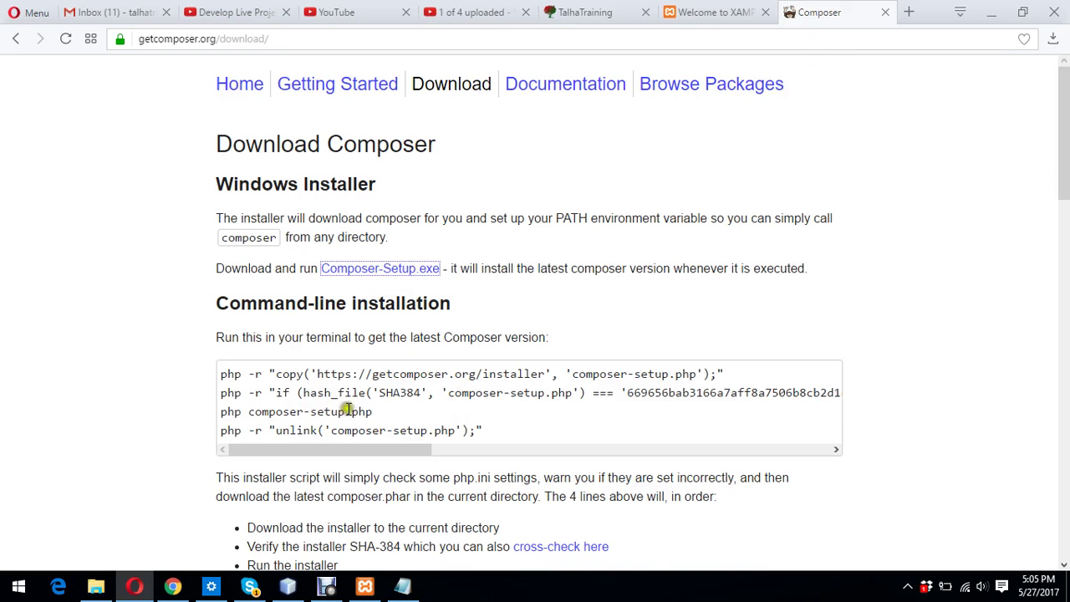
click(997, 17)
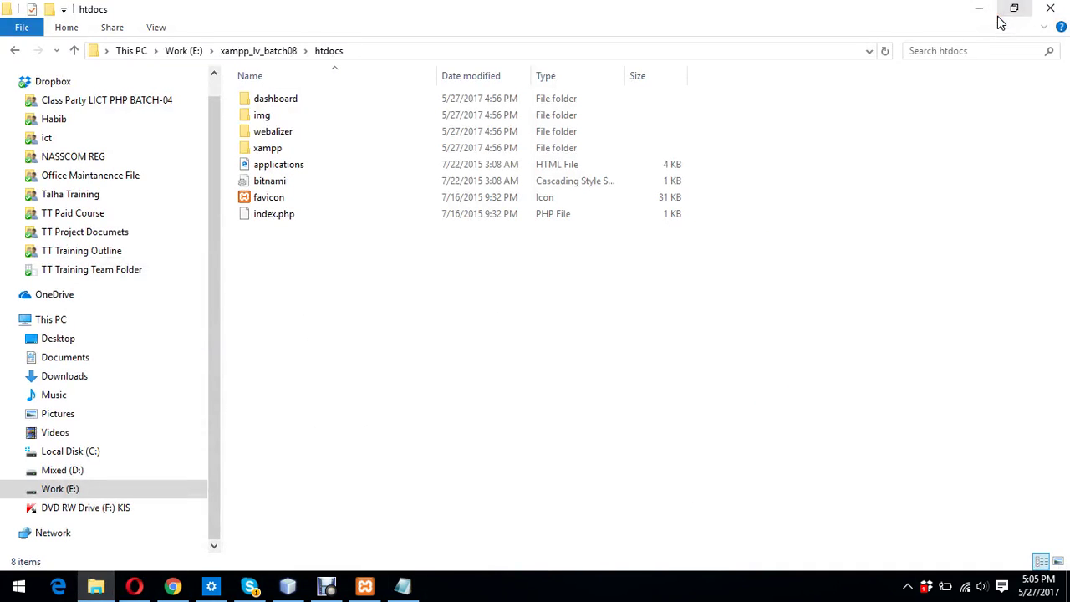
click(979, 9)
click(983, 16)
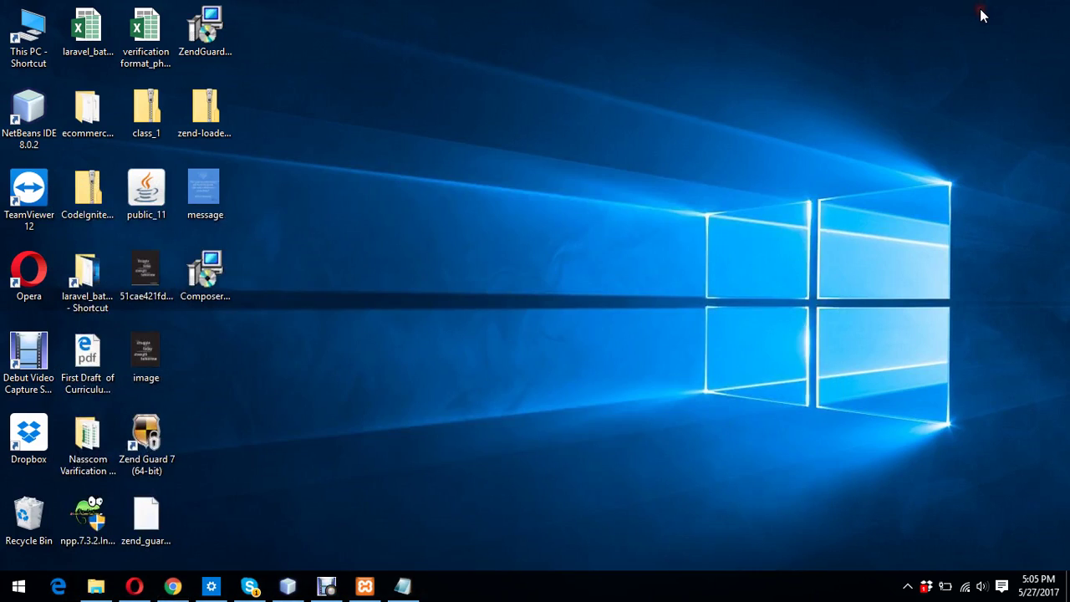
double_click(213, 272)
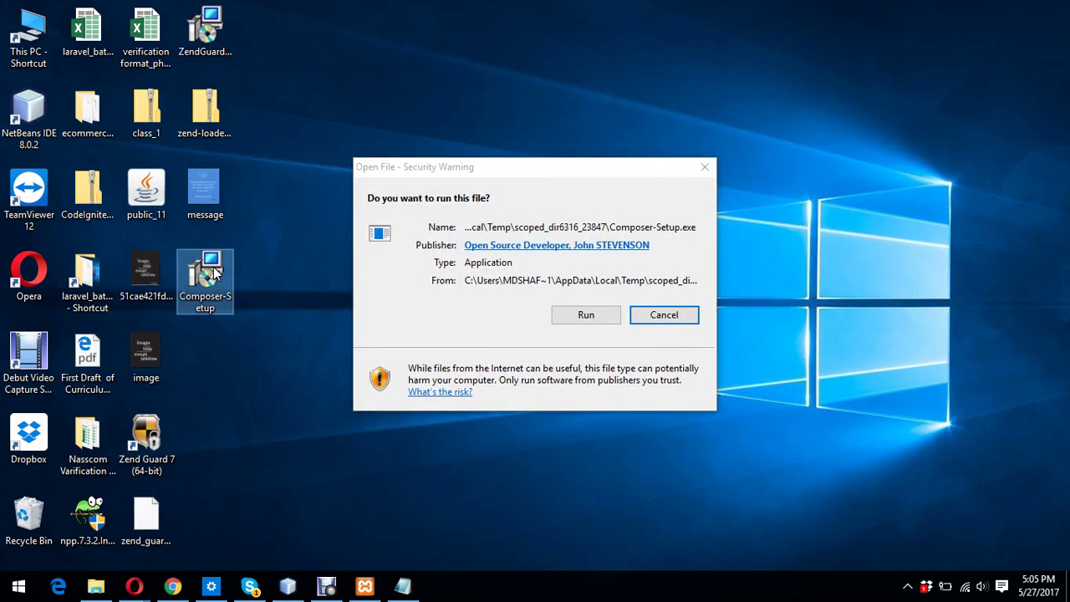
click(659, 316)
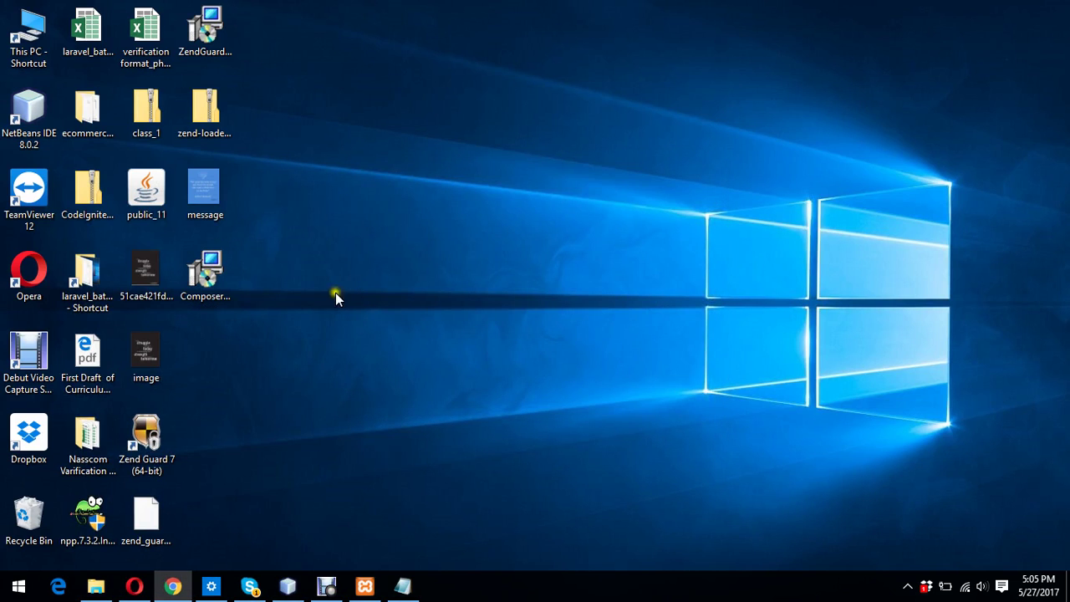
Move the Composer-Setup file from the desktop to the Work (E:) drive.
click(213, 276)
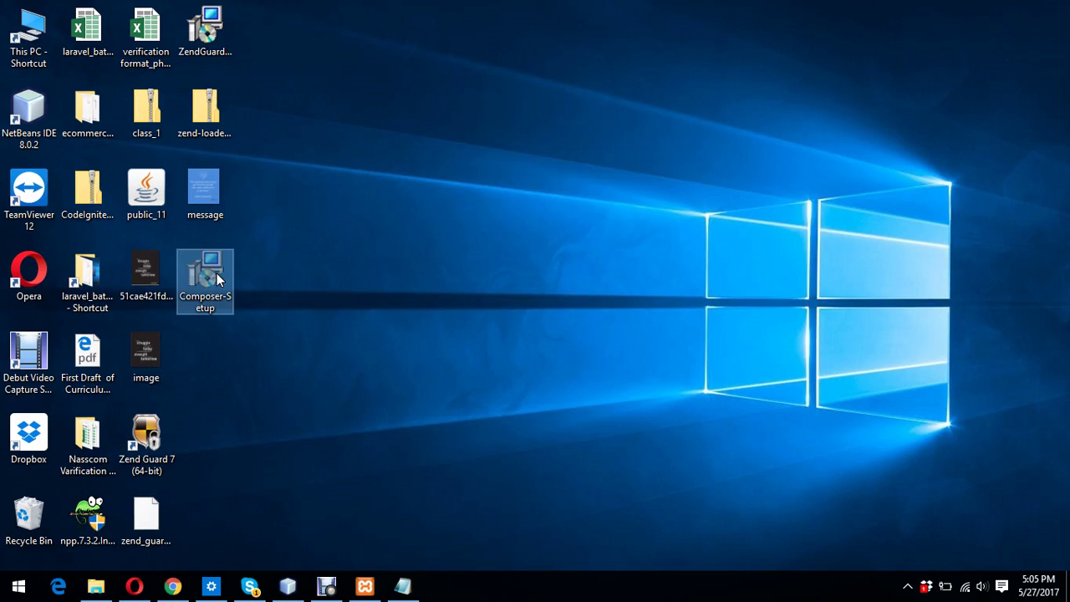
double_click(40, 61)
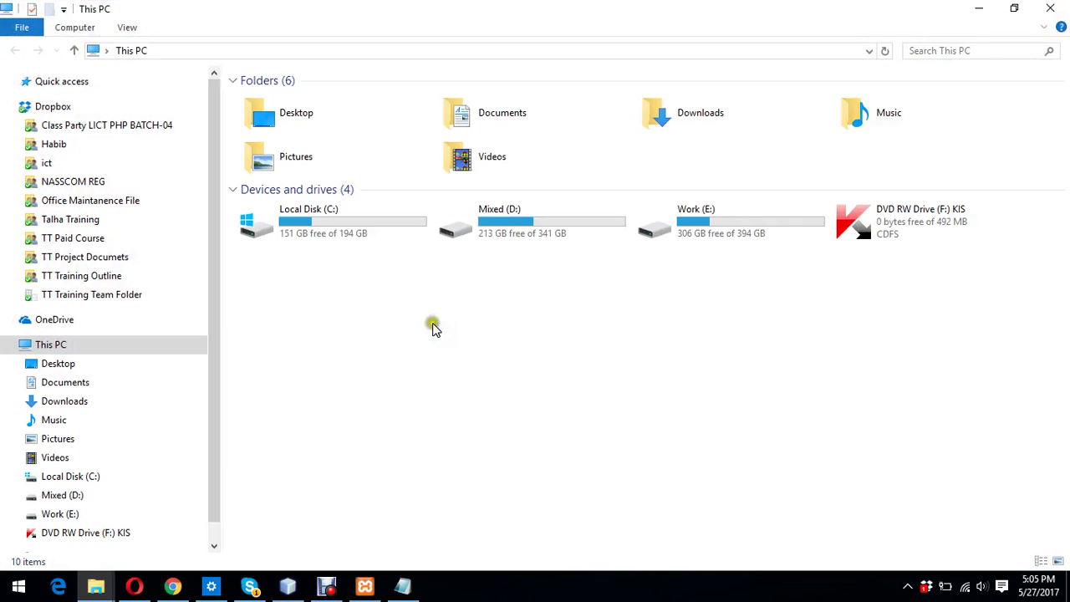
click(695, 232)
double_click(696, 232)
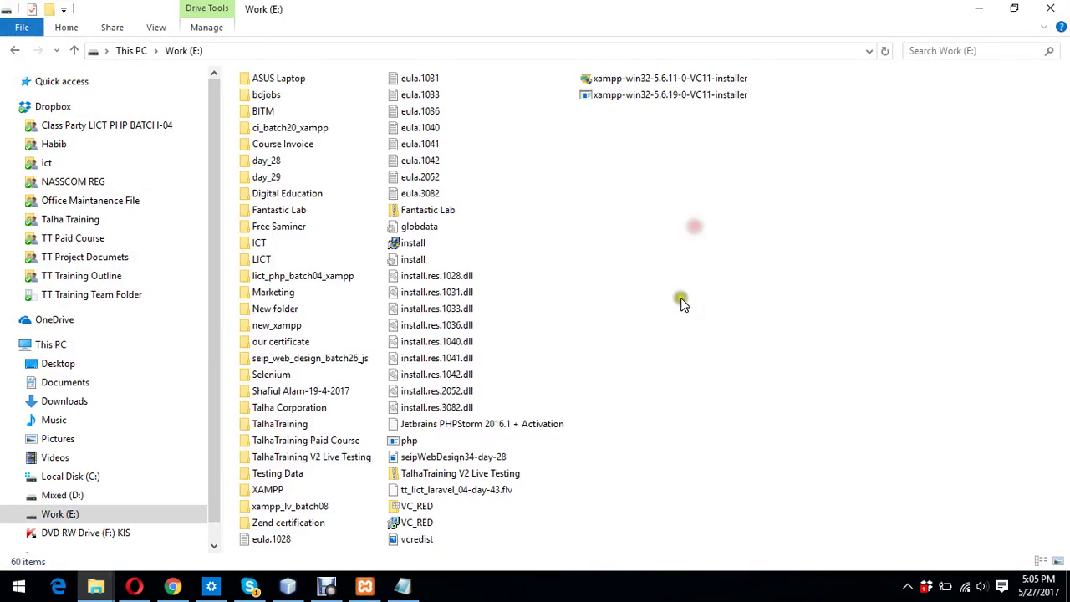
key(ctrl+v)
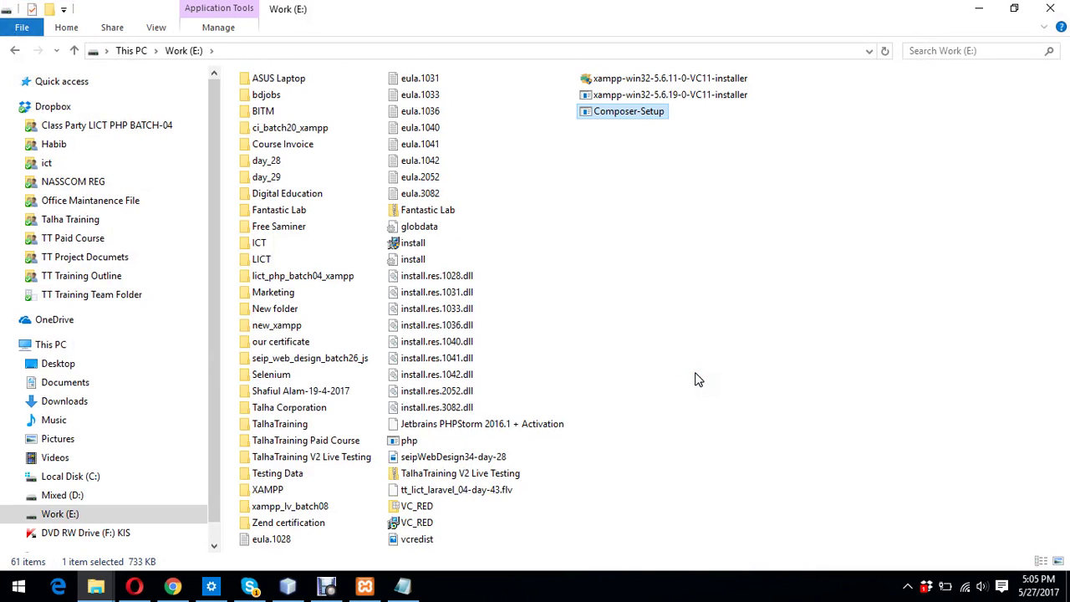
Run Composer-Setup from the Work (E:) drive and advance the installer to its Settings Check page.
click(644, 115)
double_click(644, 116)
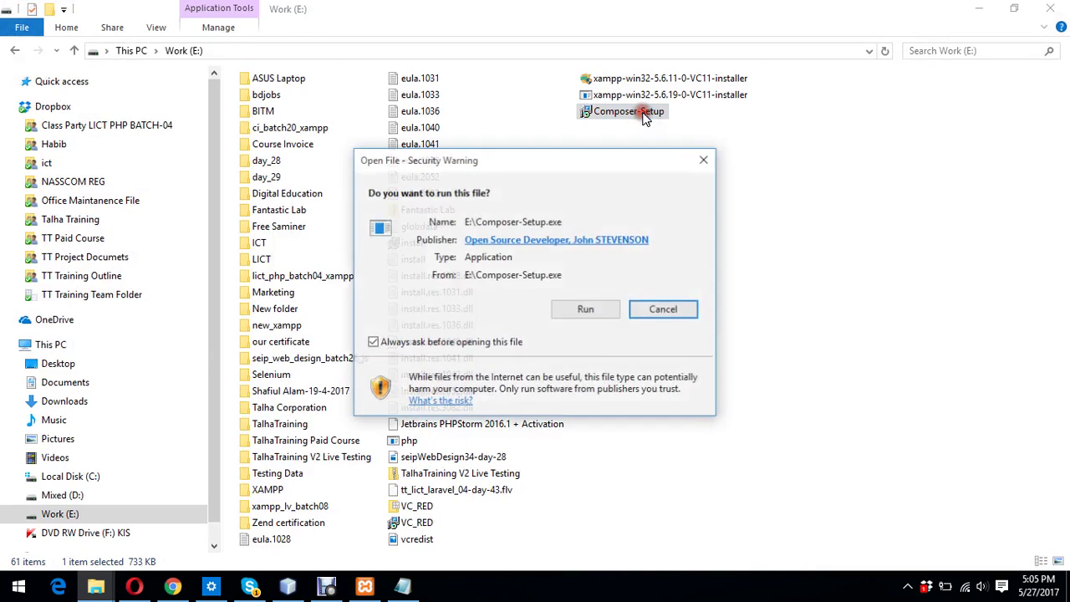
click(590, 310)
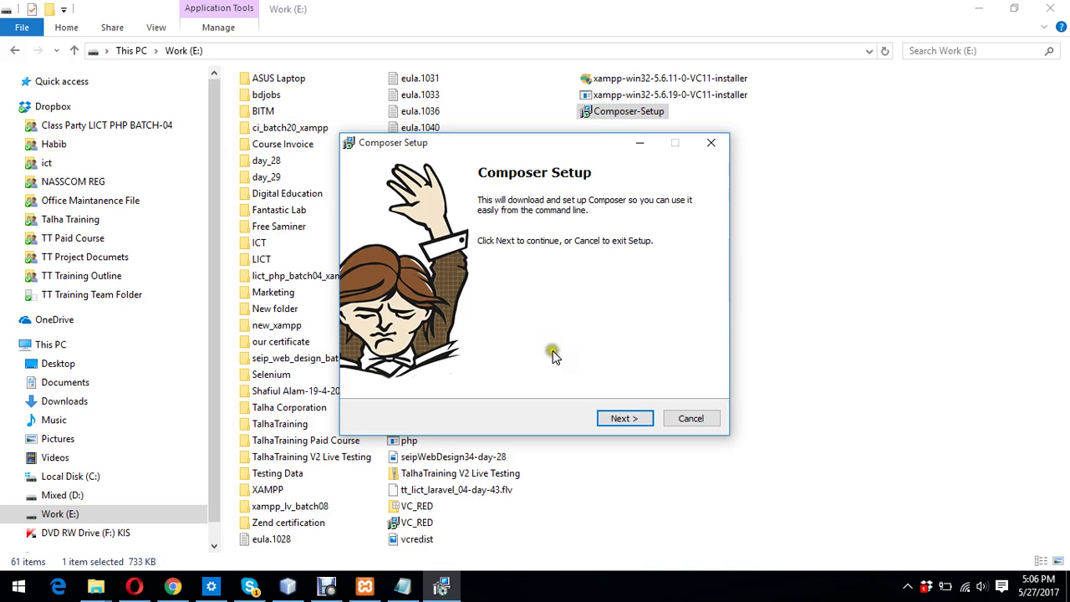
click(619, 418)
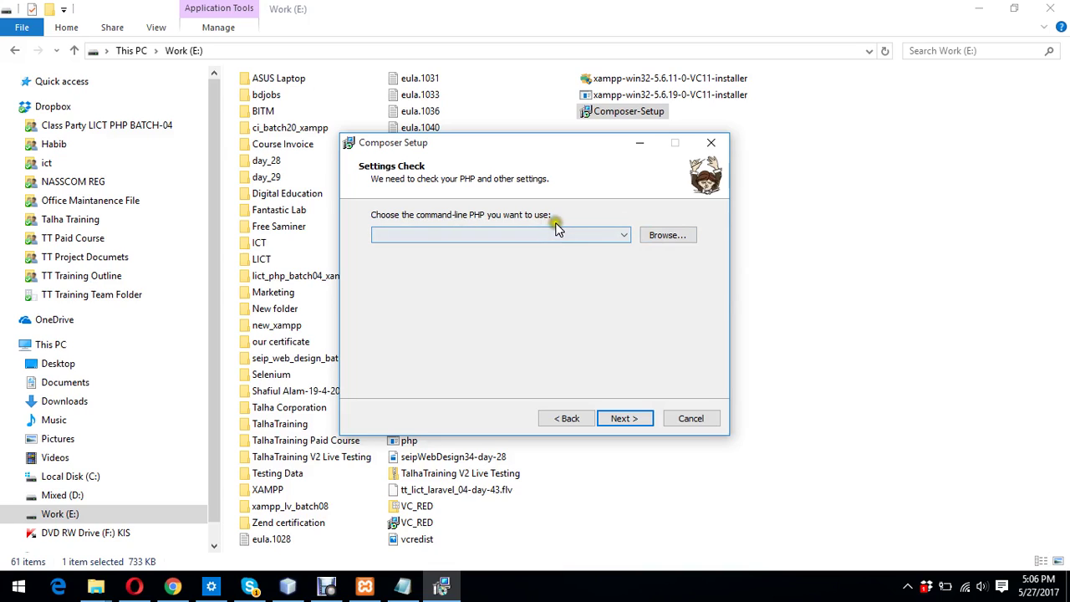
Choose E:\xampp_lv_batch08\php\php.exe as the command-line PHP for Composer.
click(663, 235)
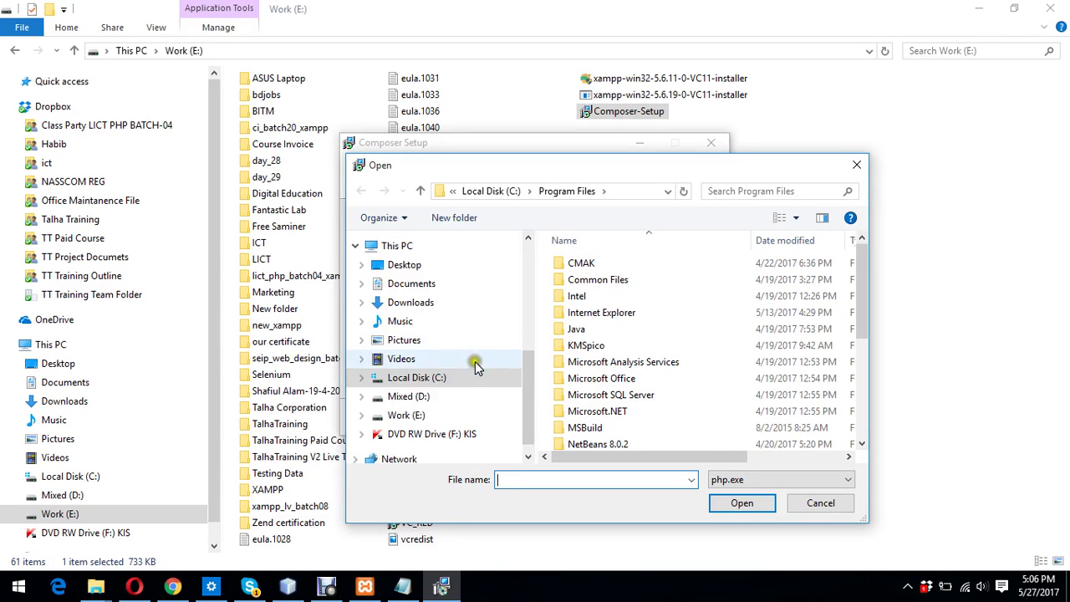
click(406, 416)
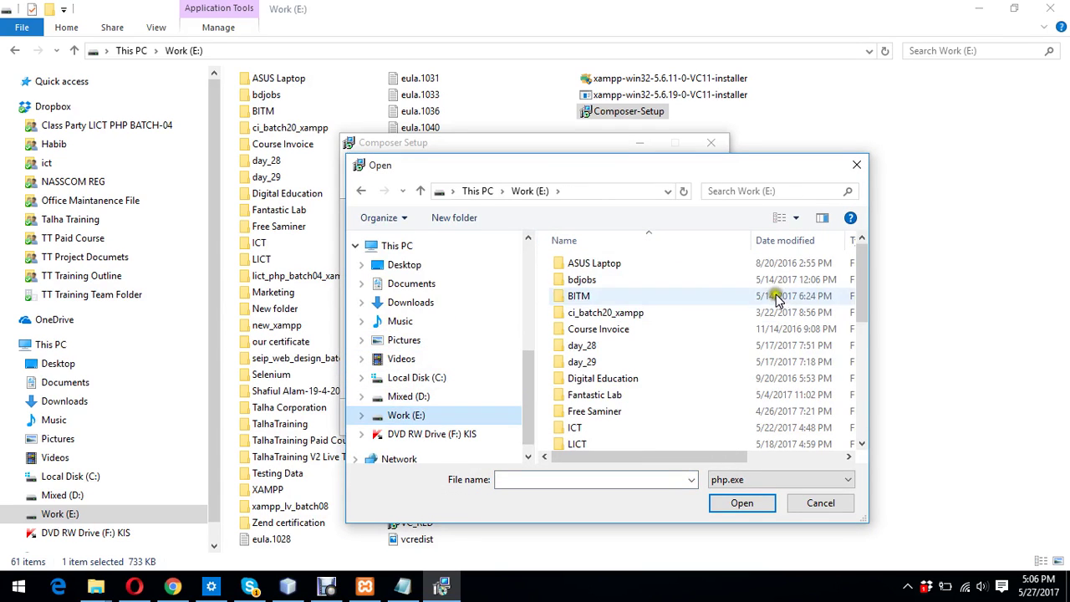
drag(859, 279, 860, 390)
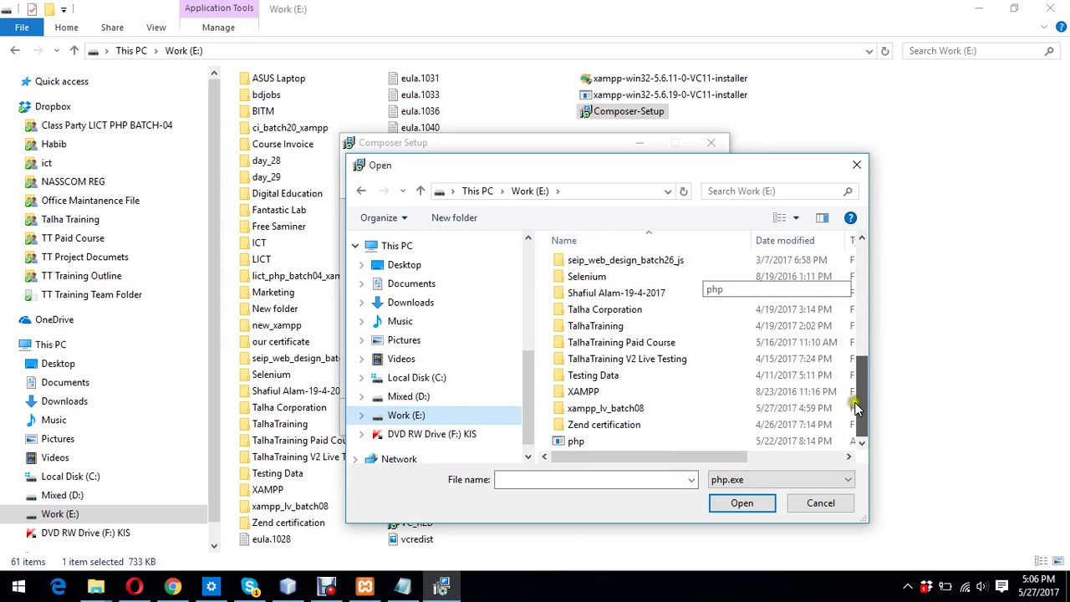
double_click(613, 408)
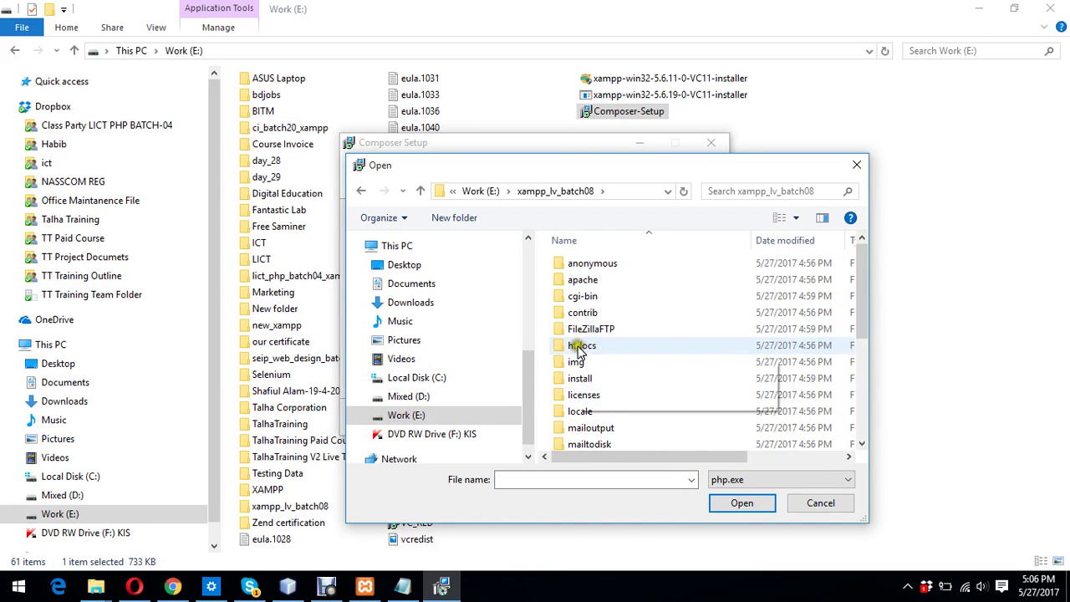
drag(864, 286, 868, 348)
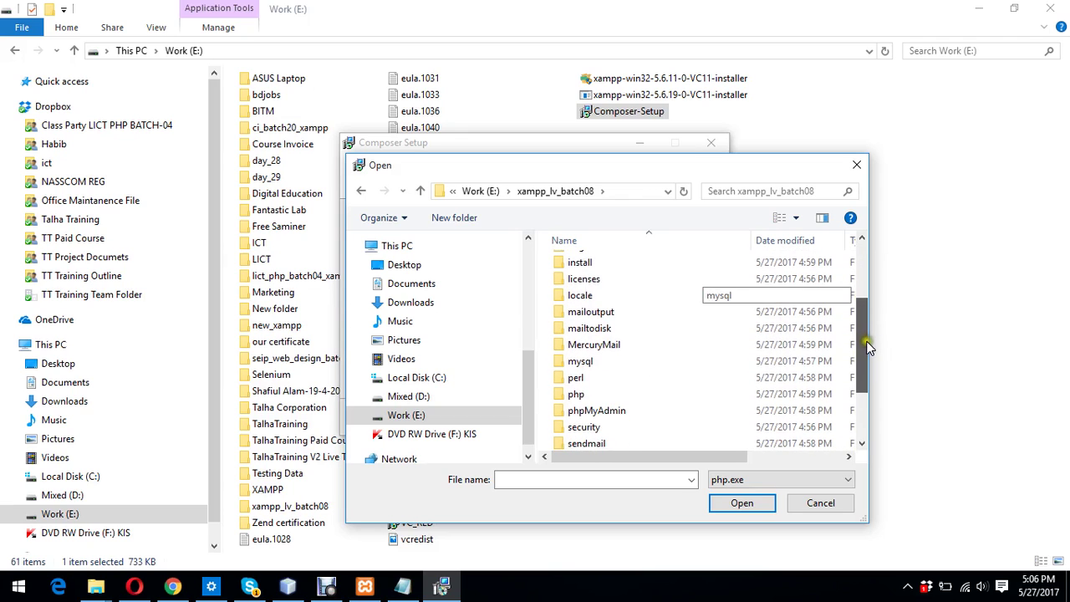
double_click(590, 396)
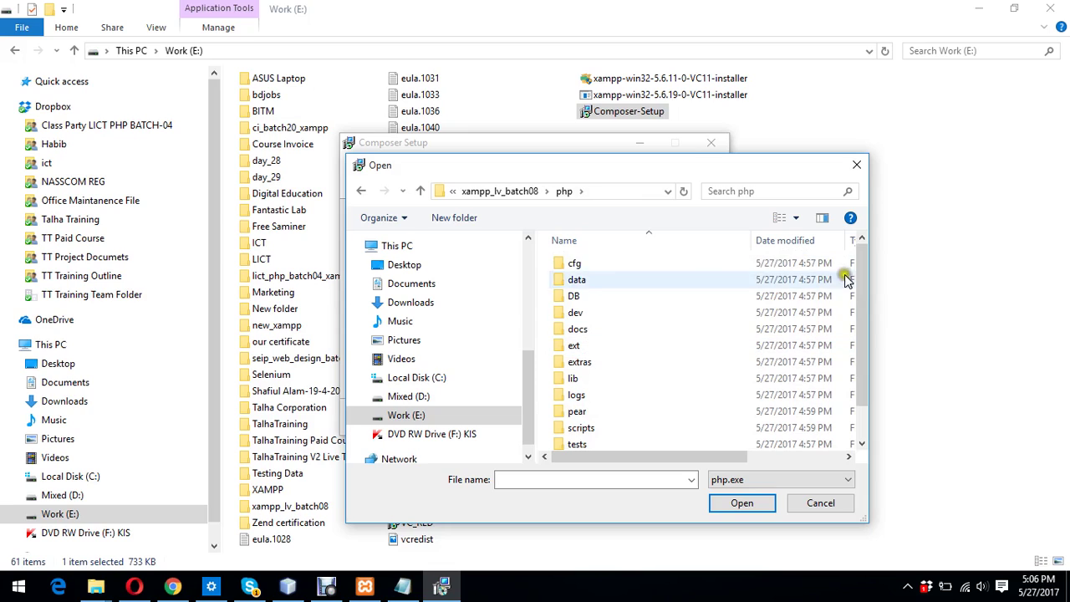
drag(861, 295, 868, 387)
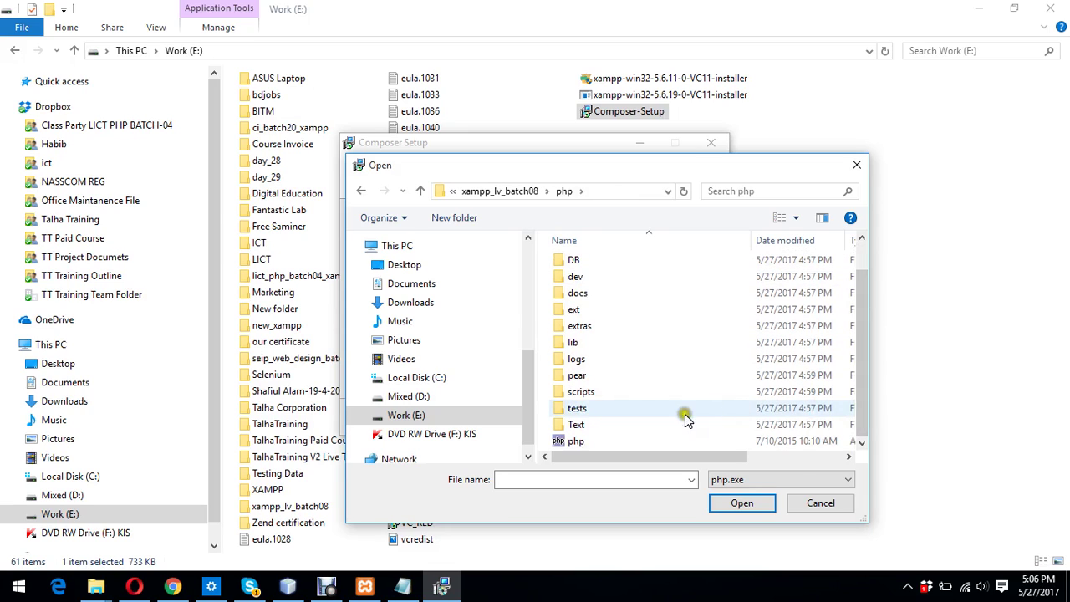
click(579, 444)
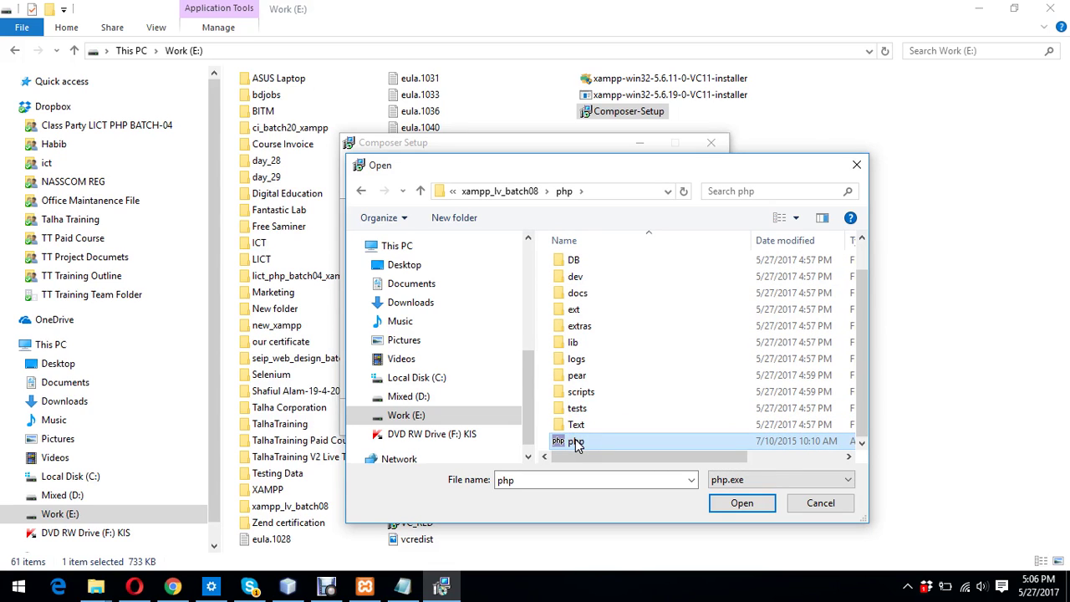
click(759, 505)
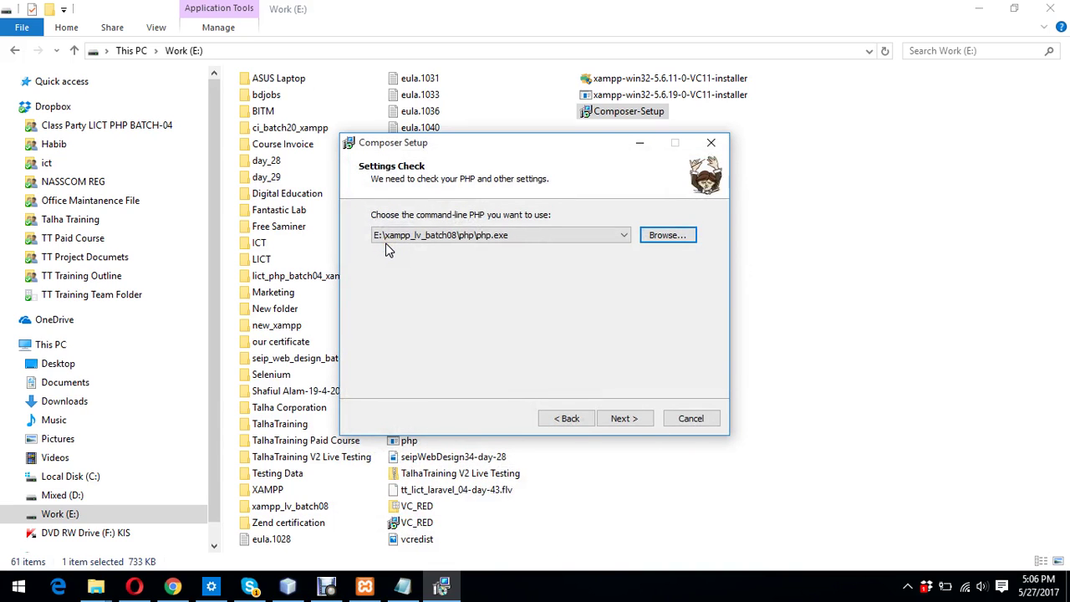
click(386, 244)
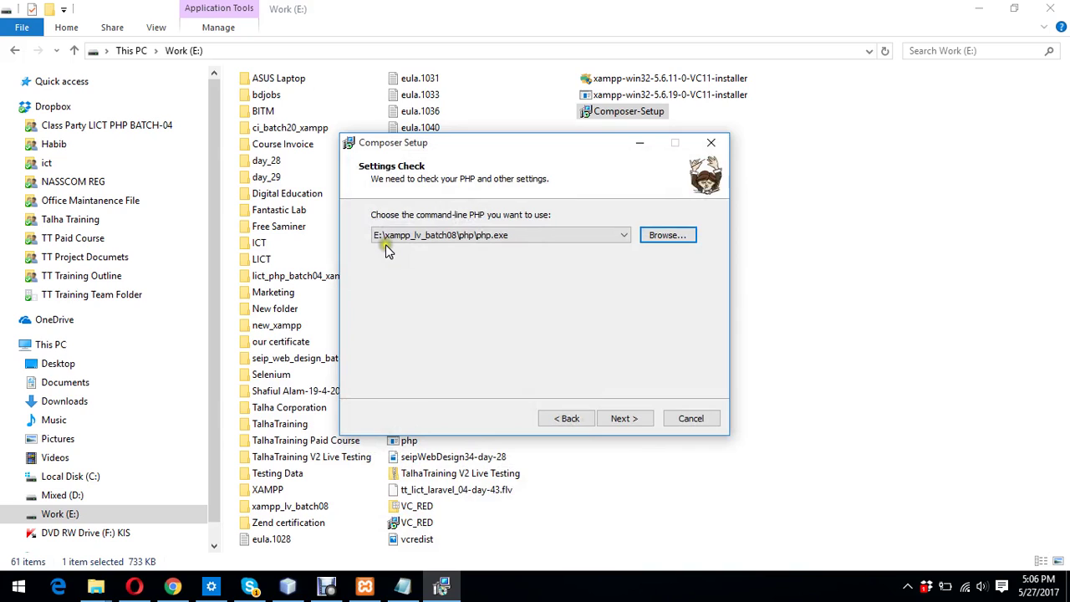
click(503, 240)
Accept the PHP setting, leave the proxy server option off, and install Composer, continuing to the setup's completion page.
click(625, 420)
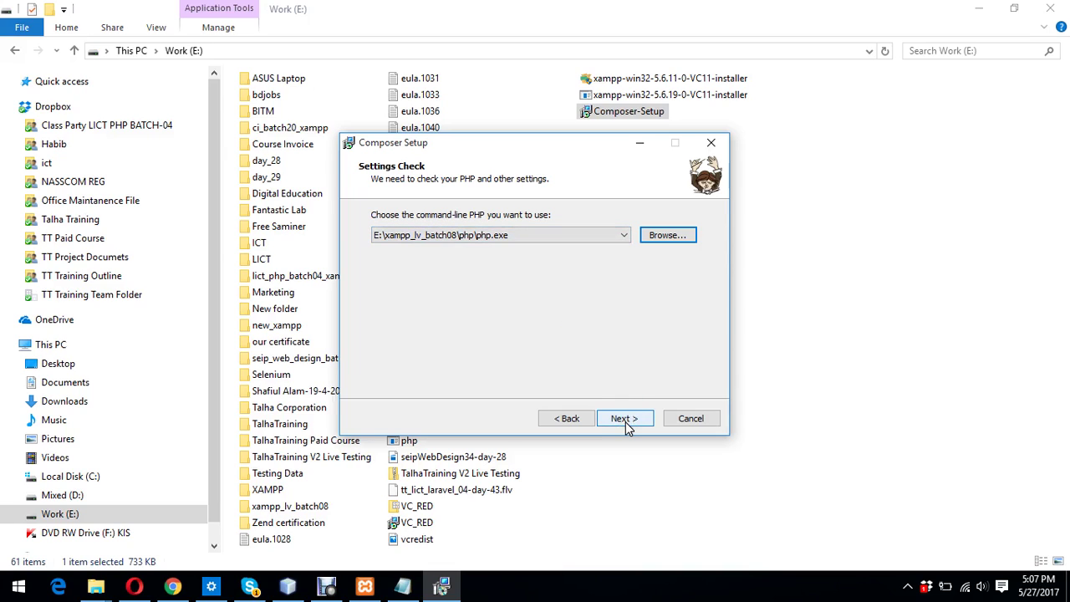
click(625, 420)
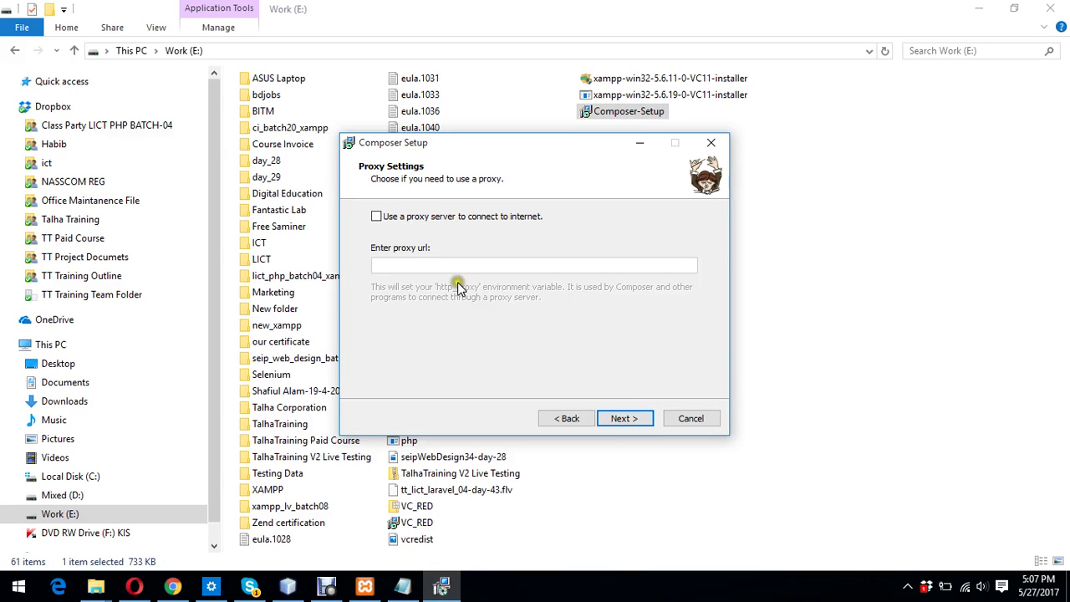
click(627, 421)
click(629, 420)
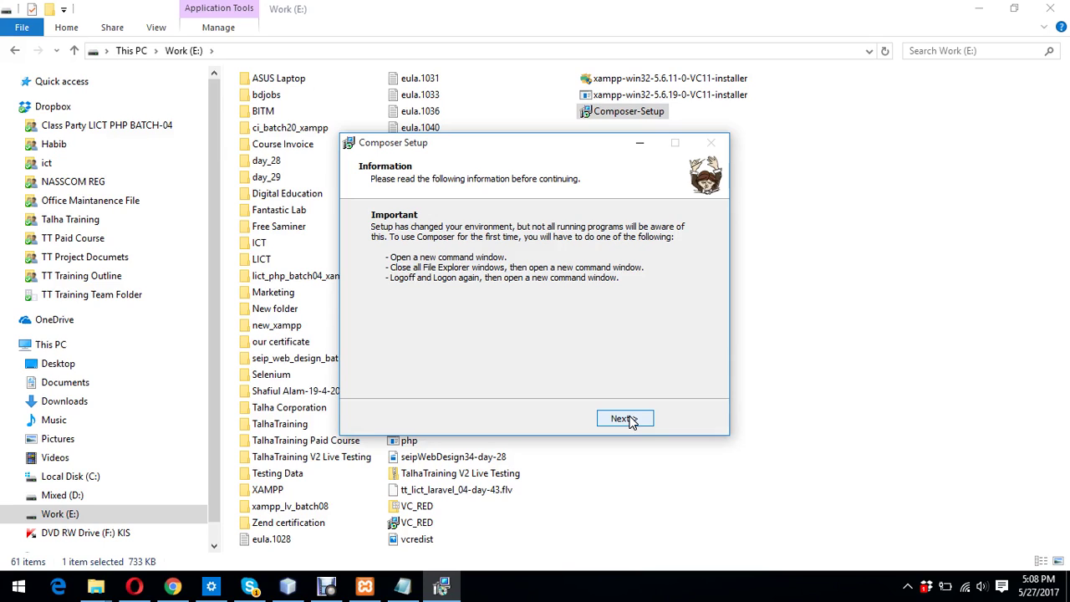
click(631, 420)
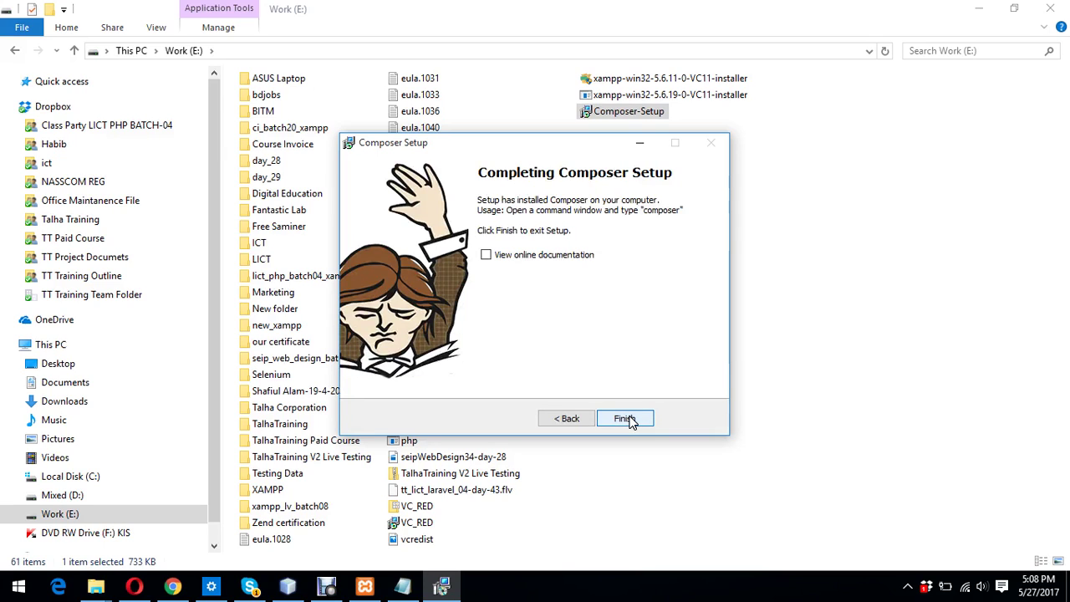
Finish the Composer setup and open the htdocs folder inside xampp_lv_batch08 on the Work (E:) drive.
click(625, 419)
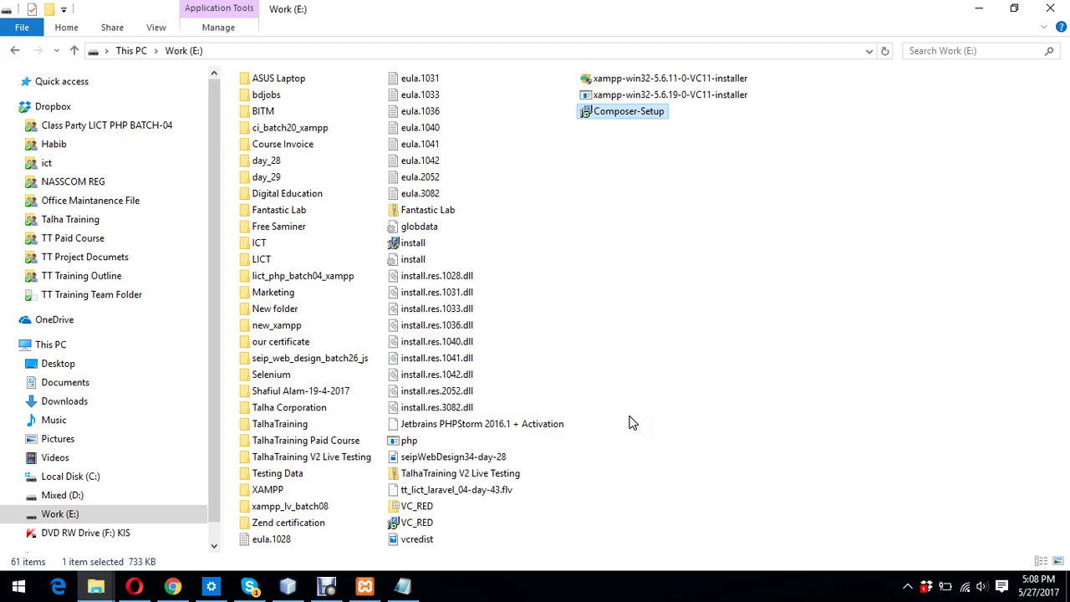
double_click(293, 507)
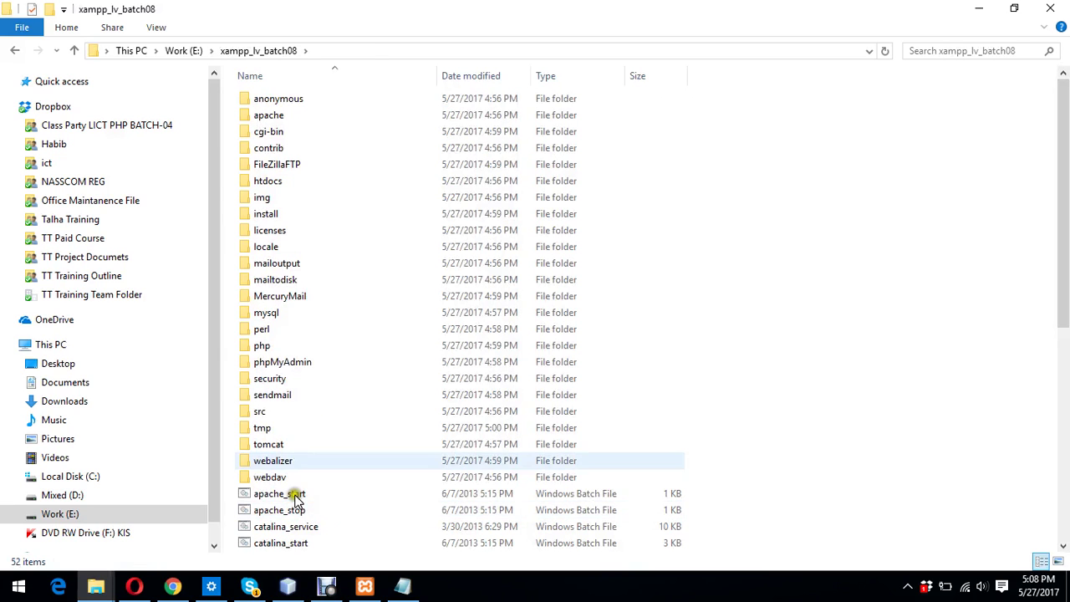
double_click(281, 182)
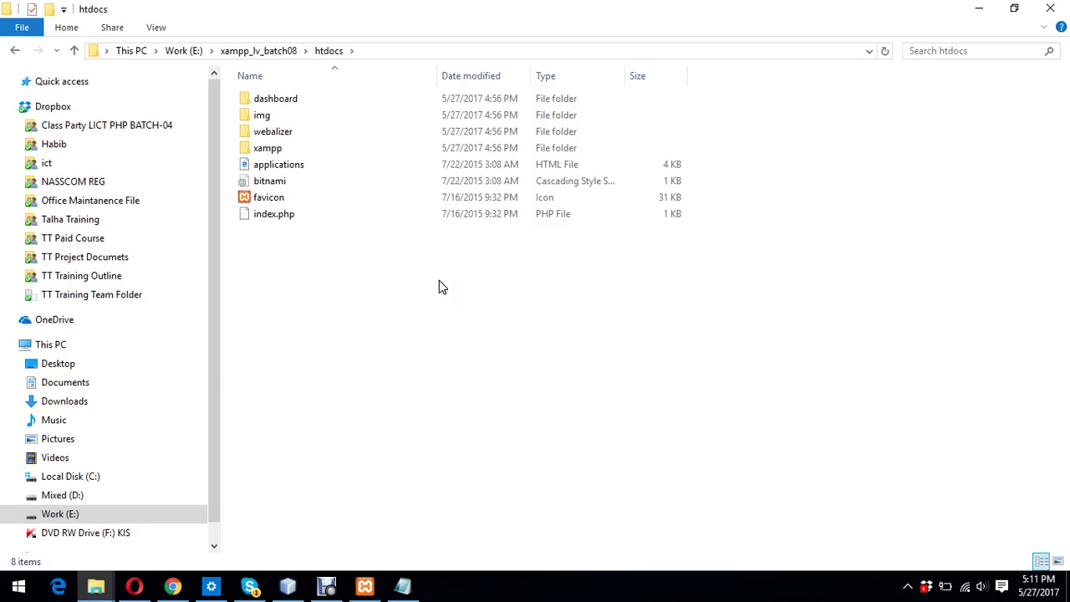
key(ctrl+alt+w)
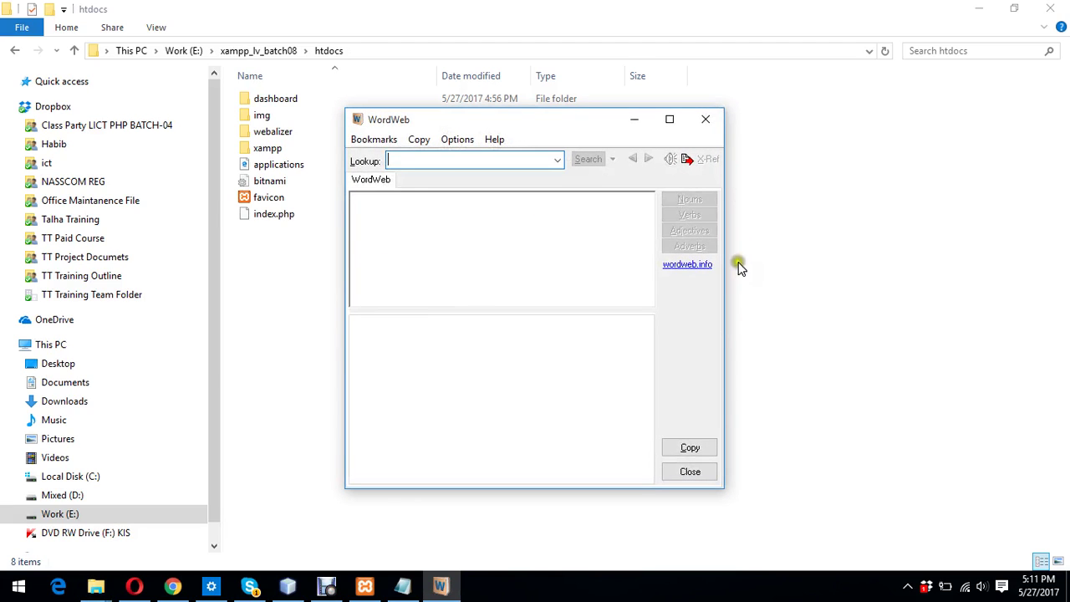
click(690, 473)
click(684, 473)
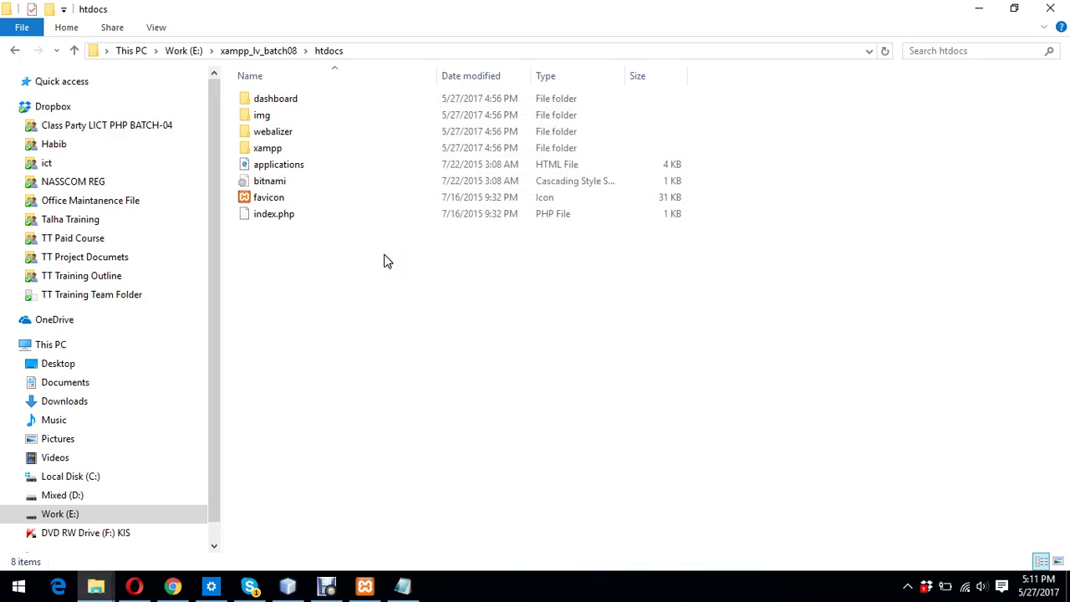
click(346, 250)
right_click(347, 249)
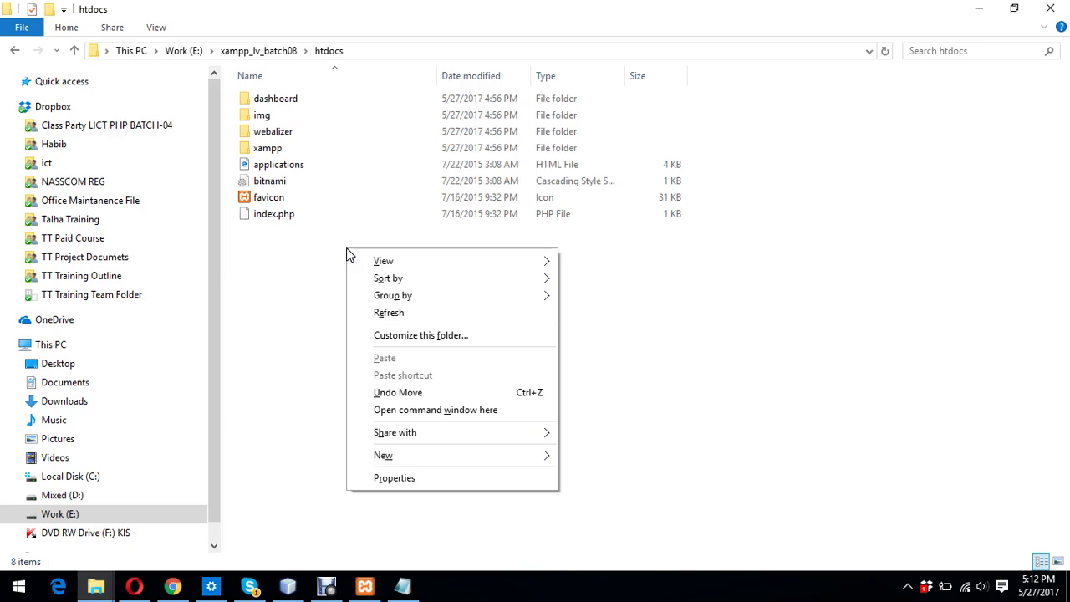
click(283, 269)
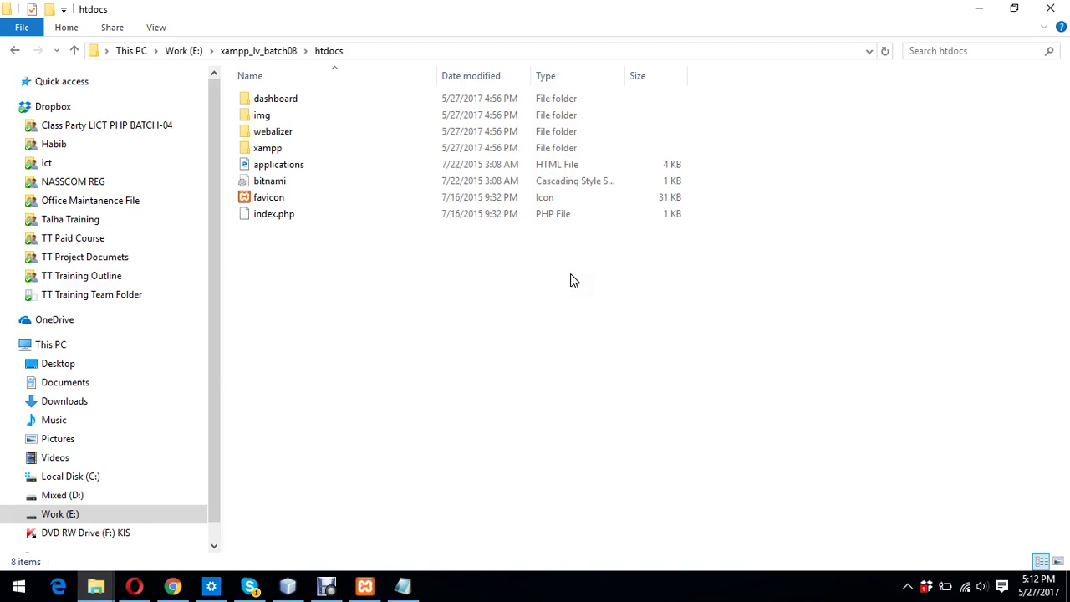
key(ctrl+alt+w)
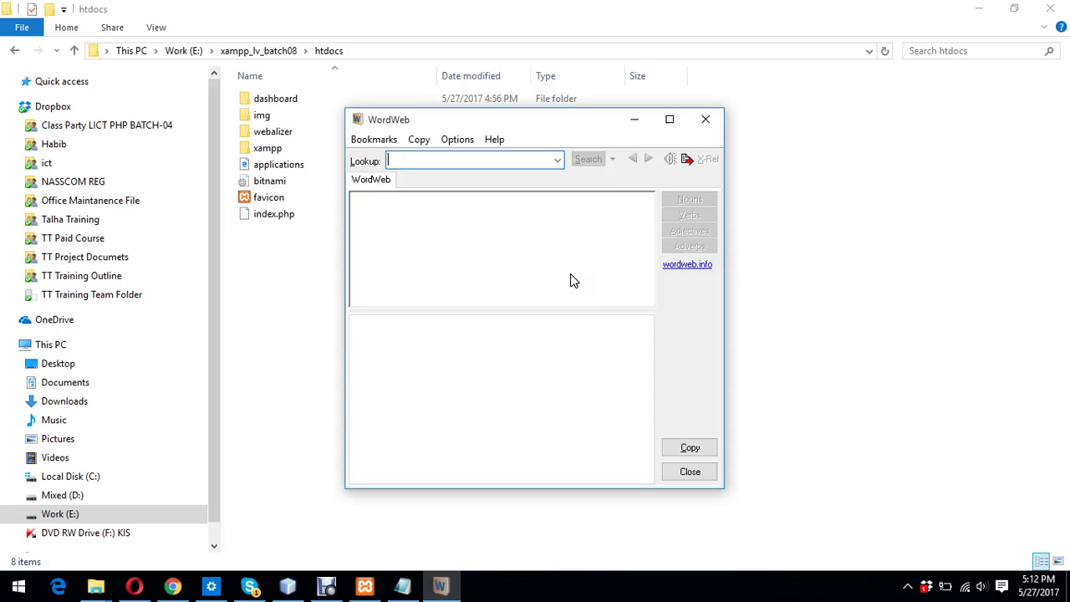
click(690, 470)
right_click(602, 379)
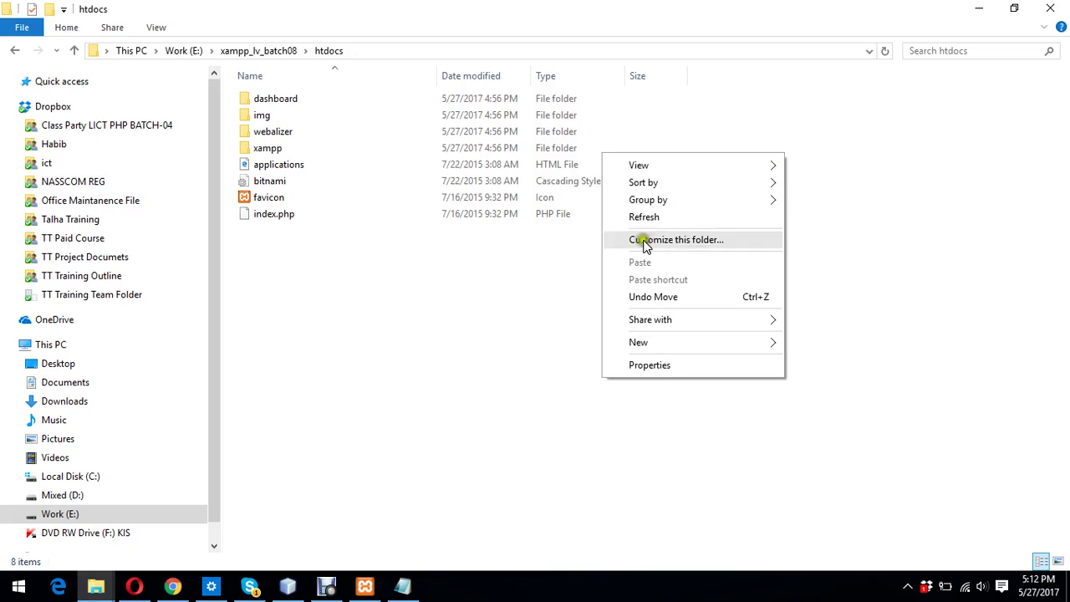
click(451, 278)
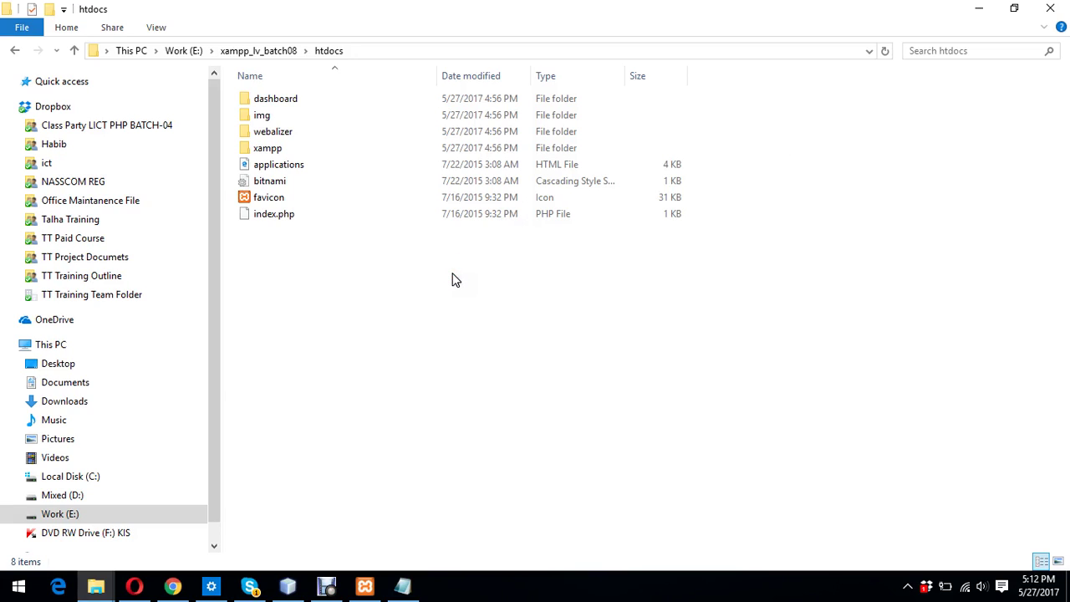
right_click(453, 281)
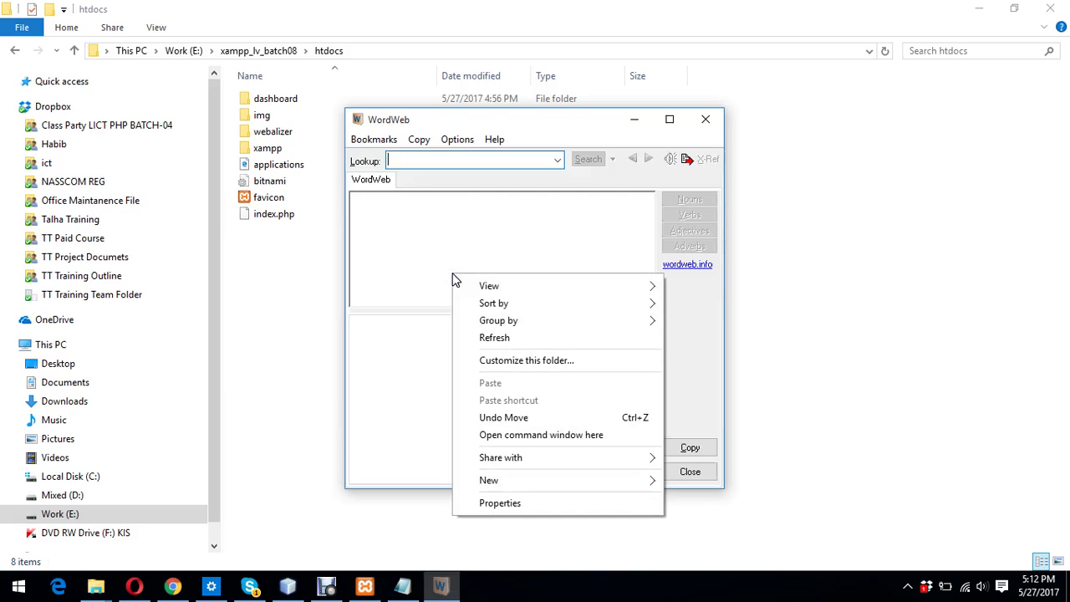
click(690, 473)
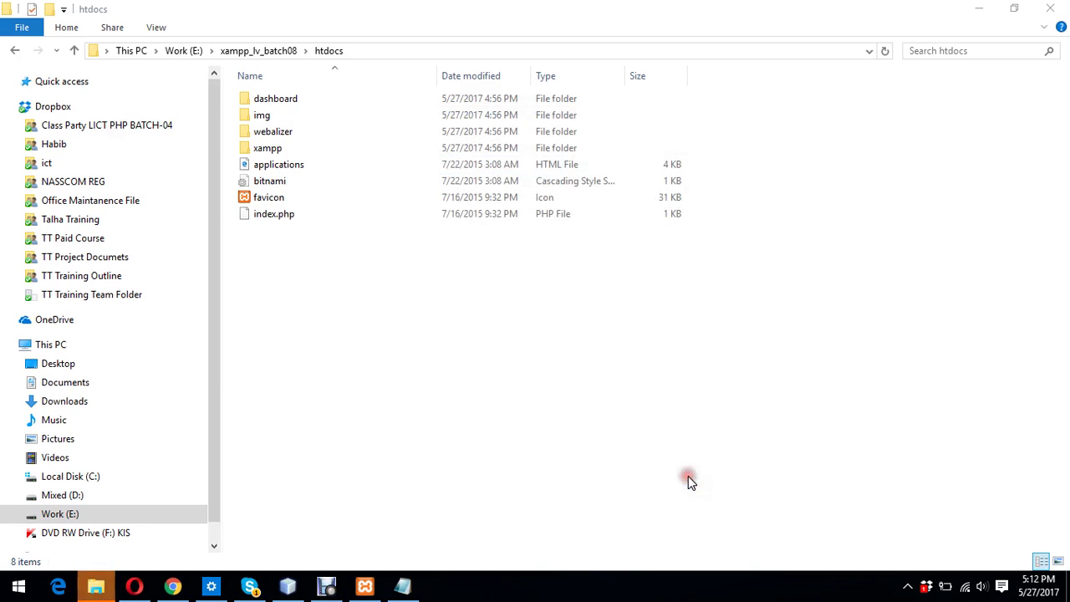
Open a command window in the htdocs folder of xampp_lv_batch08.
right_click(382, 312)
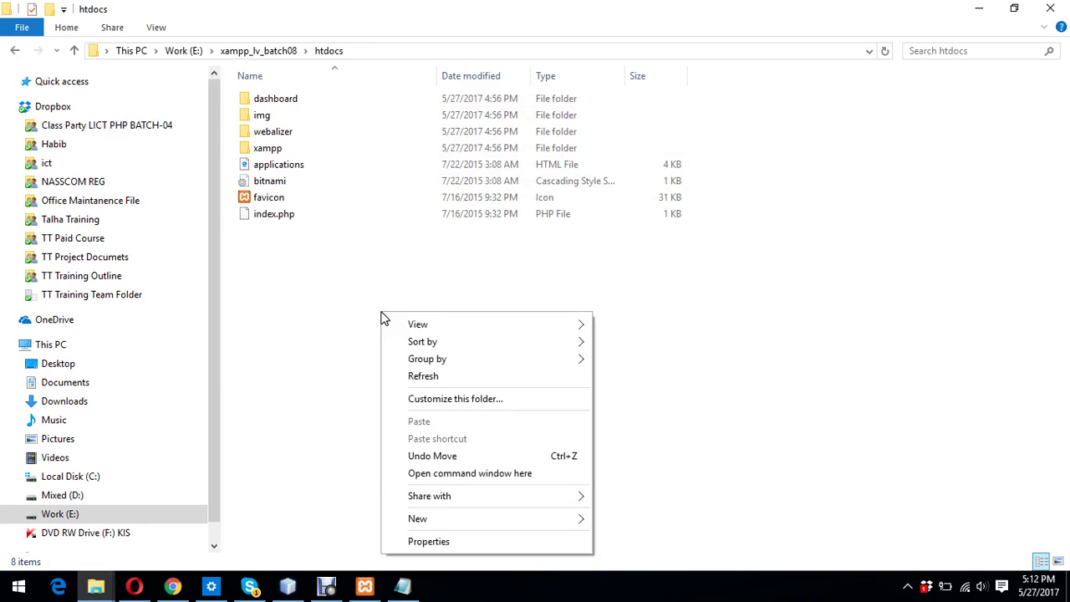
click(477, 473)
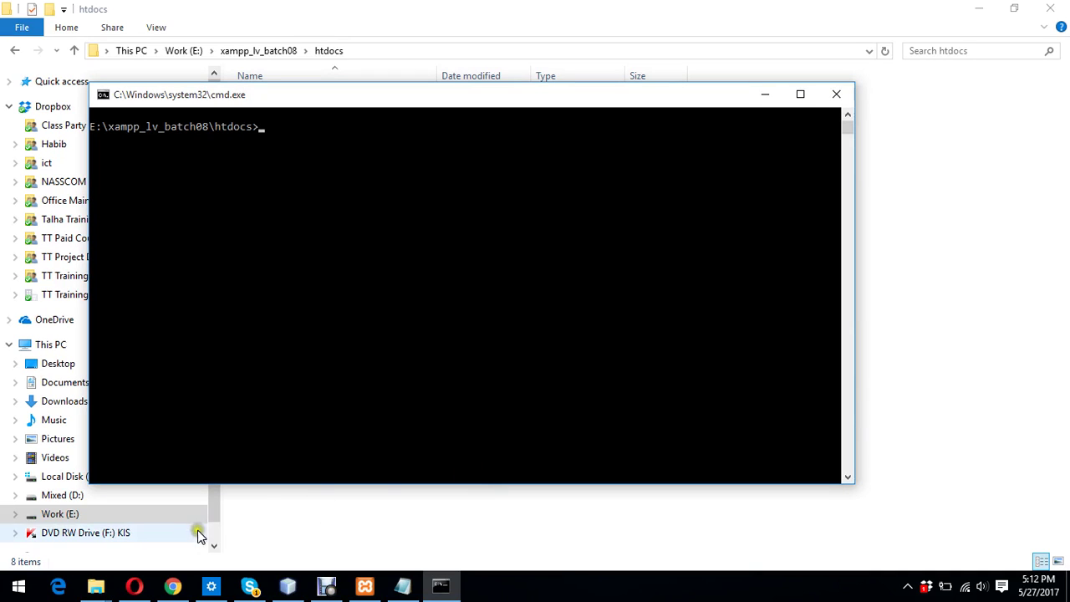
Switch to the Laravel 5.4 documentation in Chrome and copy the "php artisan serve" command.
click(135, 587)
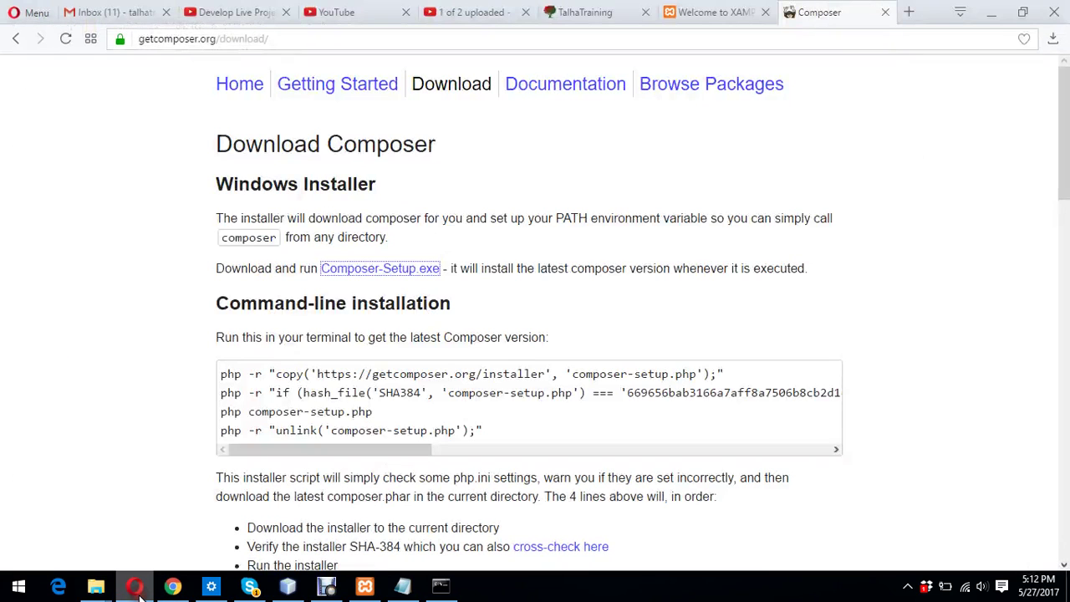
click(723, 15)
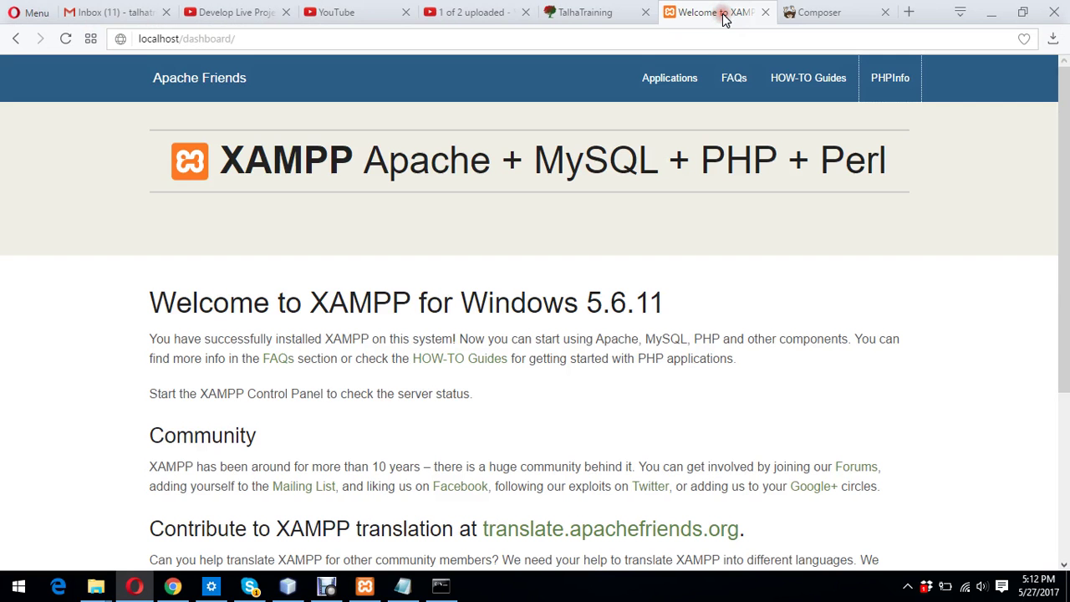
click(174, 587)
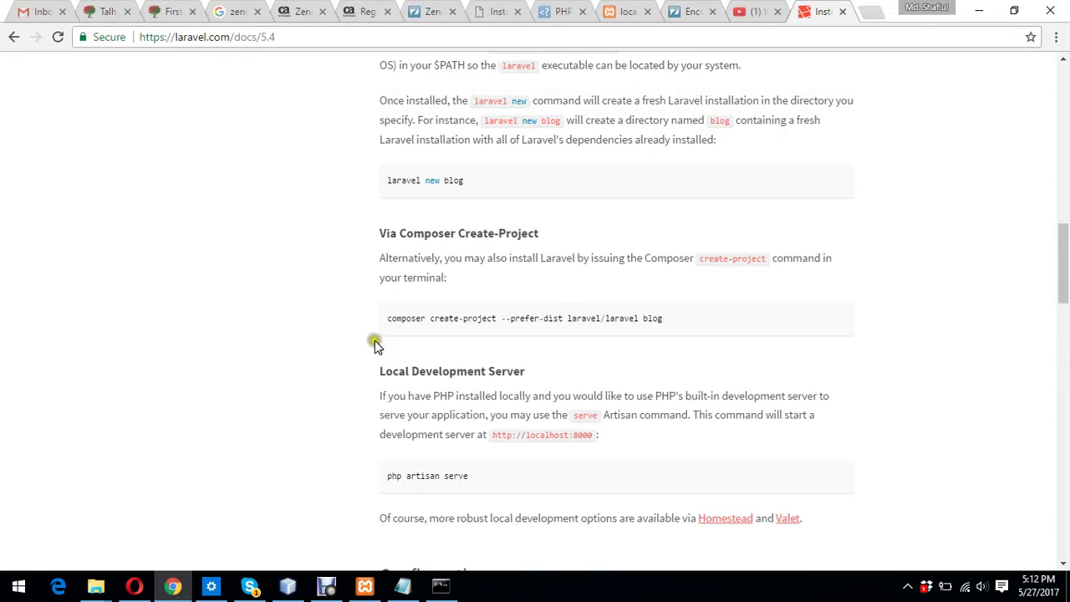
drag(388, 316, 669, 304)
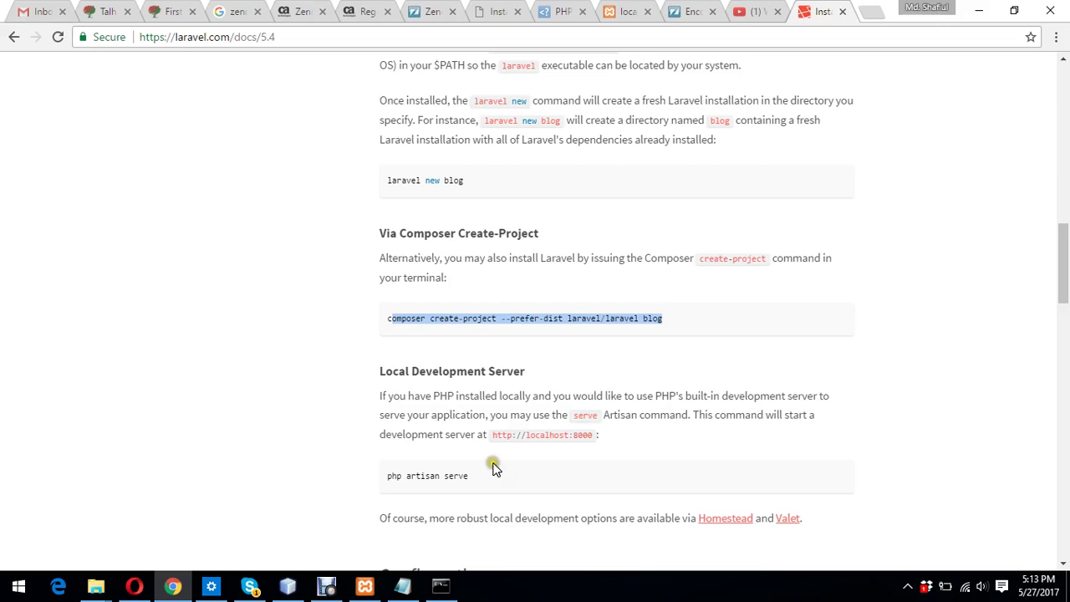
click(387, 476)
drag(387, 476, 490, 478)
key(ctrl+c)
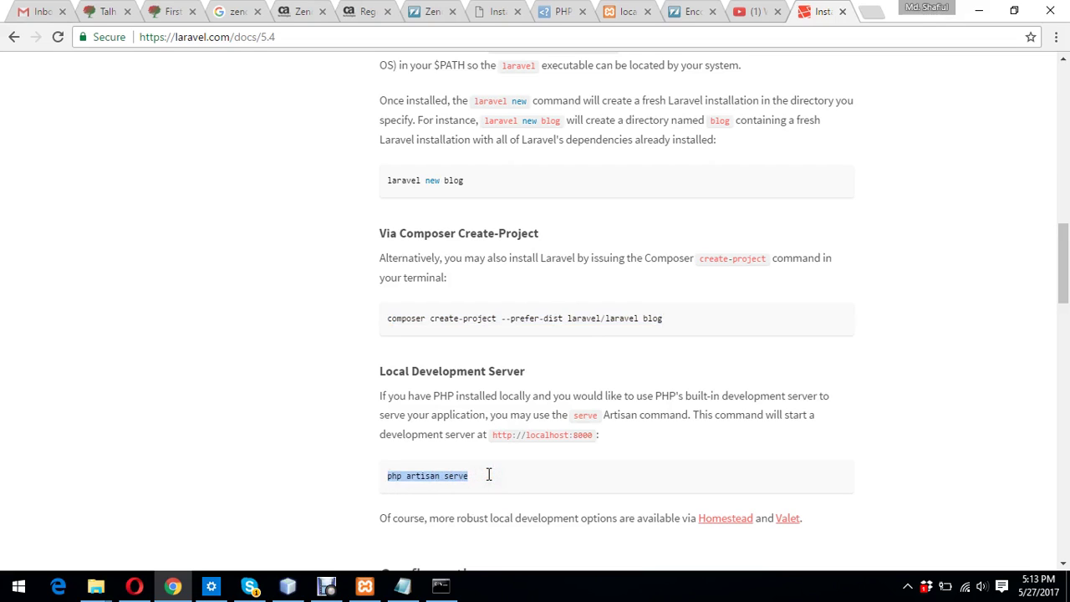
Try to run "php artisan serve" in the command window at htdocs.
click(441, 585)
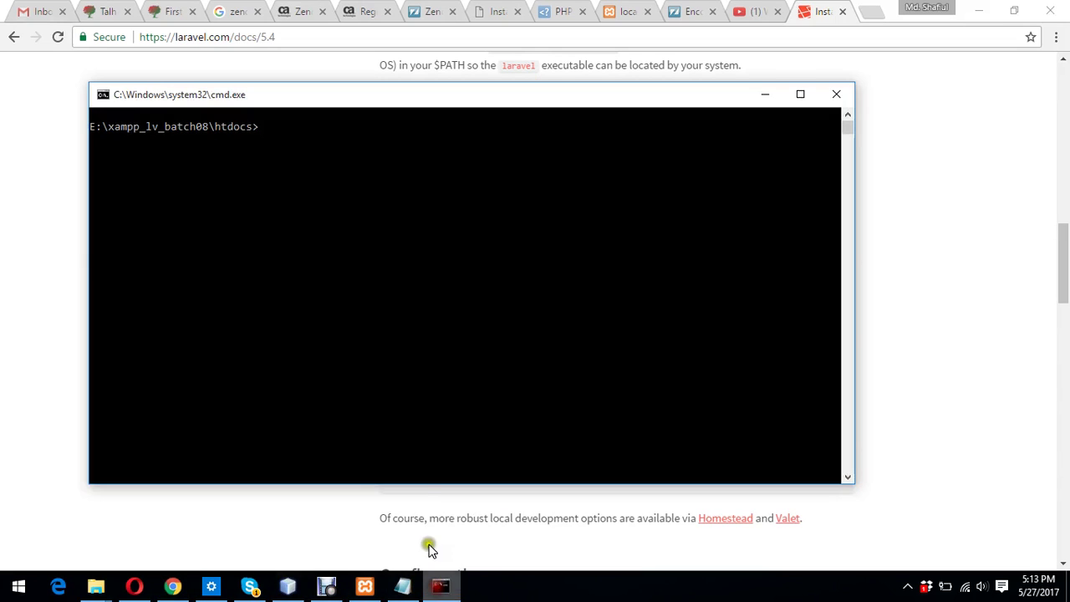
right_click(265, 128)
key(Return)
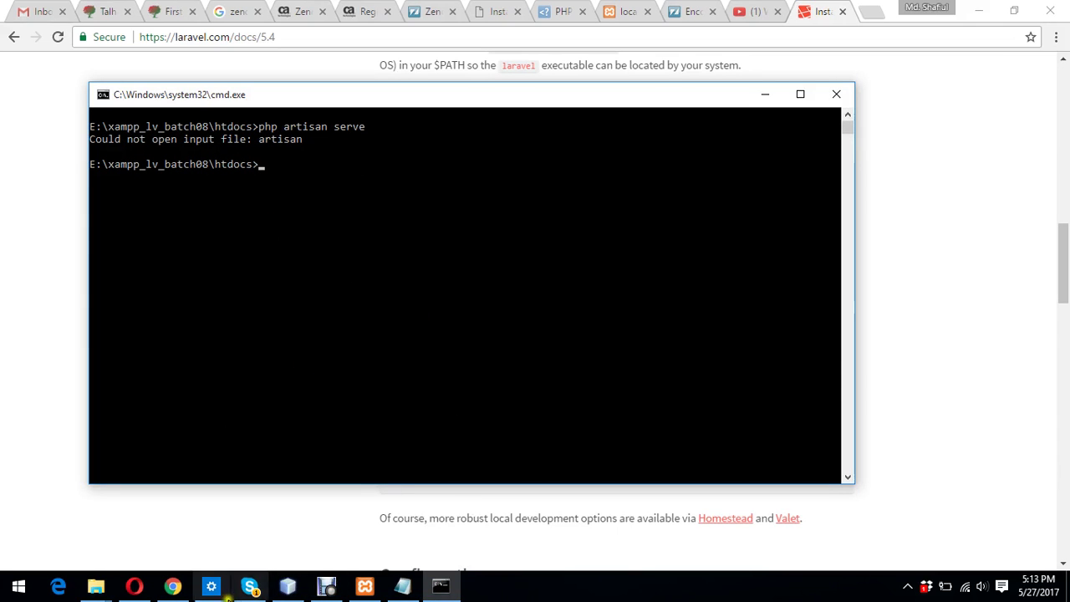
Select the "composer create-project --prefer-dist laravel/laravel blog" command in the Laravel documentation in Chrome and copy it.
click(172, 586)
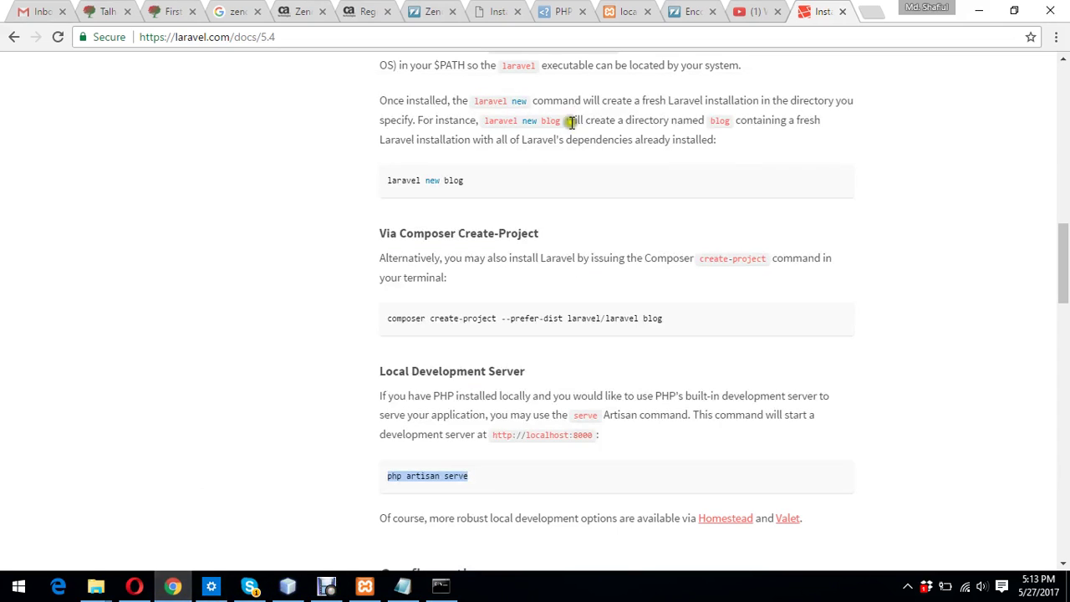
drag(387, 316, 663, 318)
right_click(639, 317)
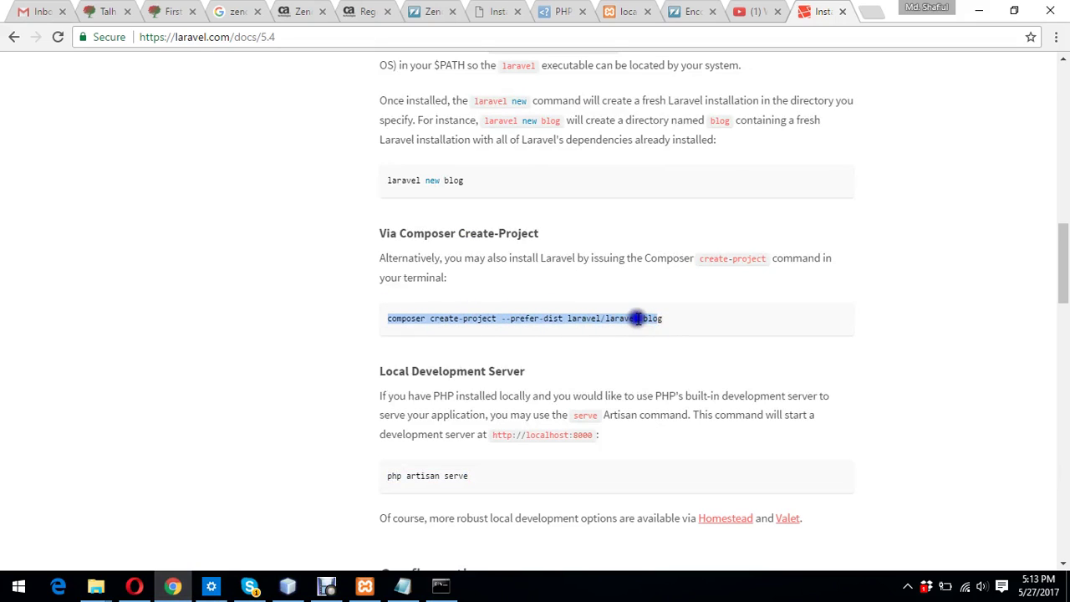
click(645, 332)
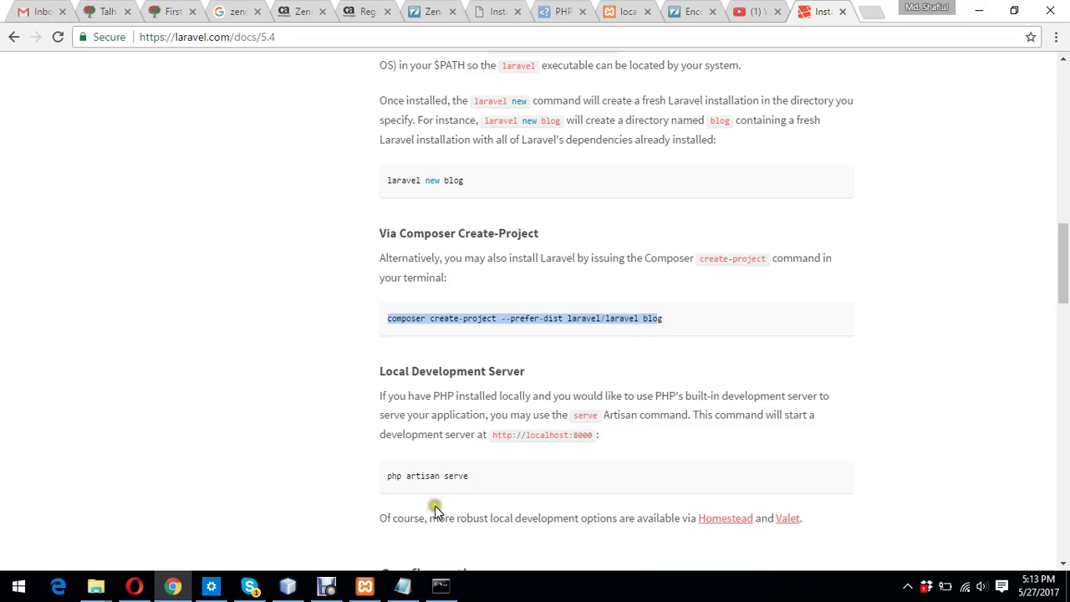
click(436, 592)
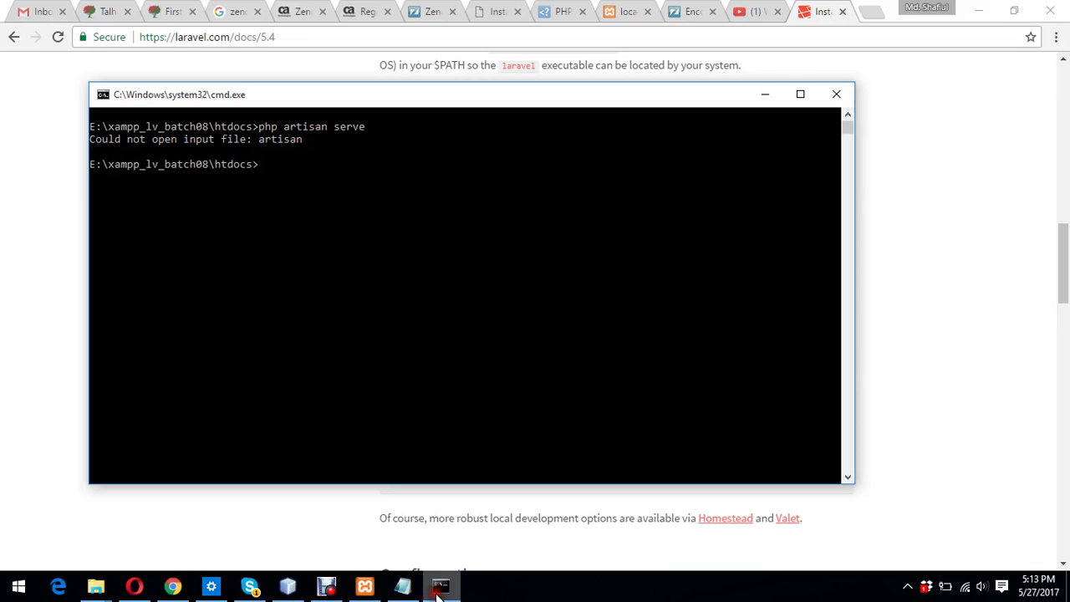
click(276, 169)
right_click(277, 168)
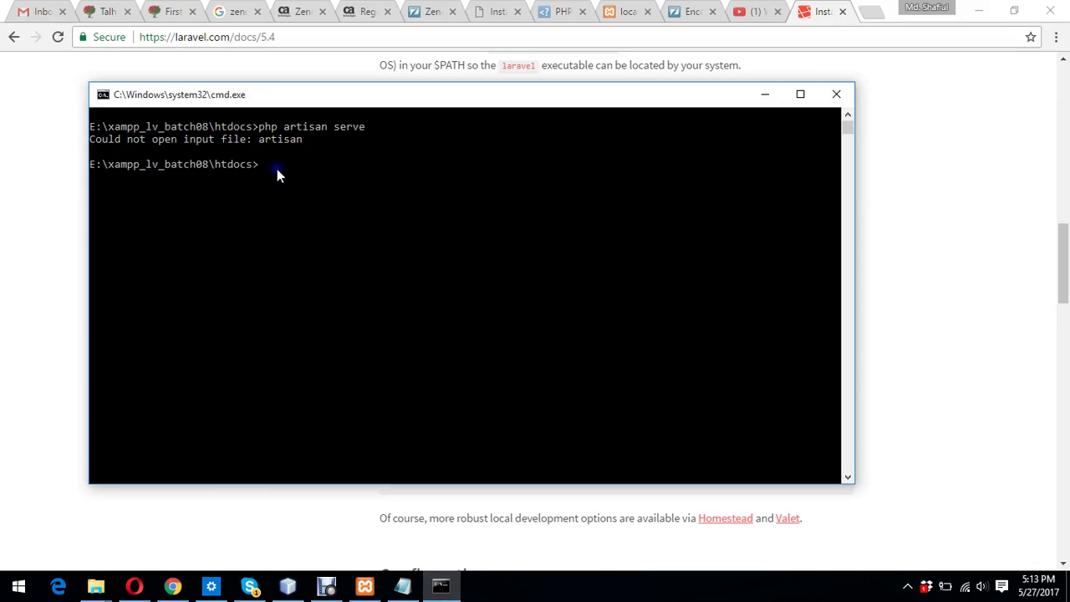
right_click(277, 169)
right_click(277, 169)
right_click(265, 168)
right_click(264, 167)
Copy the selected Composer create-project command from the documentation again and paste it at the htdocs command prompt.
click(184, 499)
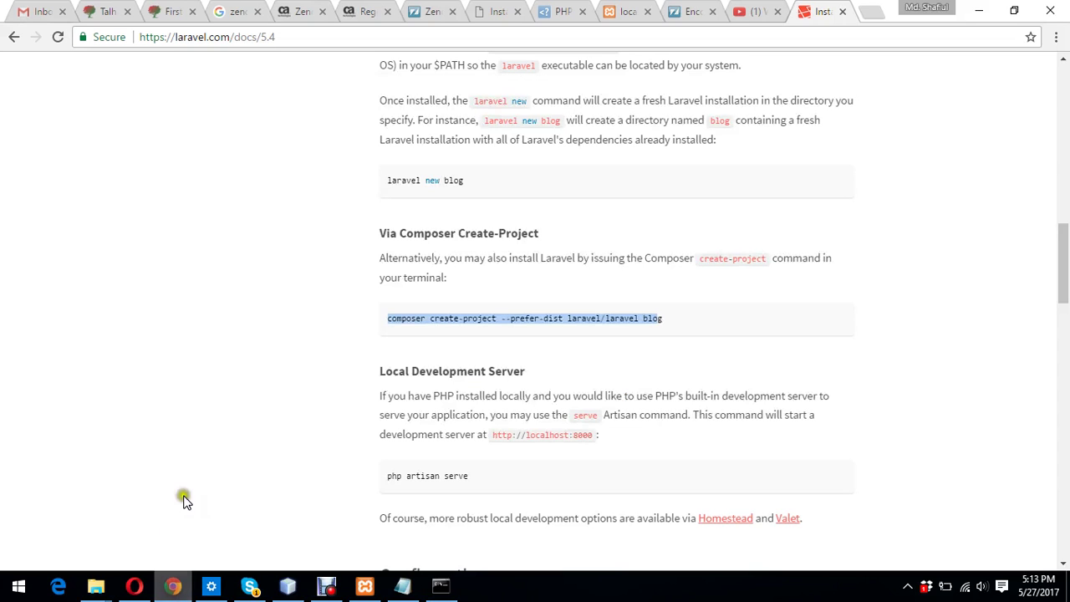
right_click(438, 320)
click(443, 331)
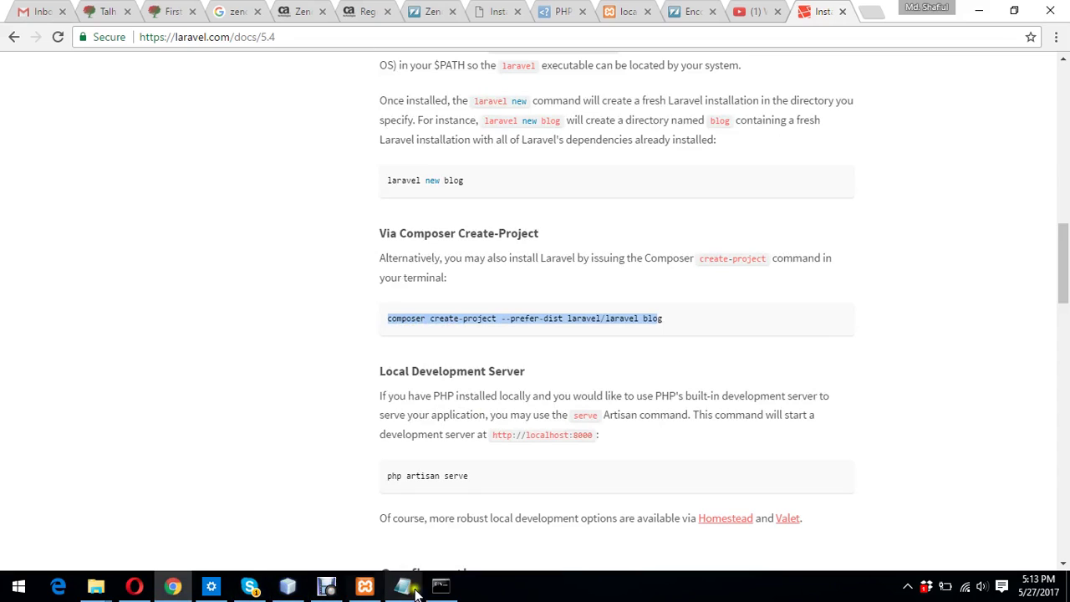
click(440, 586)
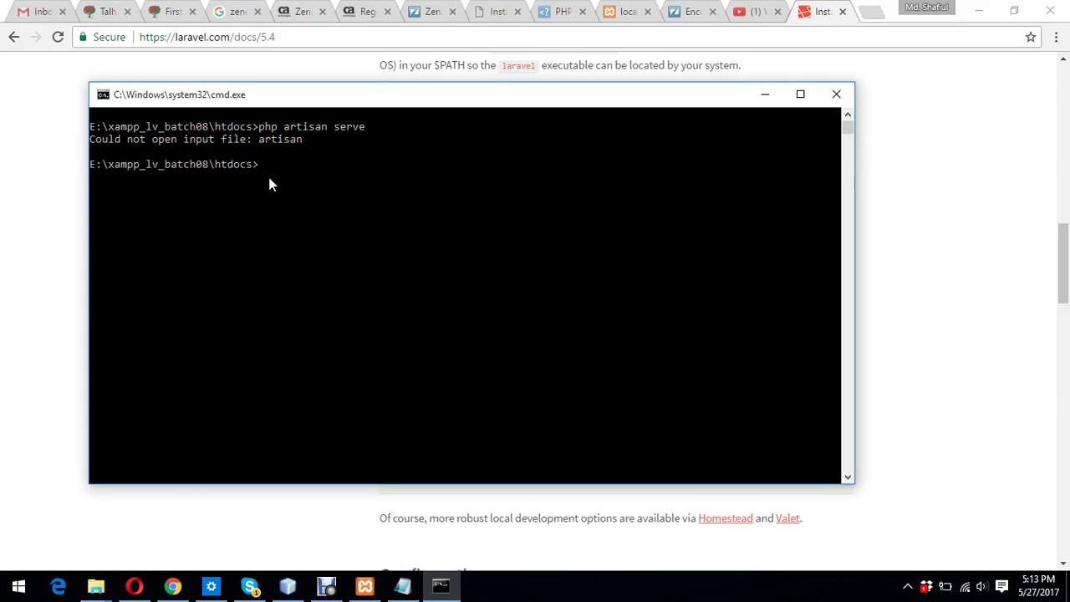
key(ctrl+v)
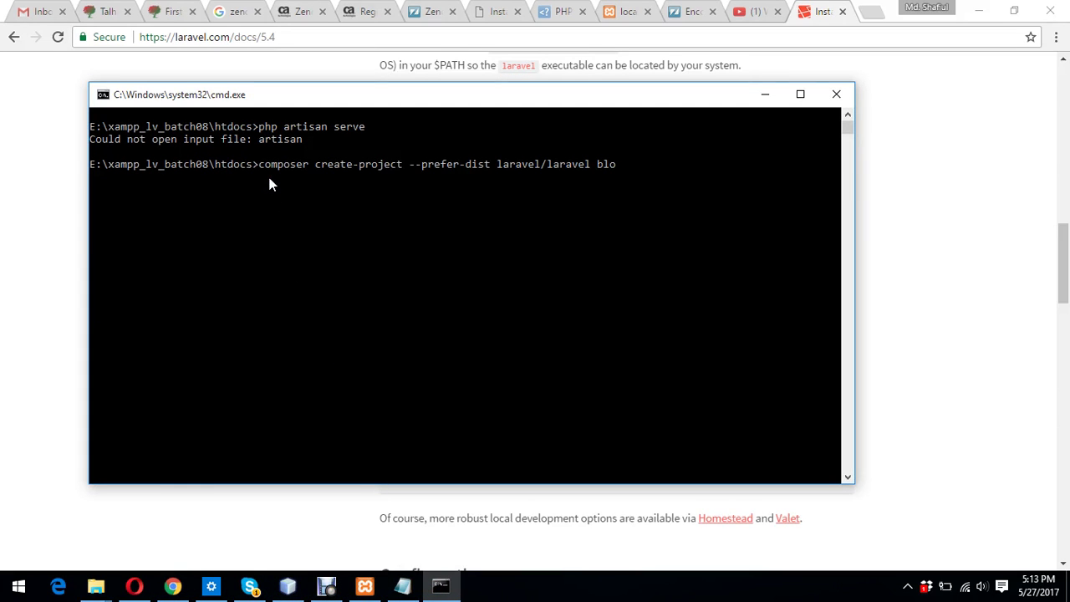
Replace the project name at the end of the pasted create-project command with blog_lb_batch08.
key(BackSpace)
key(BackSpace)
drag(339, 164, 393, 164)
text(l)
key(BackSpace)
key(BackSpace)
text(blog_lb_batch08)
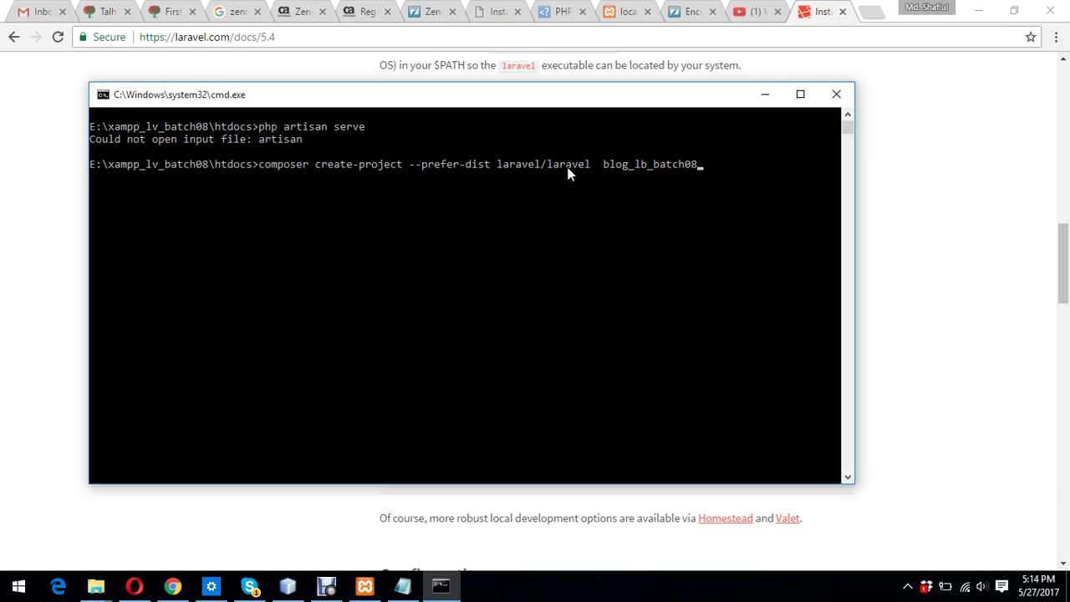
Correct the project name in the create-project command to blog_lv_batch08.
key(Left)
key(Left)
key(Left)
key(Left)
key(Left)
key(Left)
key(Left)
key(Left)
key(BackSpace)
text(v)
Run the completed Composer create-project command to install Laravel as blog_lv_batch08 in htdocs.
click(700, 164)
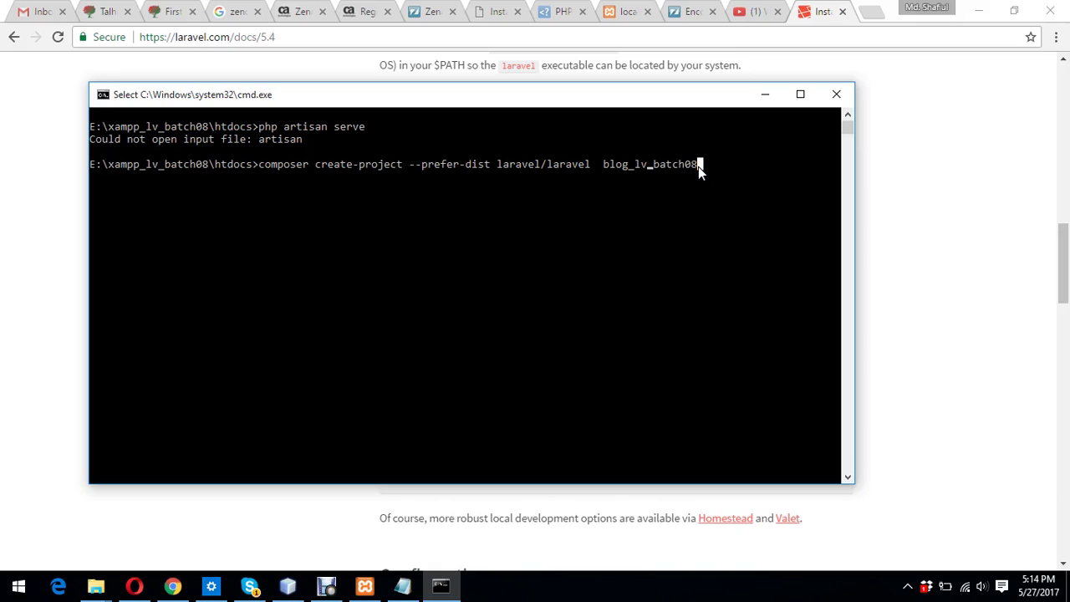
key(Escape)
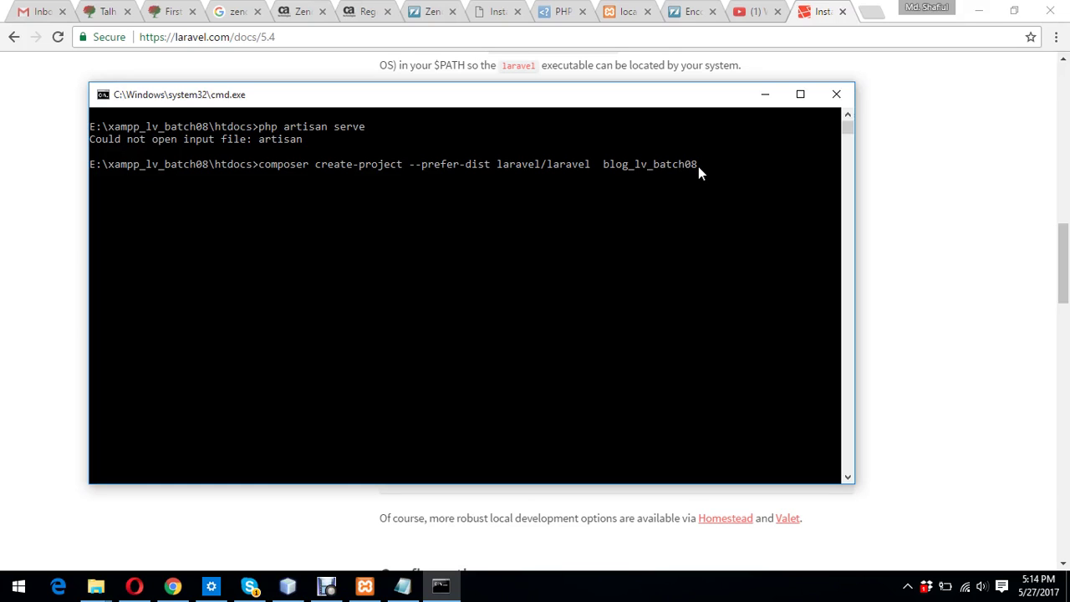
key(Right)
key(Right)
key(Right)
key(Right)
key(Right)
key(Right)
key(Right)
key(Return)
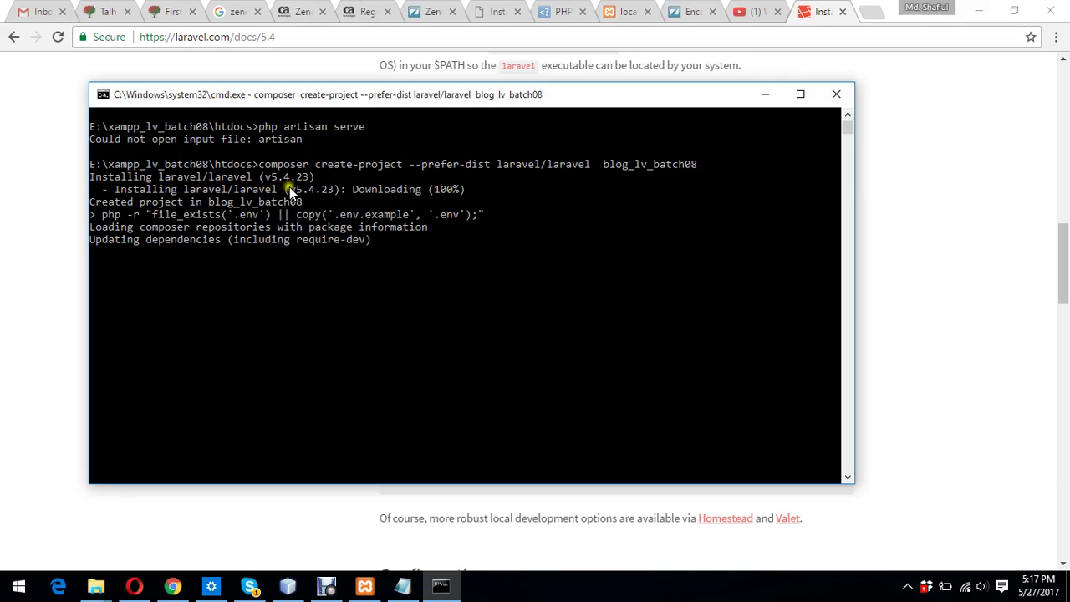
Switch to File Explorer and check the htdocs folder for the new blog_lv_batch08 project.
click(95, 585)
click(217, 520)
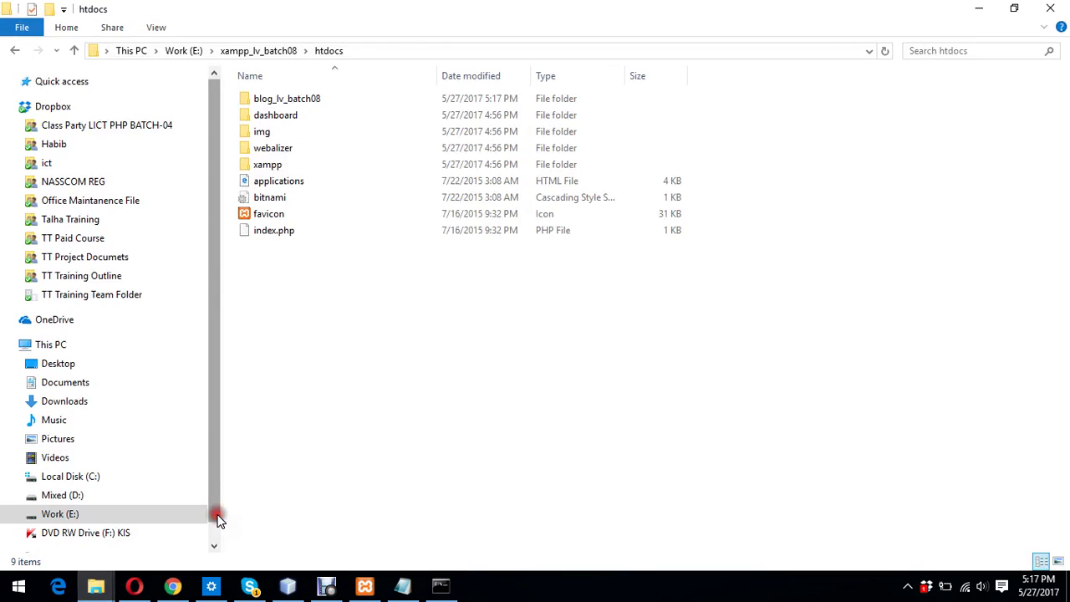
Open the blog_lv_batch08 folder to view its files and return to the Command Prompt to watch the Composer installation.
double_click(316, 100)
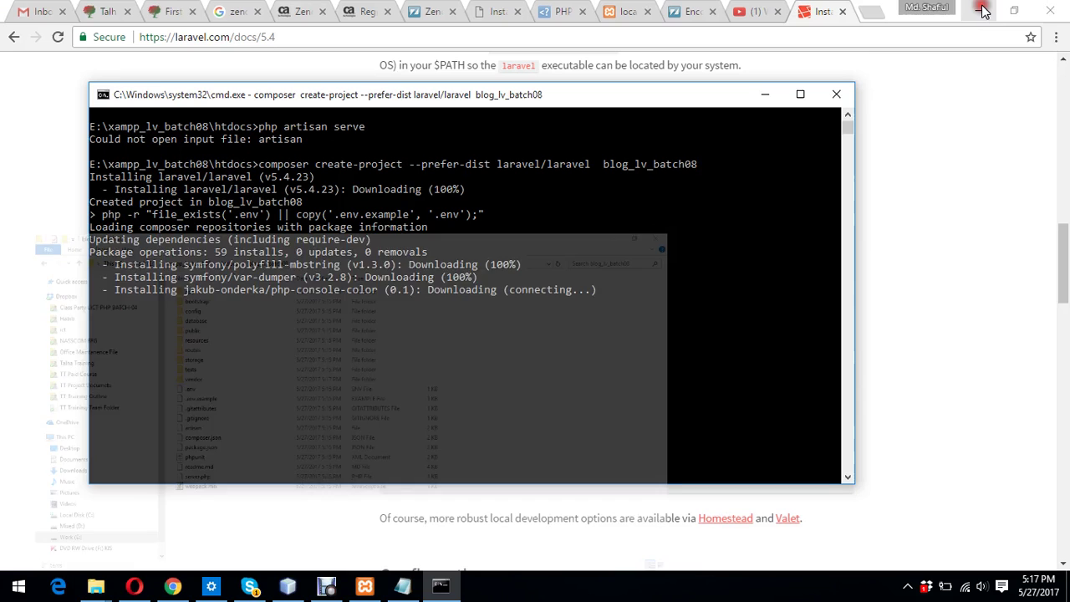
click(978, 8)
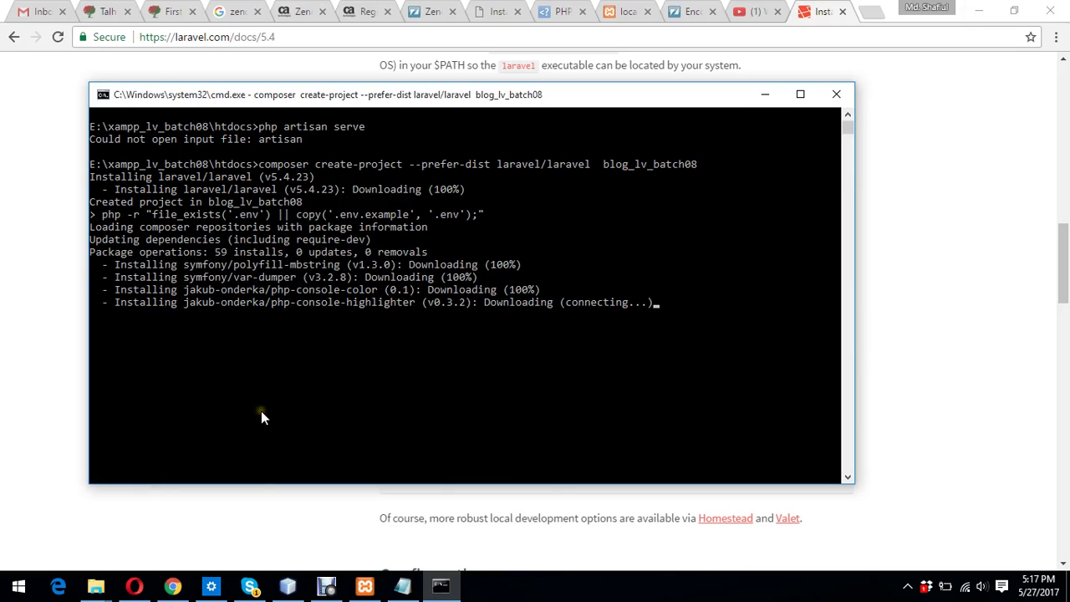
click(201, 329)
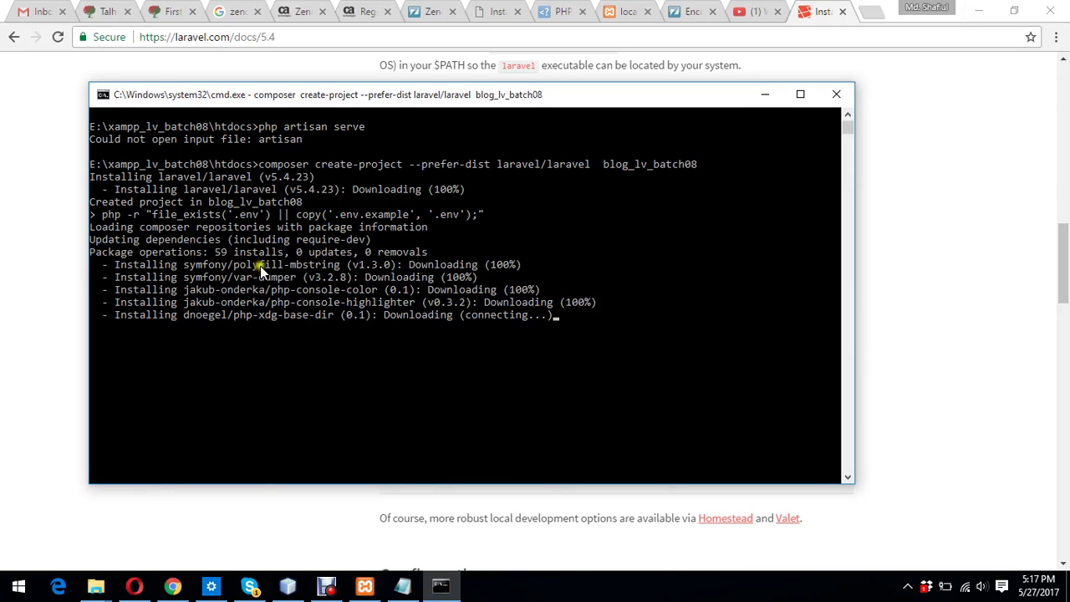
click(293, 266)
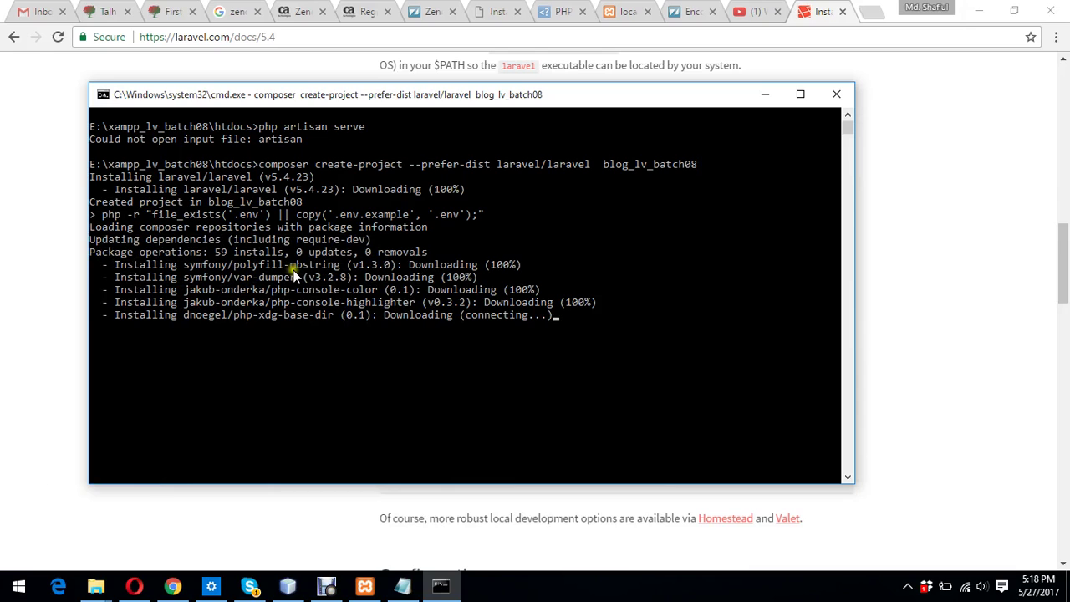
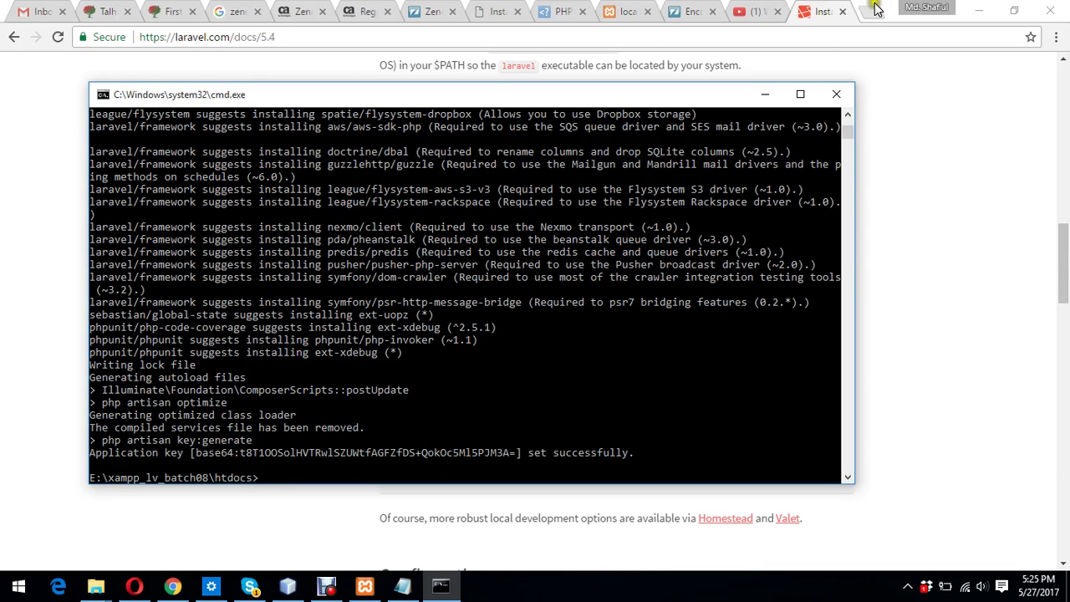
Switch to Opera and load localhost to check which page the server opens by default.
click(136, 587)
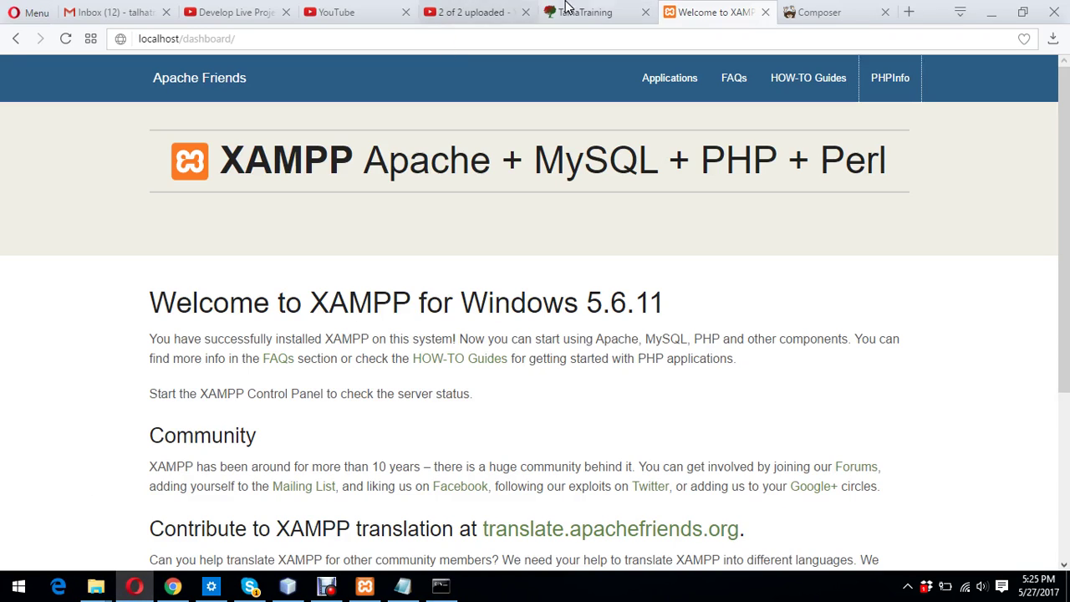
click(307, 41)
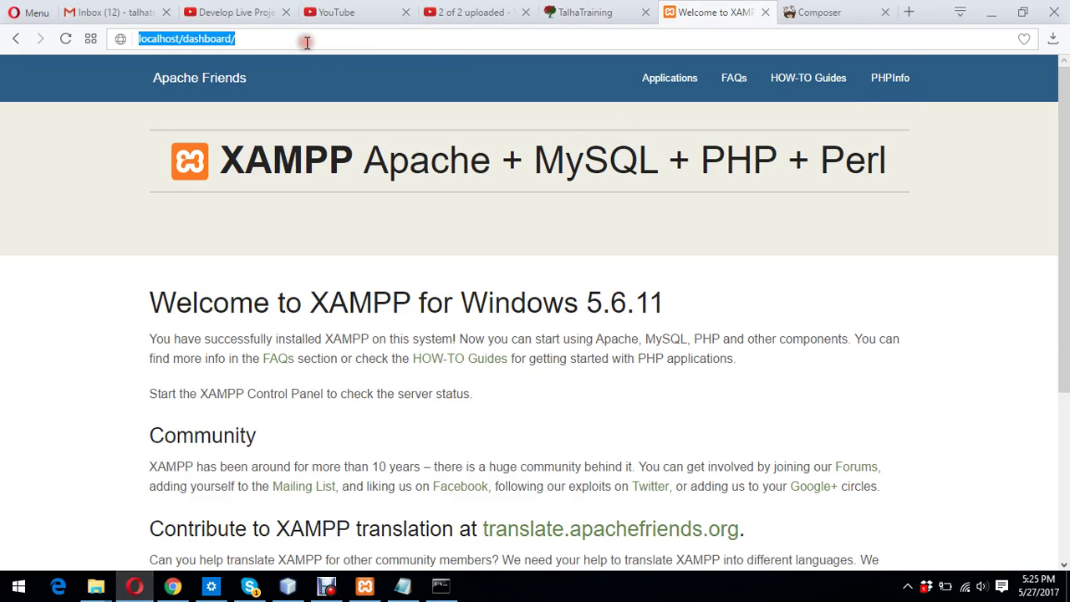
key(BackSpace)
text(lo)
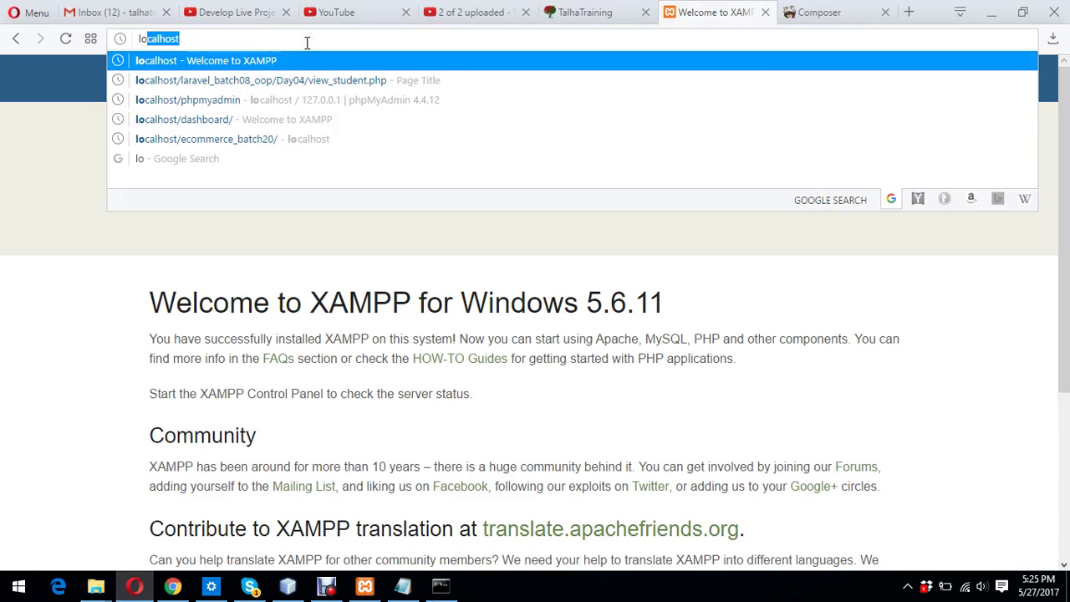
key(Return)
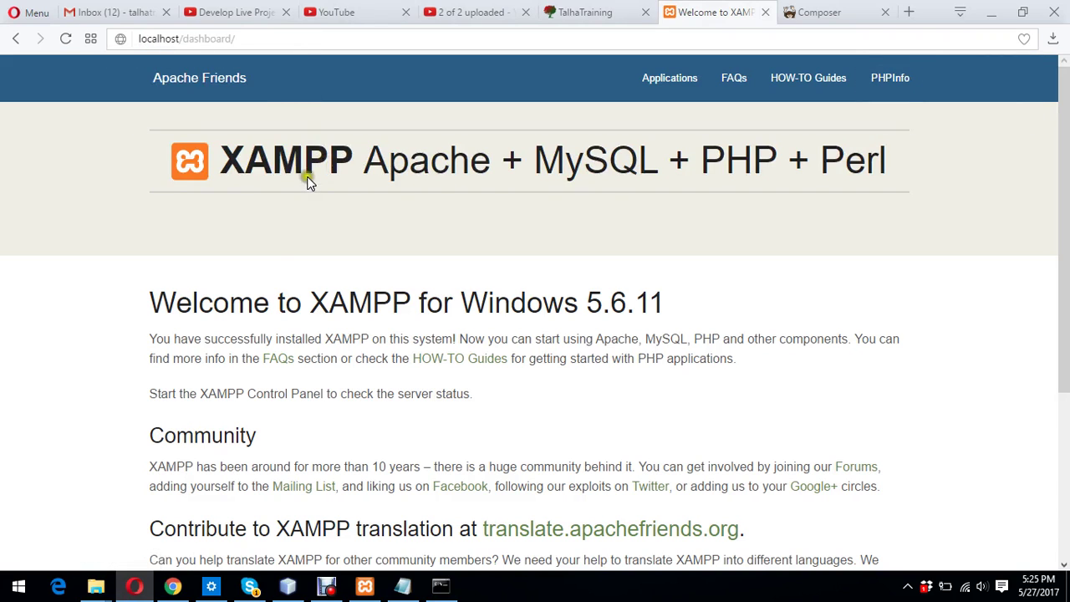
Switch to the htdocs folder in File Explorer and rename index.php as index1.php.
mouse_move(96, 589)
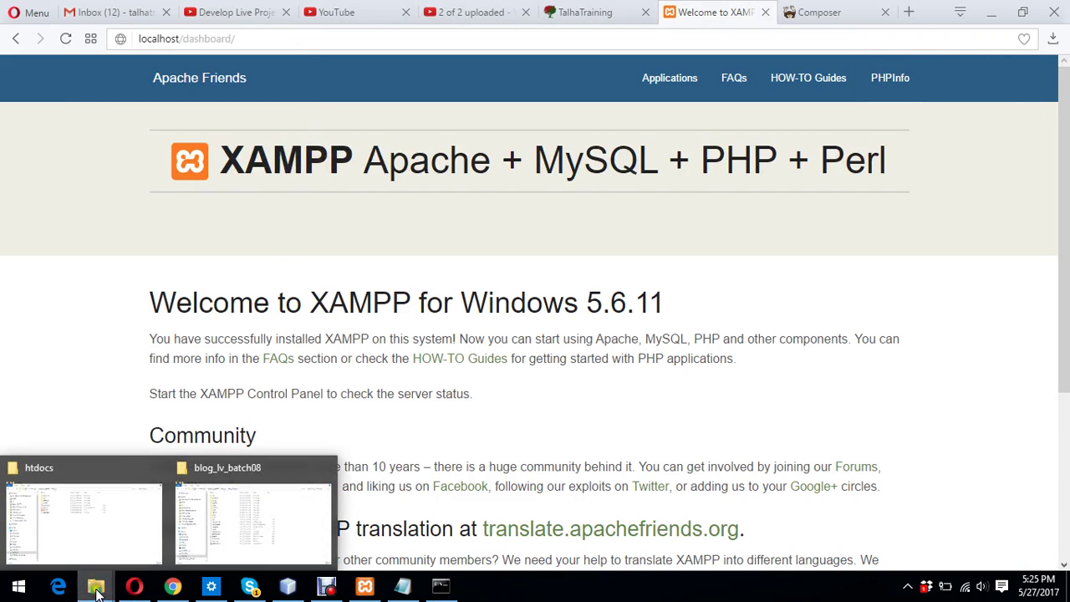
click(151, 535)
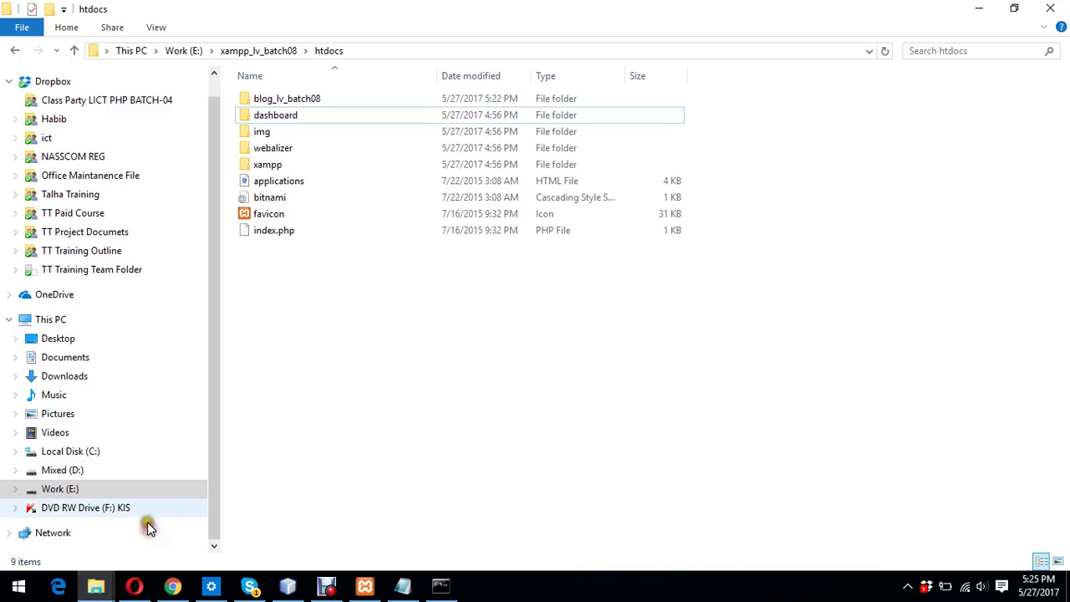
click(269, 232)
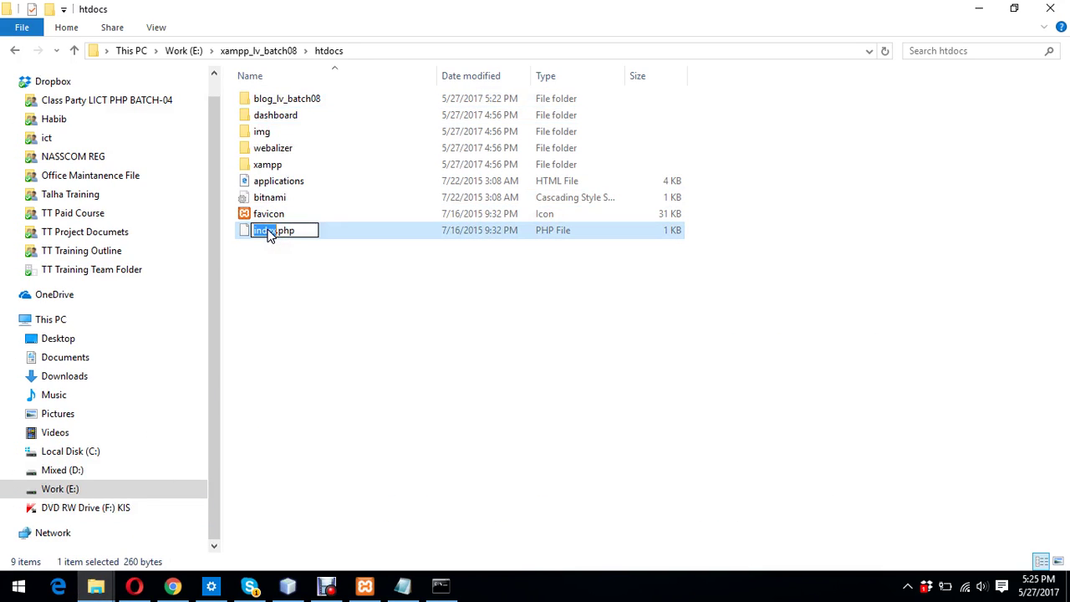
click(276, 231)
text(1)
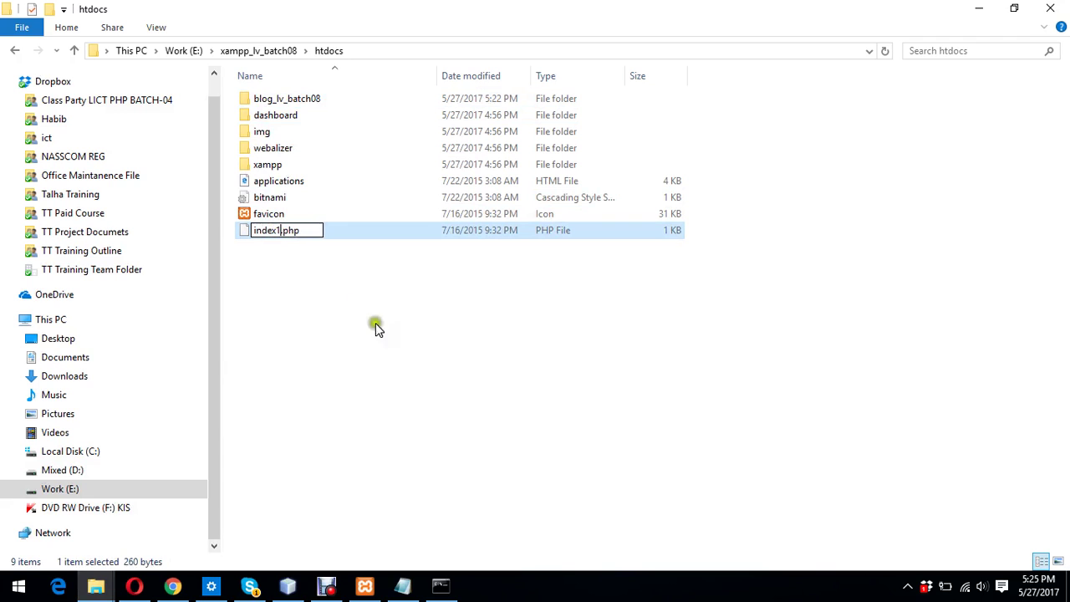
click(393, 367)
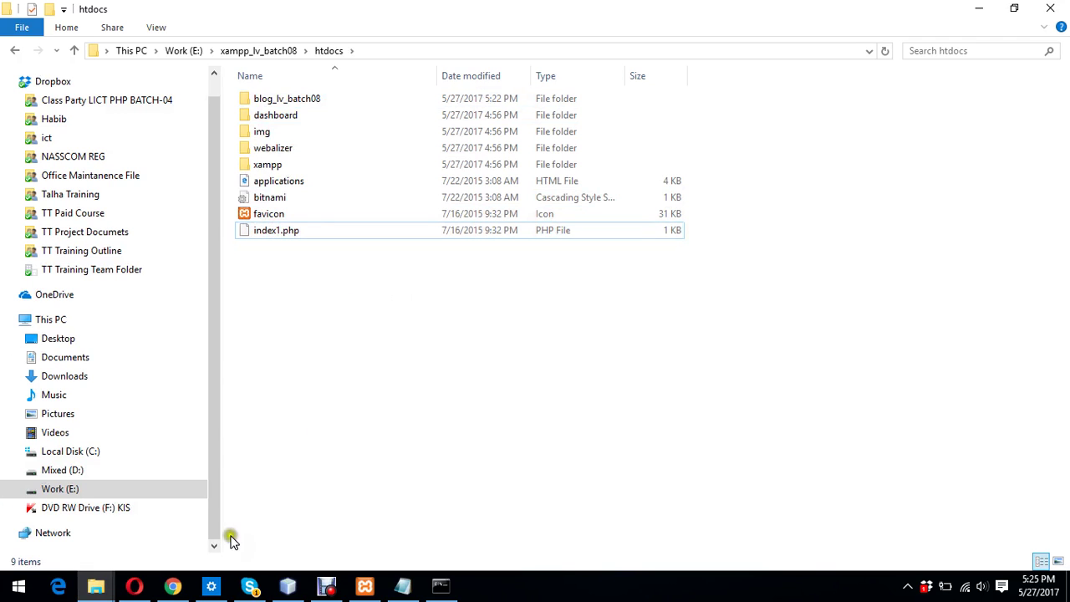
Switch to Opera, load the localhost root listing and open the public folder inside blog_lv_batch08.
click(137, 590)
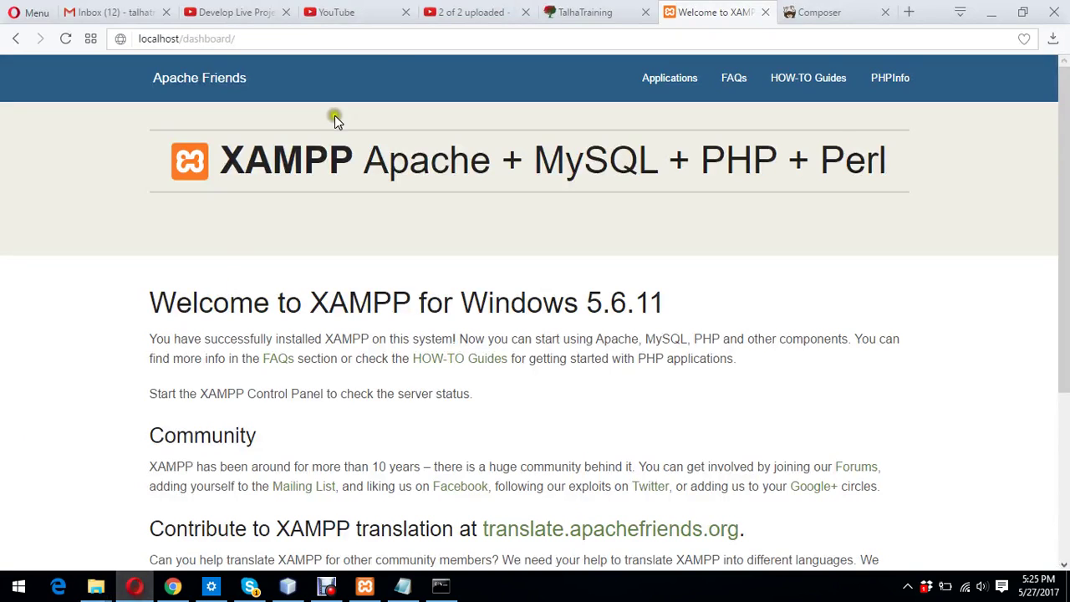
click(336, 41)
click(338, 42)
key(BackSpace)
key(BackSpace)
key(BackSpace)
key(BackSpace)
key(BackSpace)
key(BackSpace)
key(BackSpace)
key(BackSpace)
key(BackSpace)
key(BackSpace)
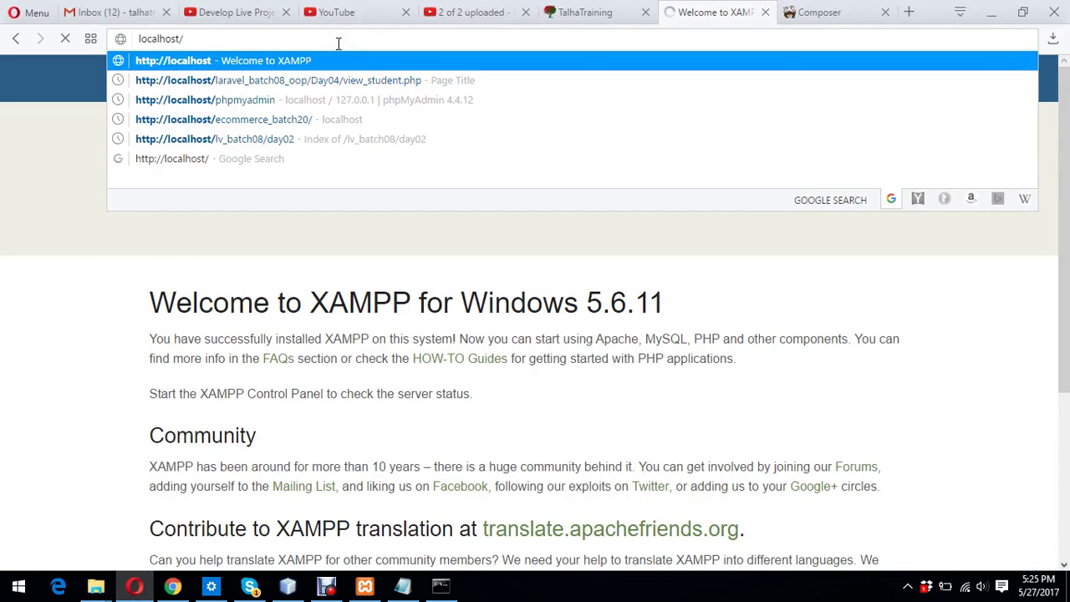
key(Return)
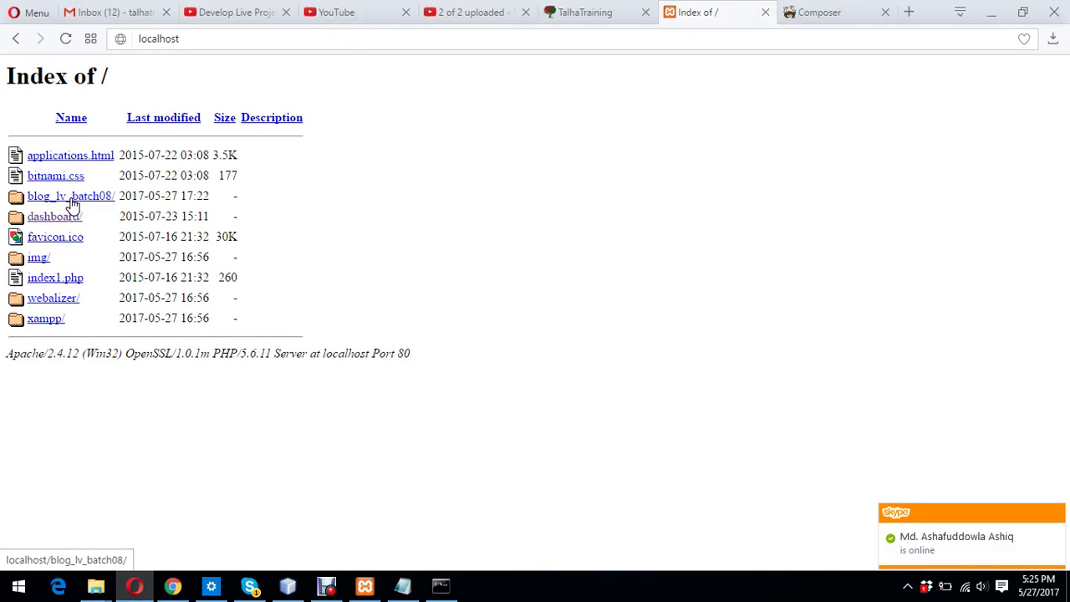
click(71, 199)
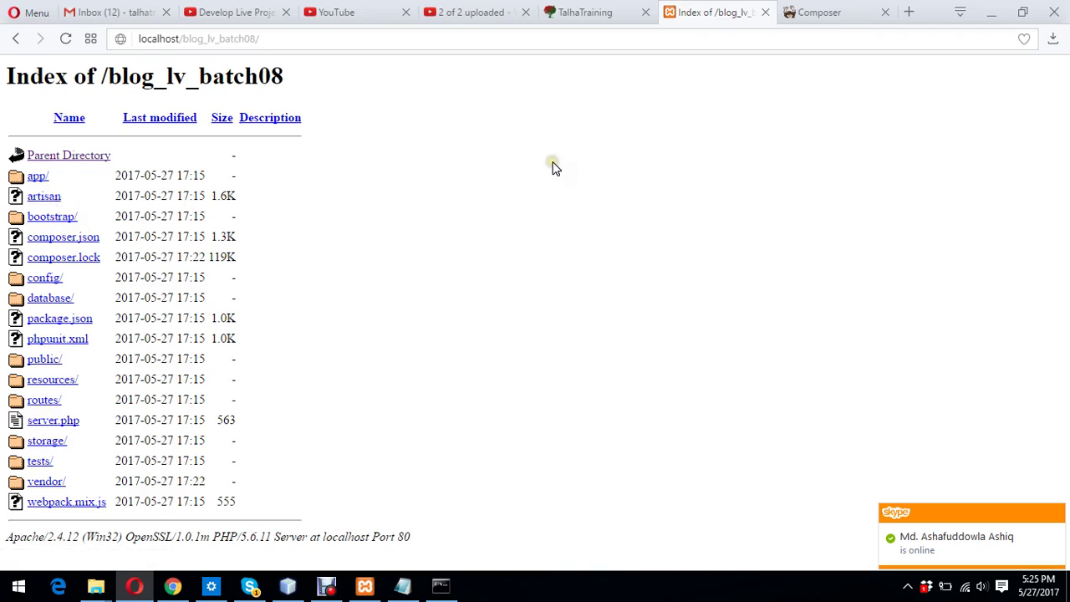
click(37, 362)
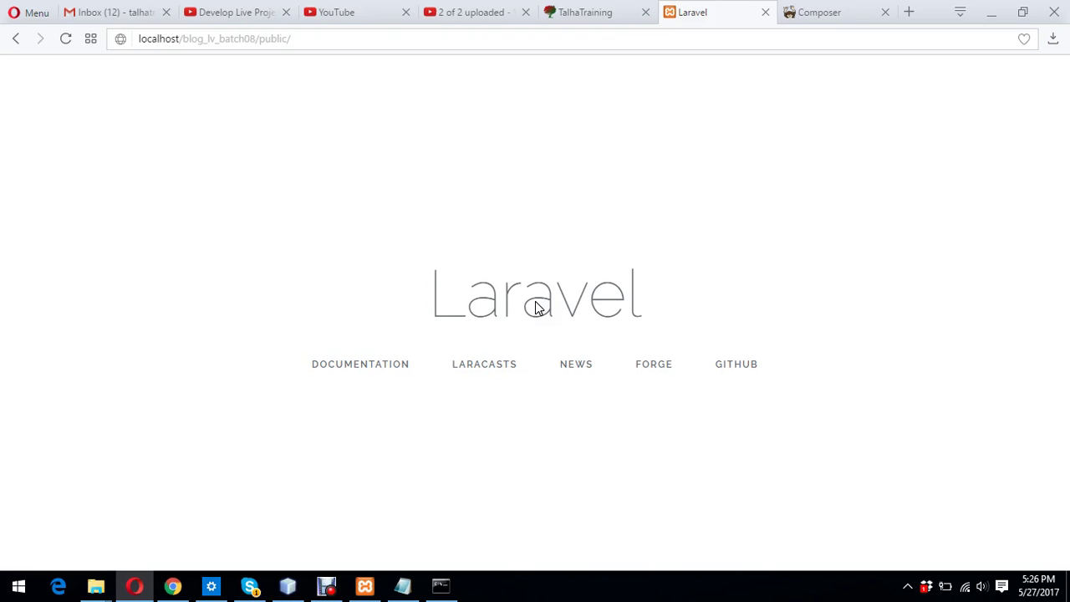
click(328, 587)
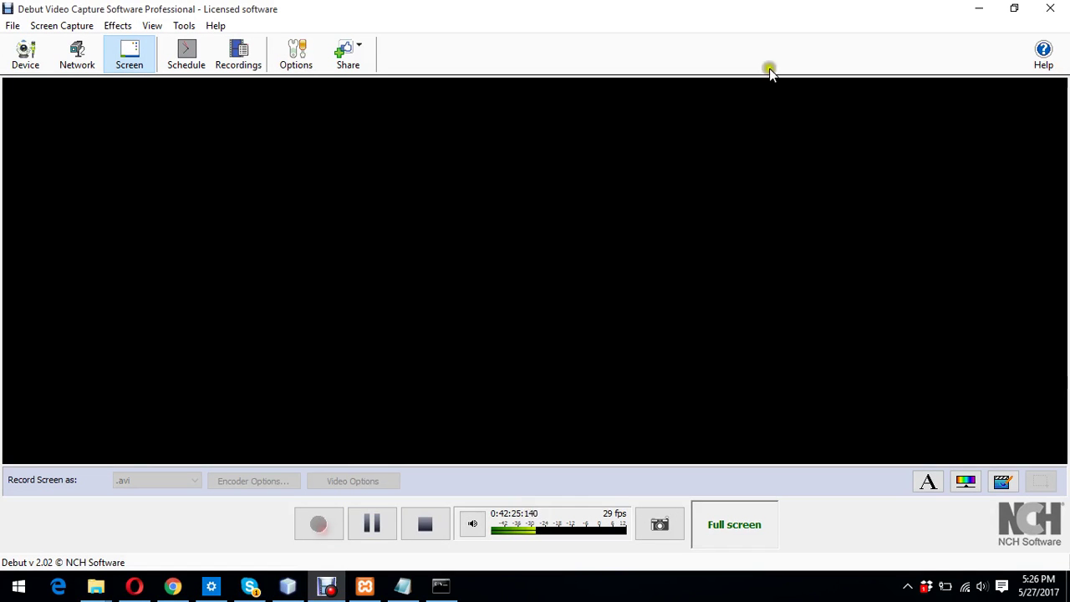
click(985, 7)
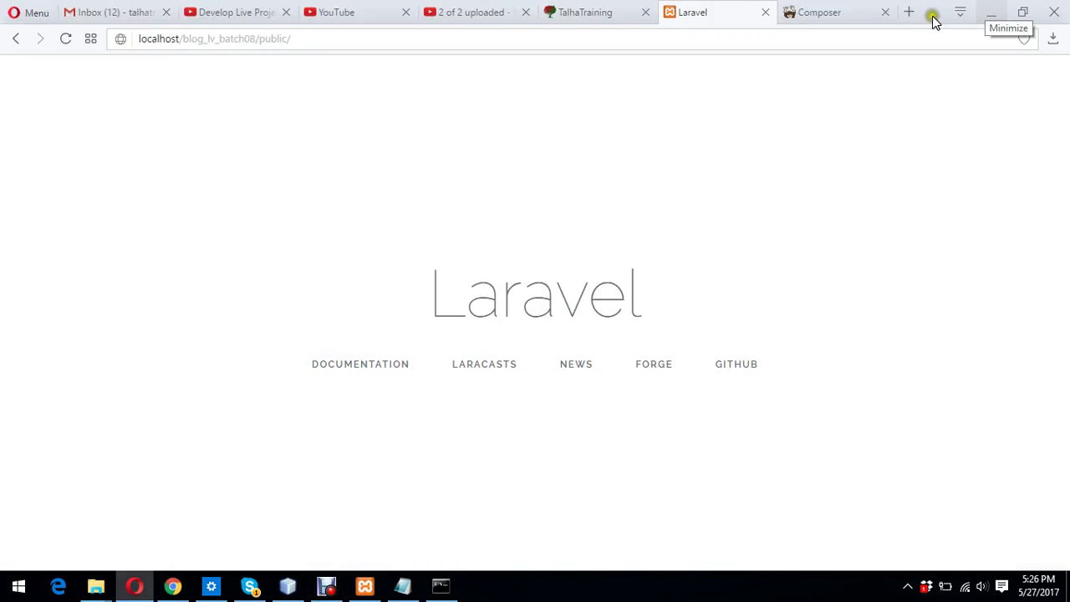
Go back to the localhost root by shortening the address and reopen the public folder of blog_lv_batch08.
click(323, 40)
click(323, 40)
key(BackSpace)
key(BackSpace)
key(BackSpace)
key(BackSpace)
key(BackSpace)
key(BackSpace)
key(BackSpace)
key(BackSpace)
key(BackSpace)
key(BackSpace)
key(BackSpace)
key(BackSpace)
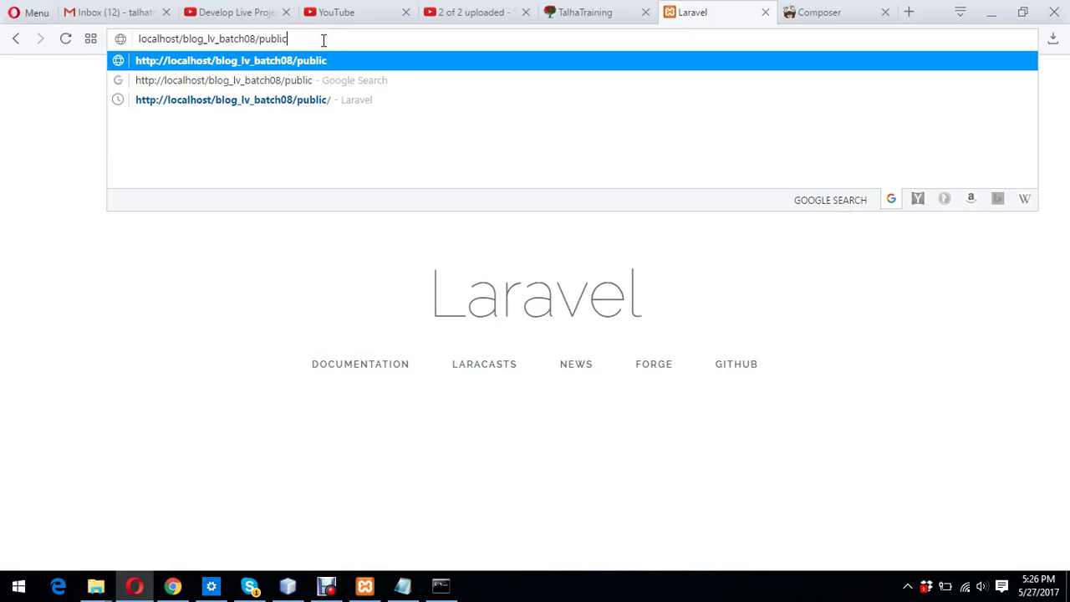
key(BackSpace)
key(BackSpace)
key(BackSpace)
key(BackSpace)
key(BackSpace)
key(BackSpace)
key(BackSpace)
key(BackSpace)
key(BackSpace)
key(BackSpace)
key(BackSpace)
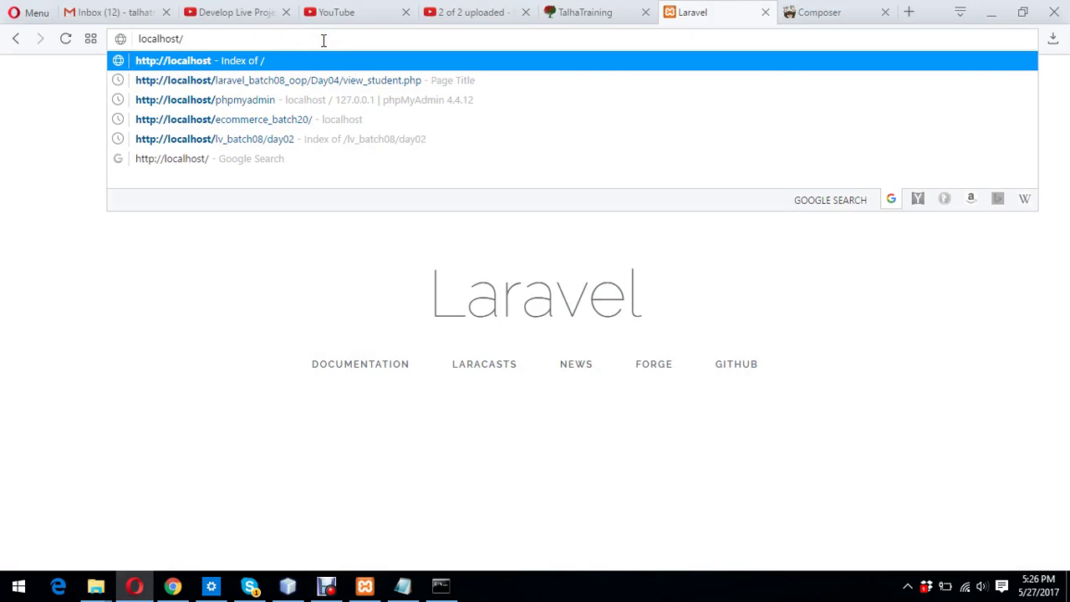
key(Return)
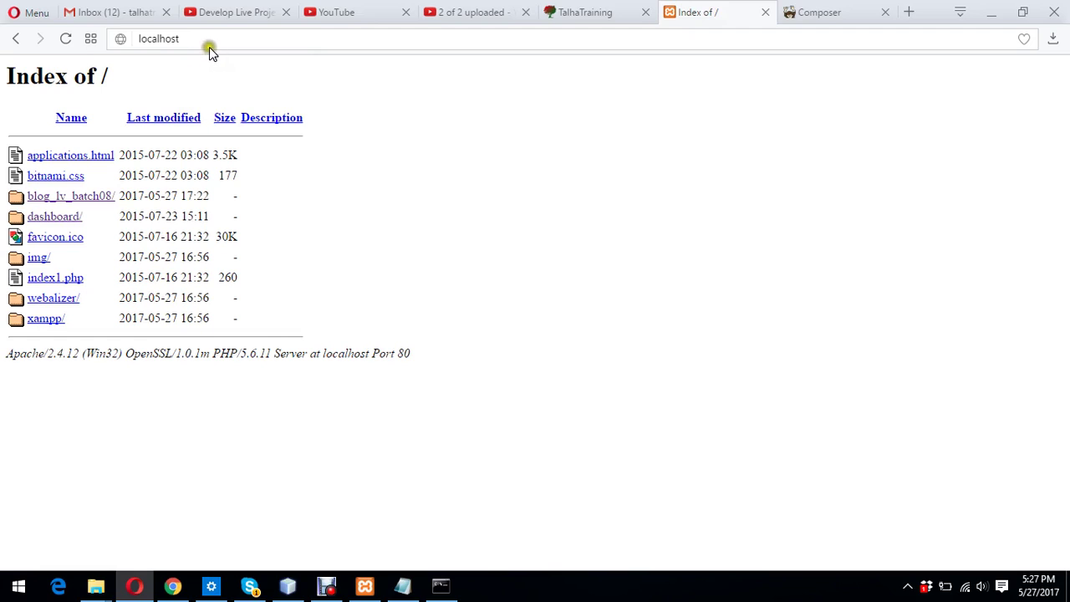
click(95, 197)
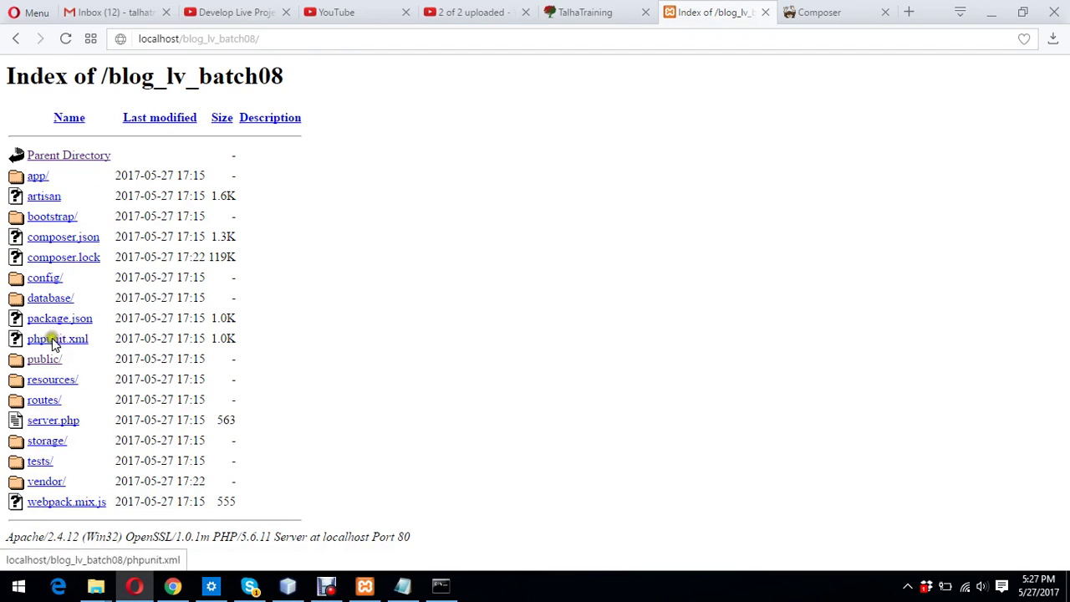
click(43, 360)
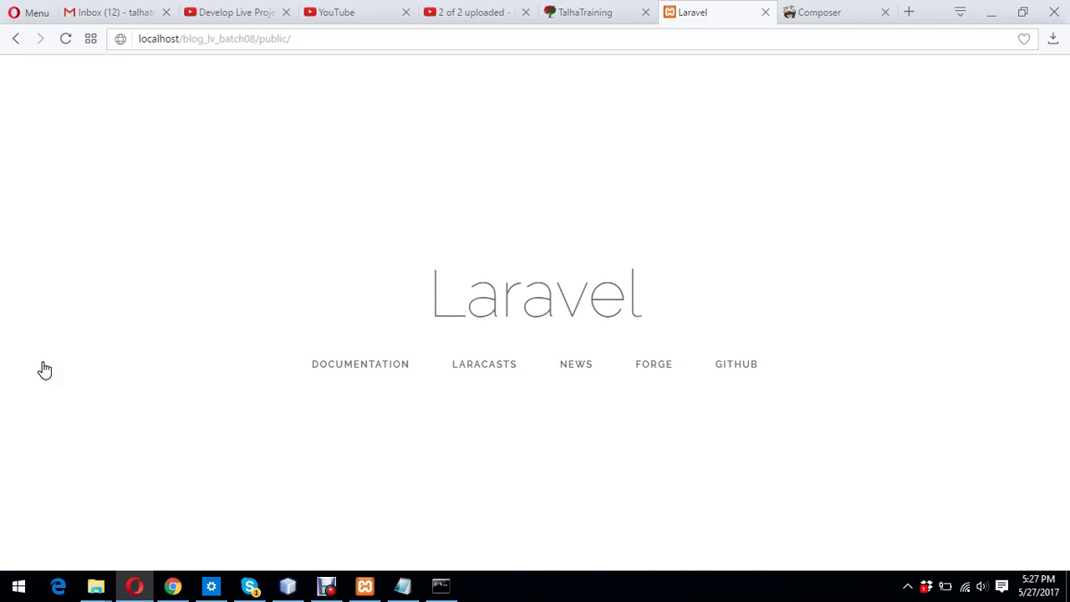
Return to Opera and bring up the open Laravel welcome page.
click(325, 585)
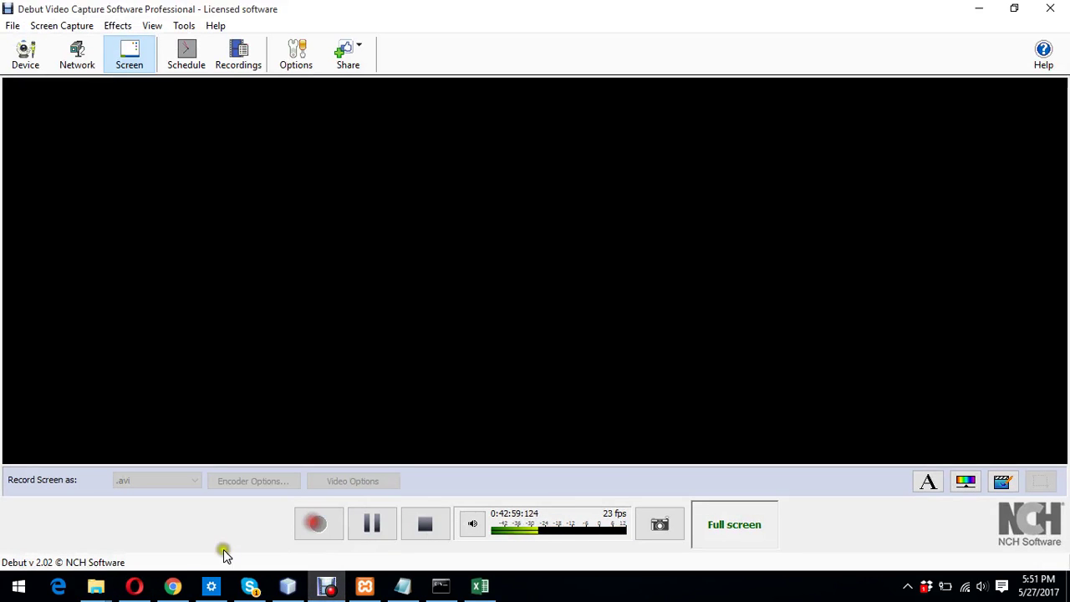
click(134, 585)
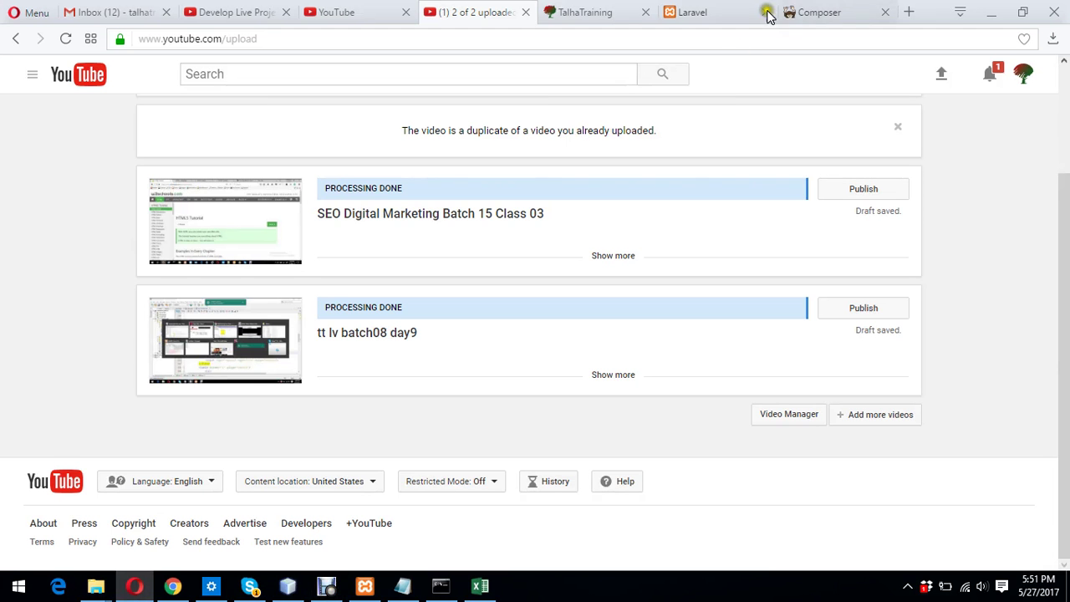
click(711, 10)
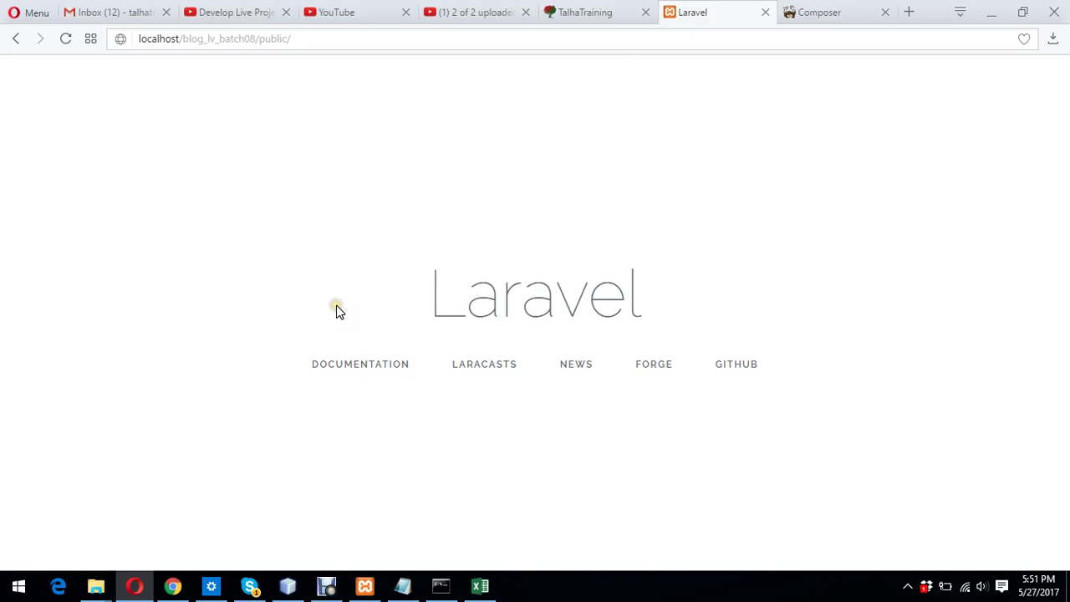
Switch to NetBeans IDE and collapse the laravel_batch08_oop and ecommerce_batch20 projects in the project tree.
click(288, 585)
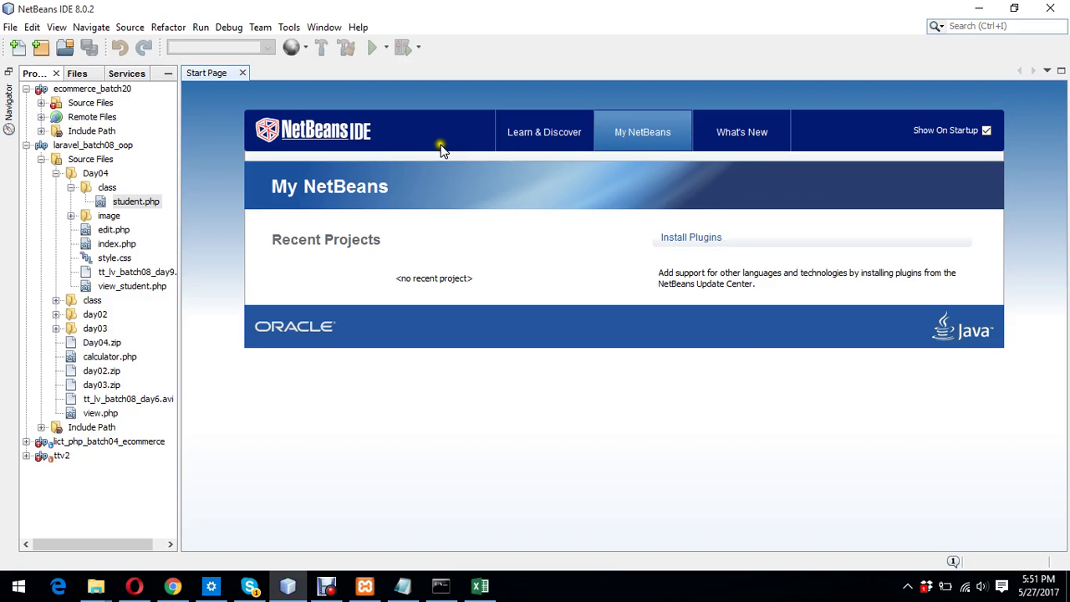
click(26, 145)
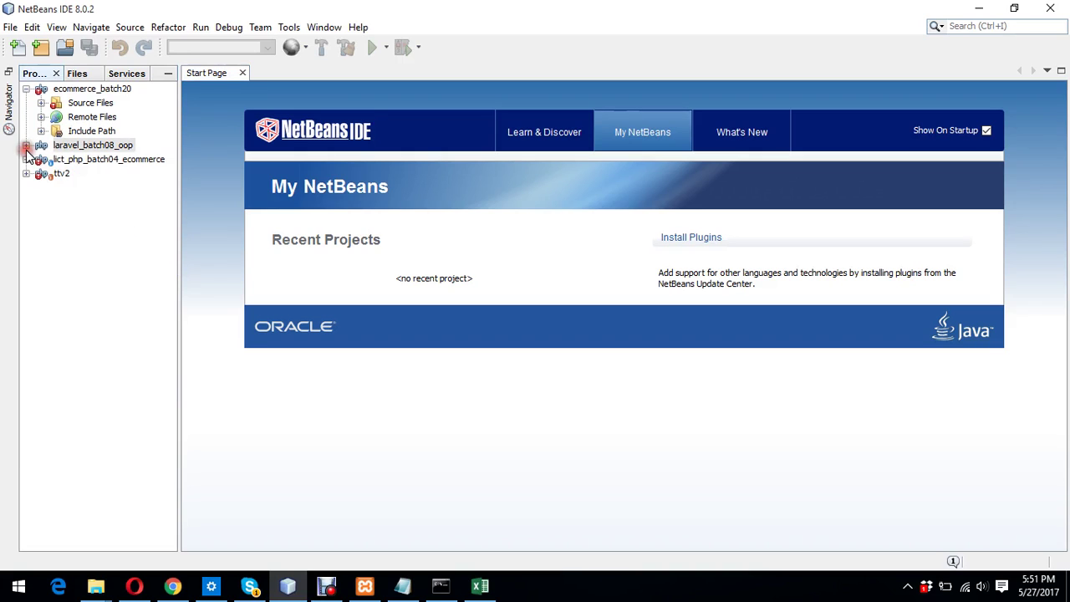
click(26, 89)
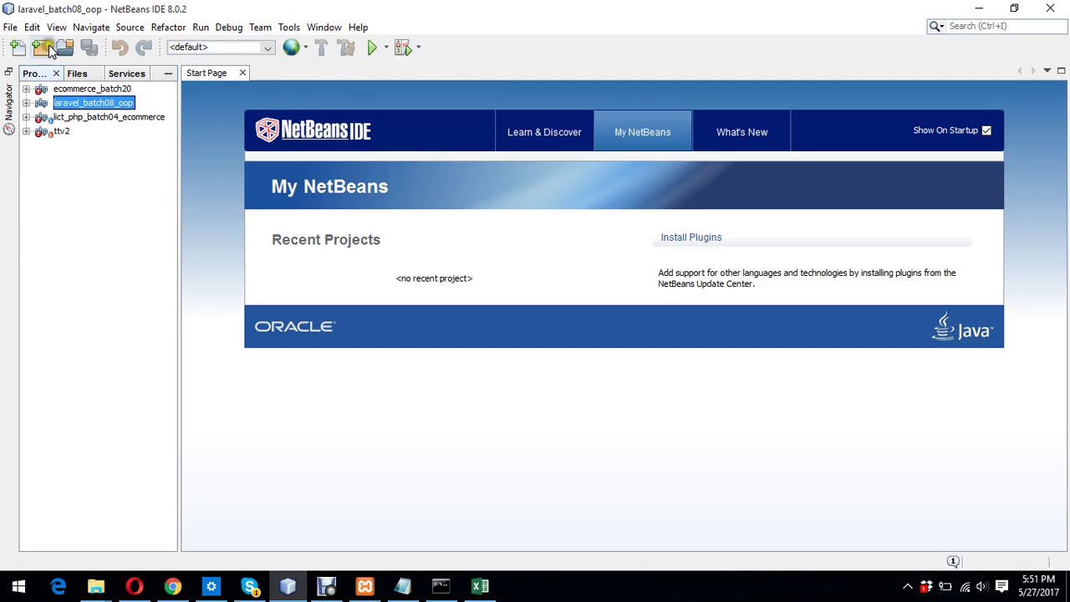
Start a new project of type PHP Application and proceed to its name and location settings.
key(ctrl+shift+n)
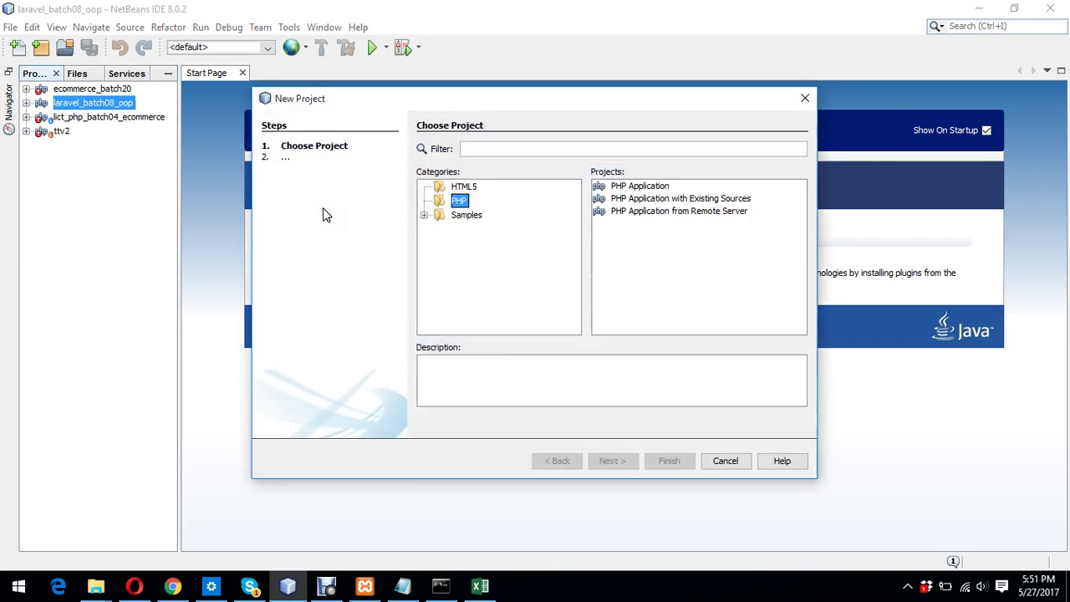
click(679, 187)
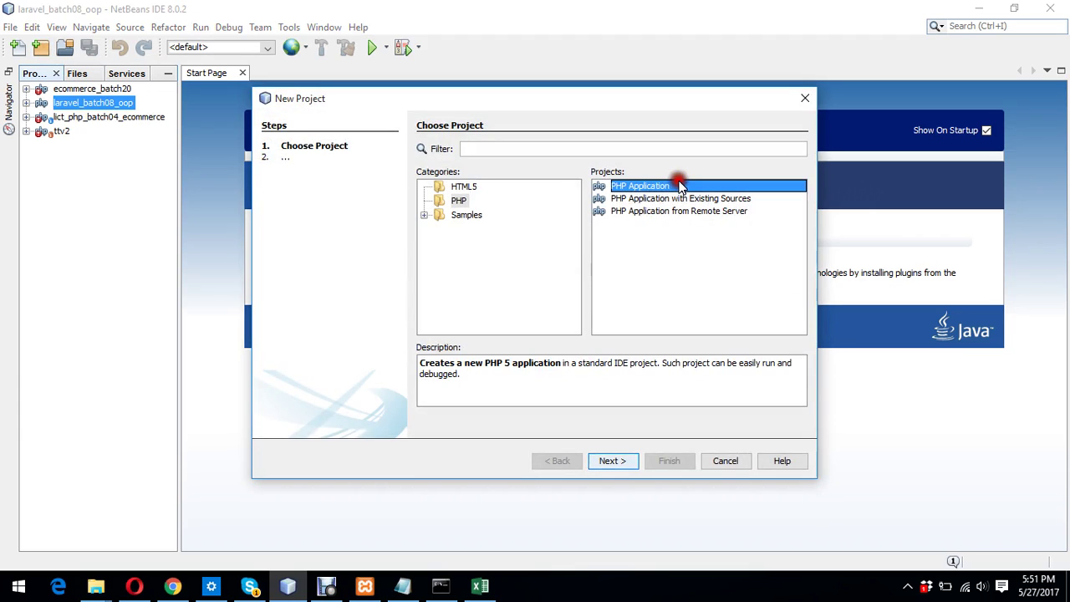
click(610, 465)
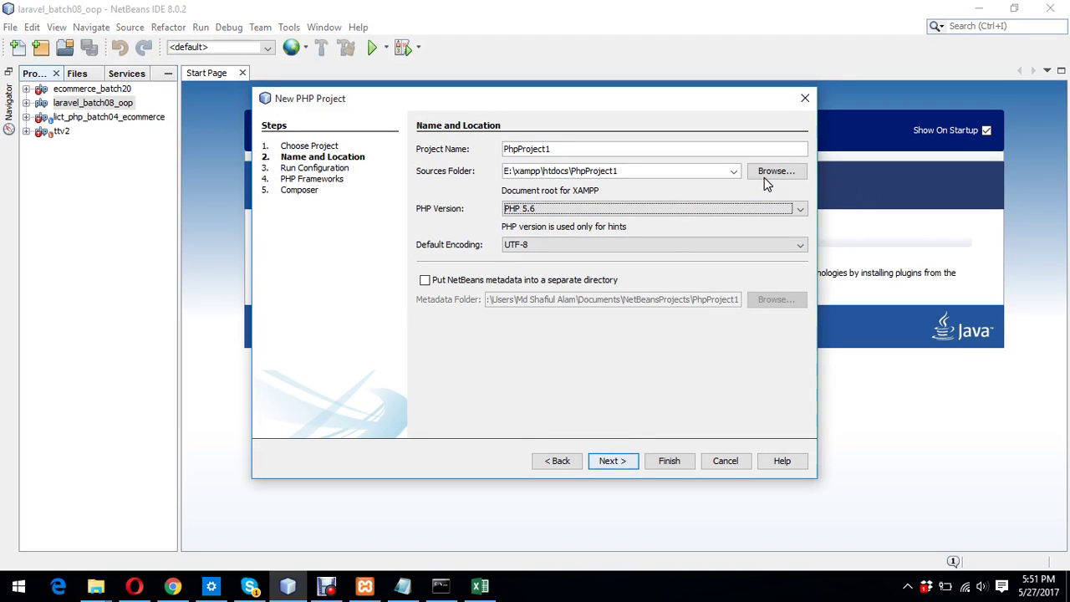
Set the project's sources folder to blog_lv_batch08 inside E:\xampp_lv_batch08\htdocs.
click(771, 172)
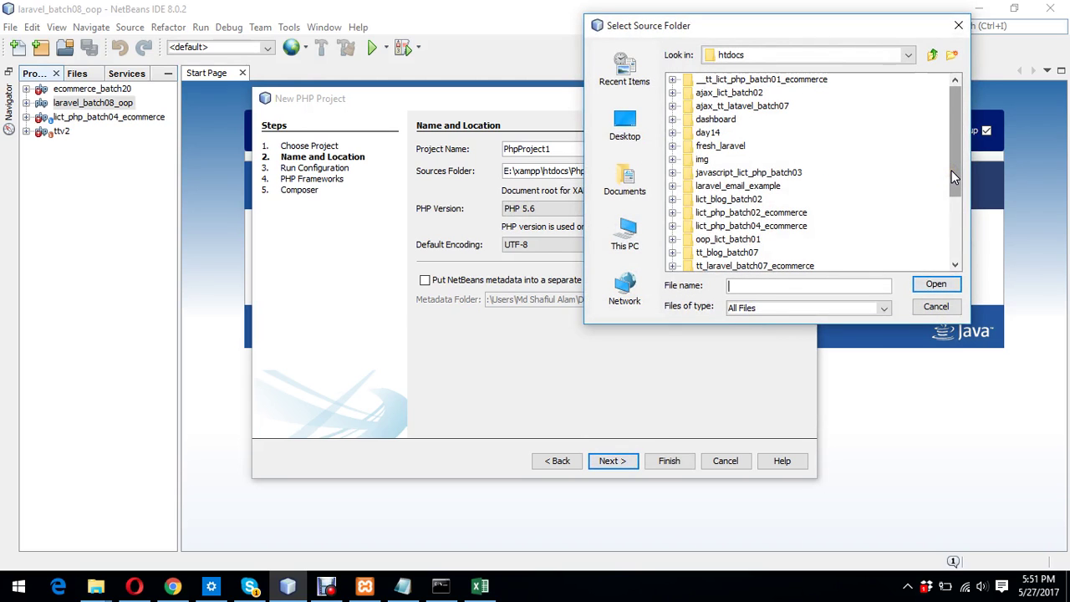
click(623, 239)
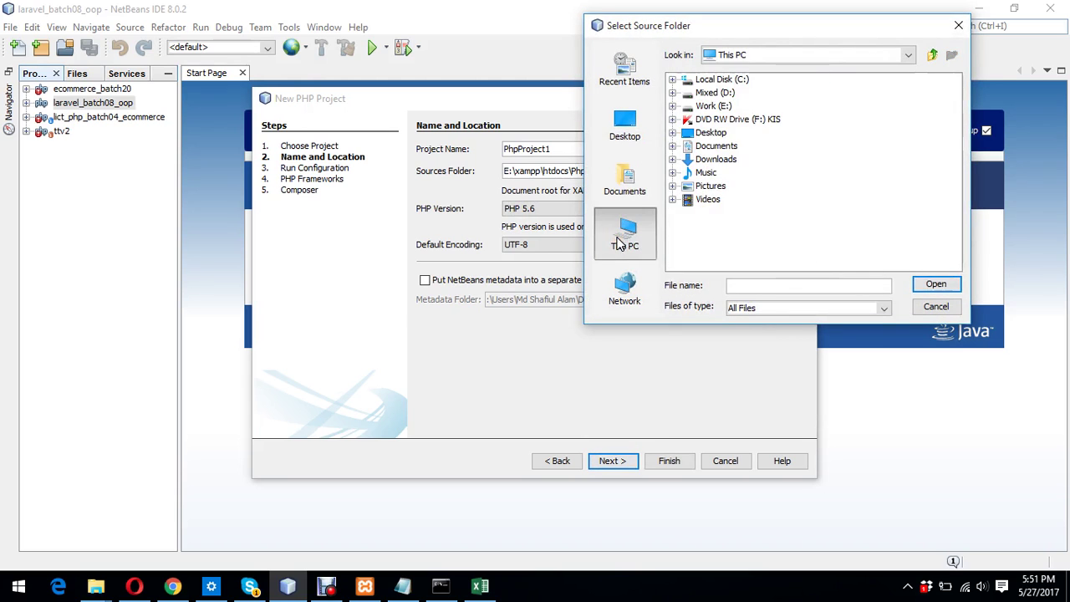
click(673, 106)
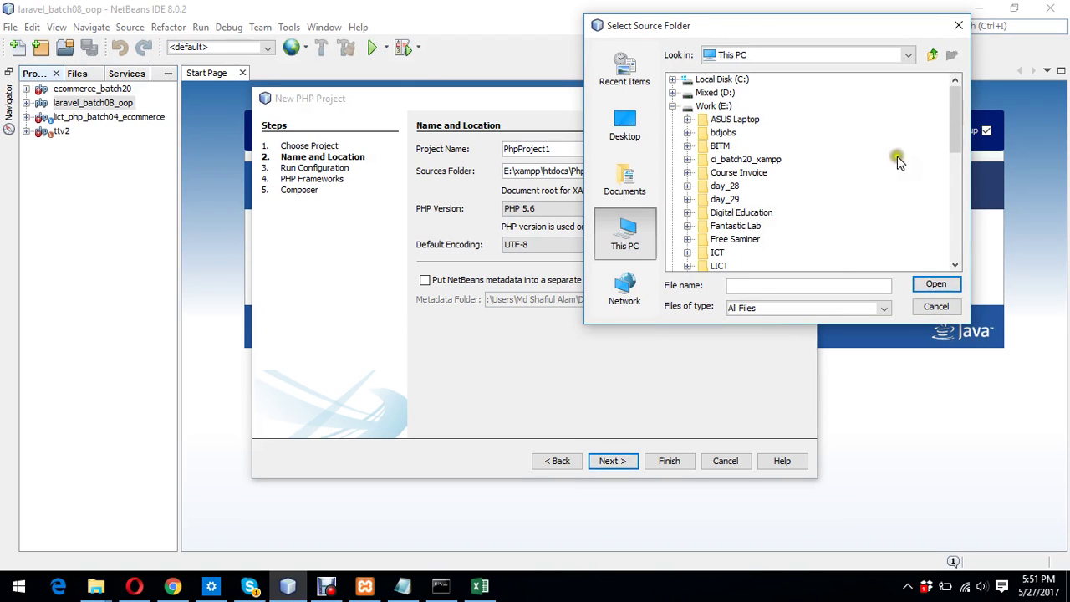
drag(950, 130, 955, 229)
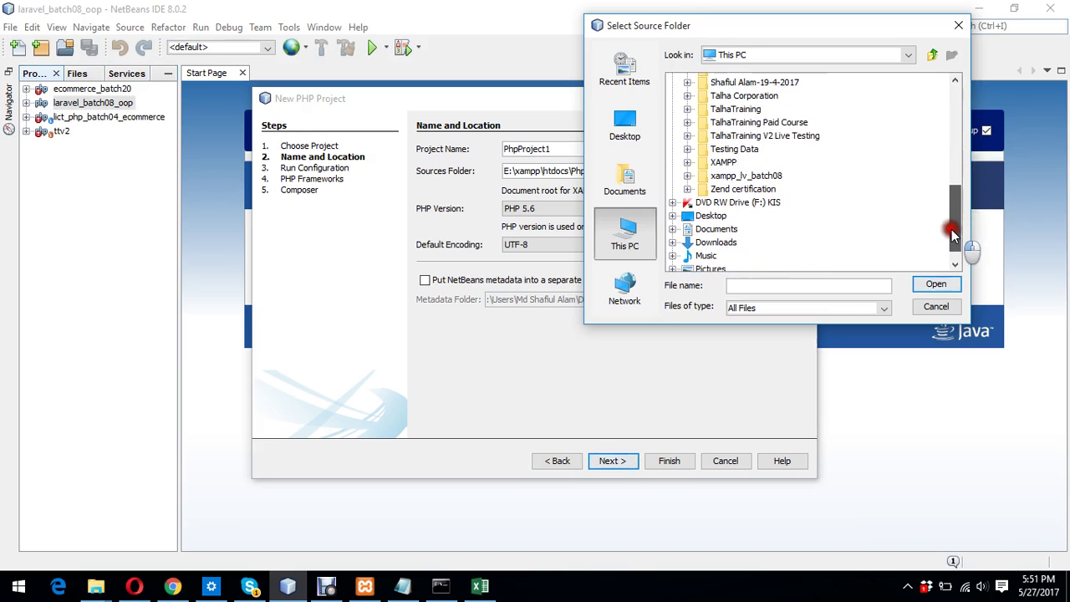
click(688, 170)
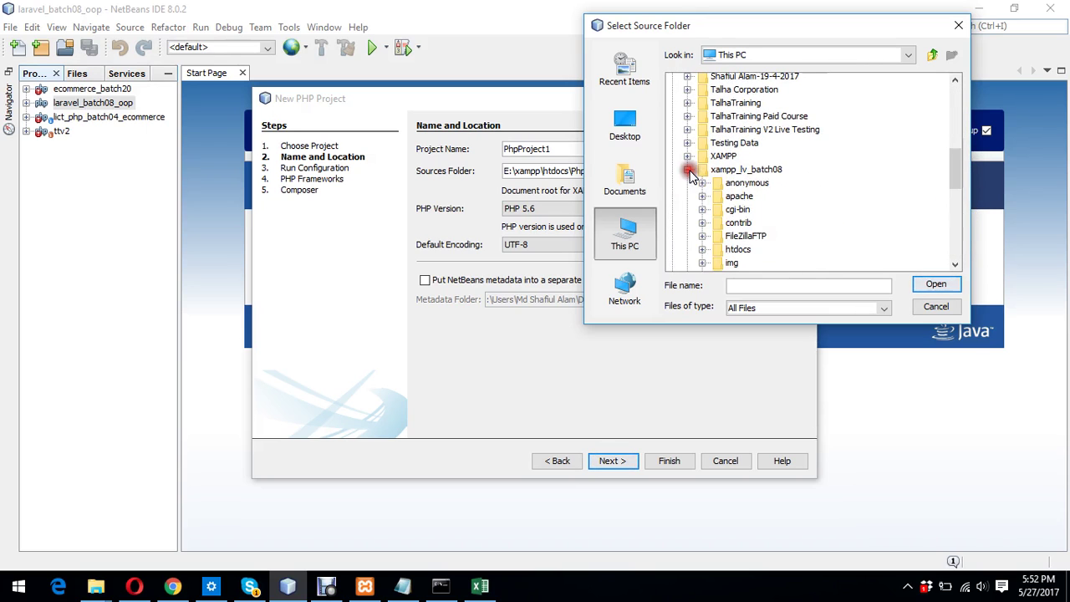
click(703, 250)
click(778, 262)
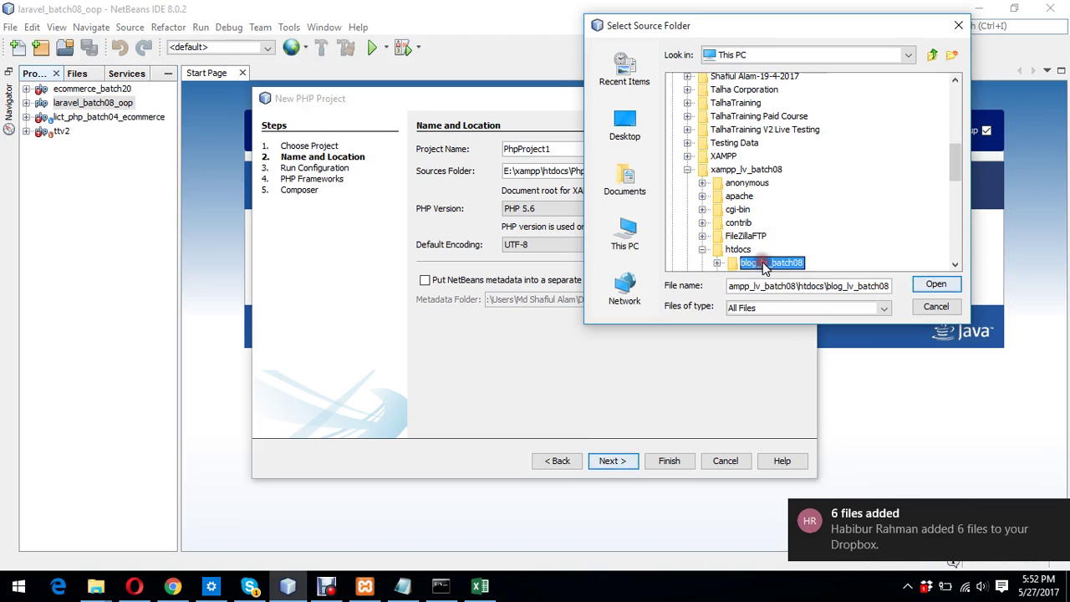
click(934, 285)
Name the project blog_lv_batch08 by copying the folder name from the sources path, and finish creating the project.
click(710, 173)
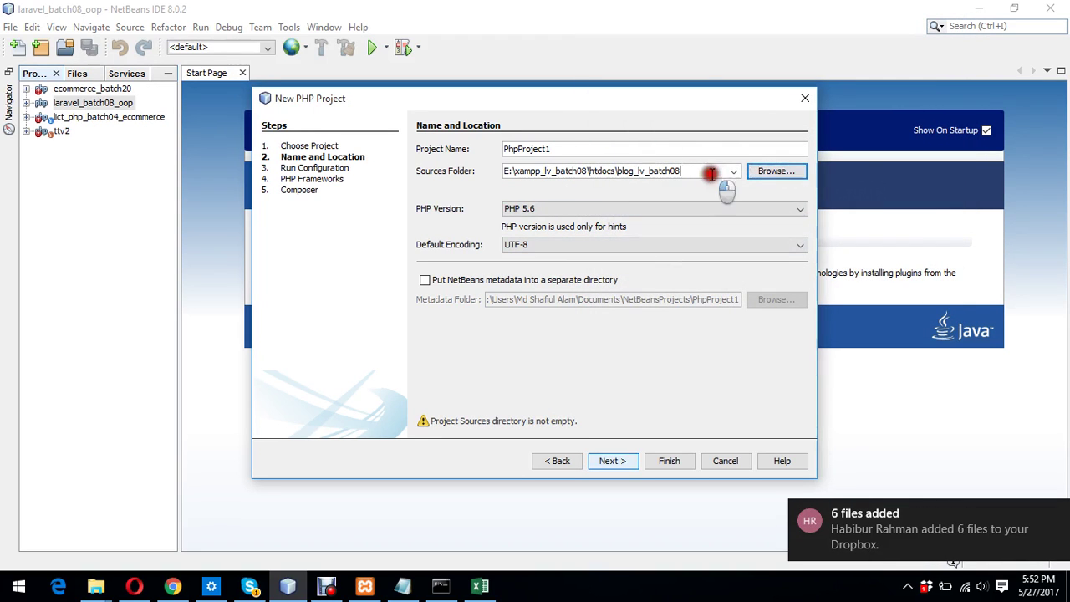
key(shift+Left)
key(shift+Left)
key(shift+Left)
key(shift+Left)
key(shift+Left)
key(shift+Left)
key(shift+Left)
key(shift+Left)
key(shift+Left)
key(shift+Left)
key(shift+Left)
key(shift+Left)
key(shift+Left)
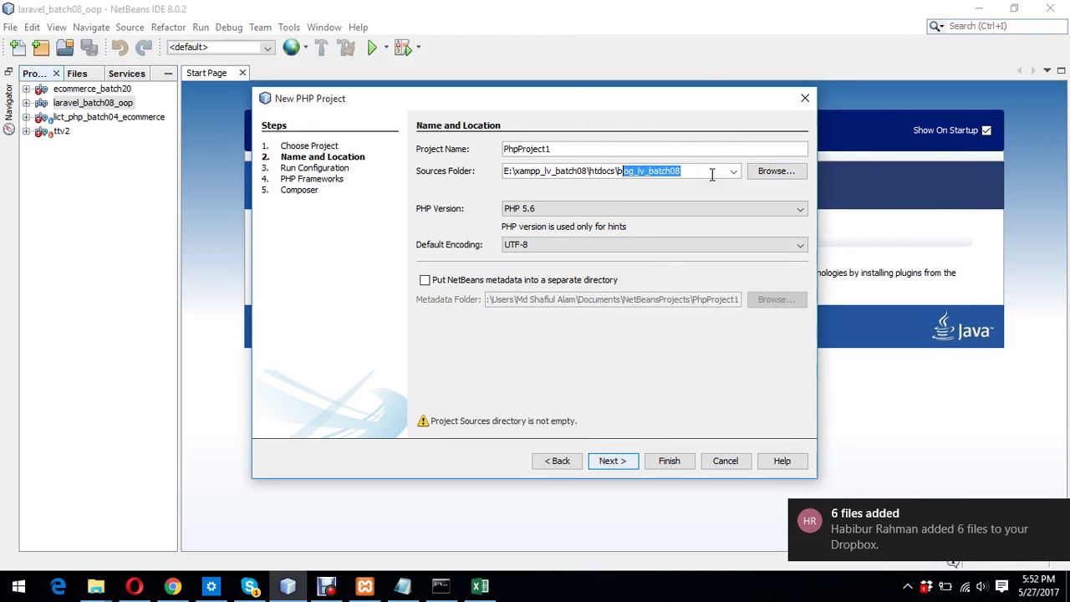
key(shift+Left)
key(shift+Left)
key(ctrl+c)
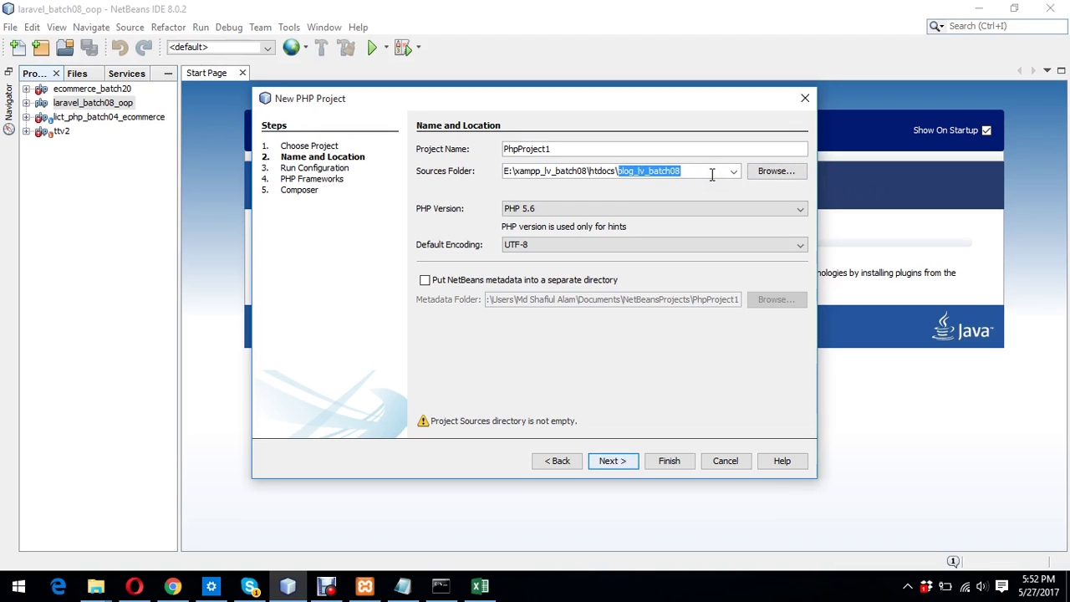
click(704, 147)
key(BackSpace)
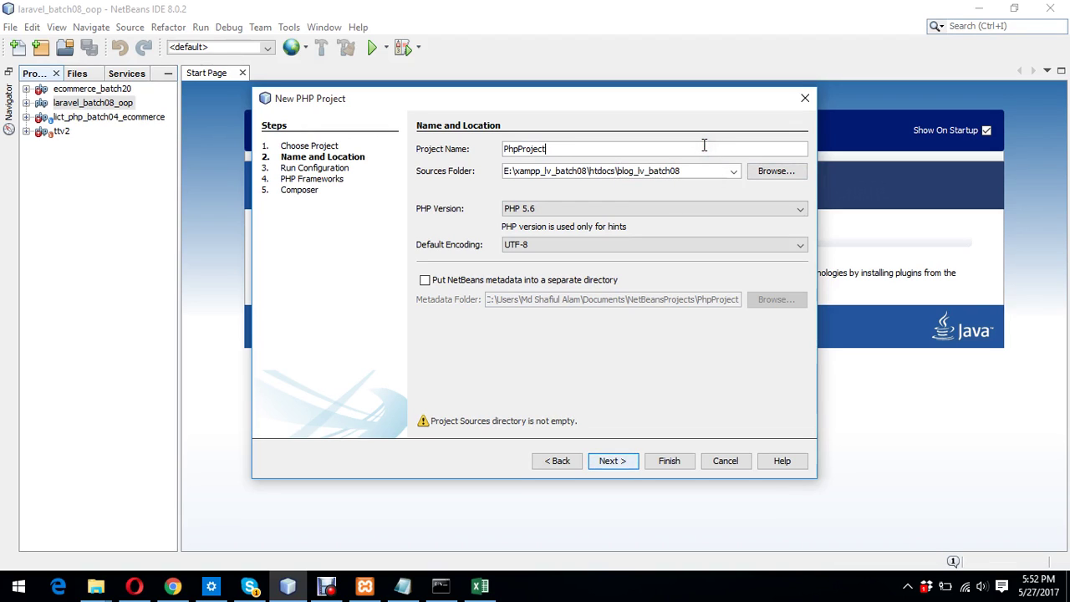
key(BackSpace)
key(BackSpace)
key(BackSpace)
key(BackSpace)
key(BackSpace)
key(BackSpace)
key(BackSpace)
key(BackSpace)
key(BackSpace)
key(BackSpace)
key(ctrl+v)
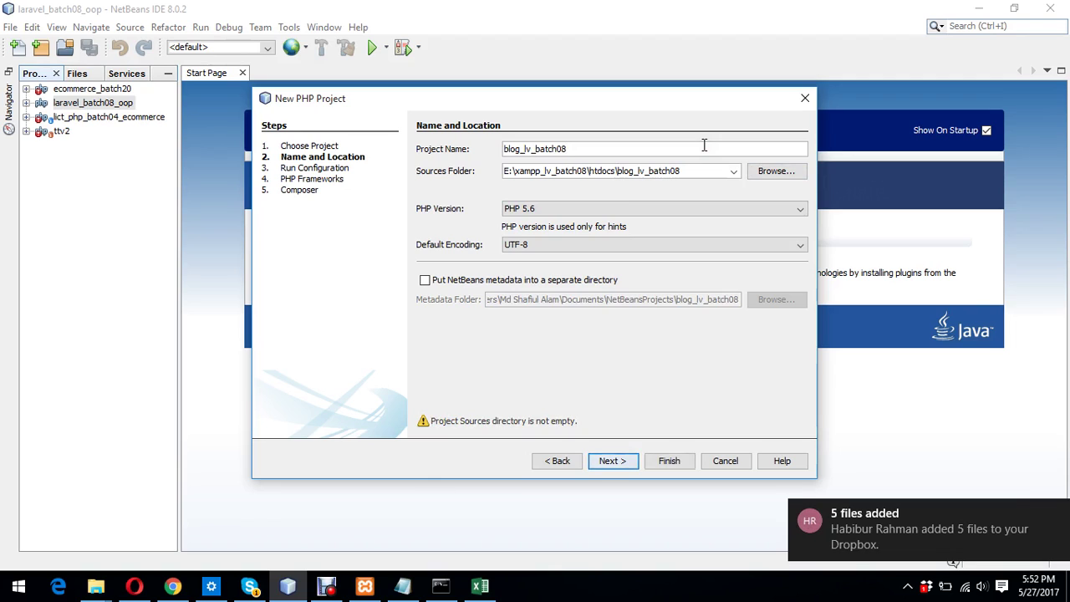
click(679, 461)
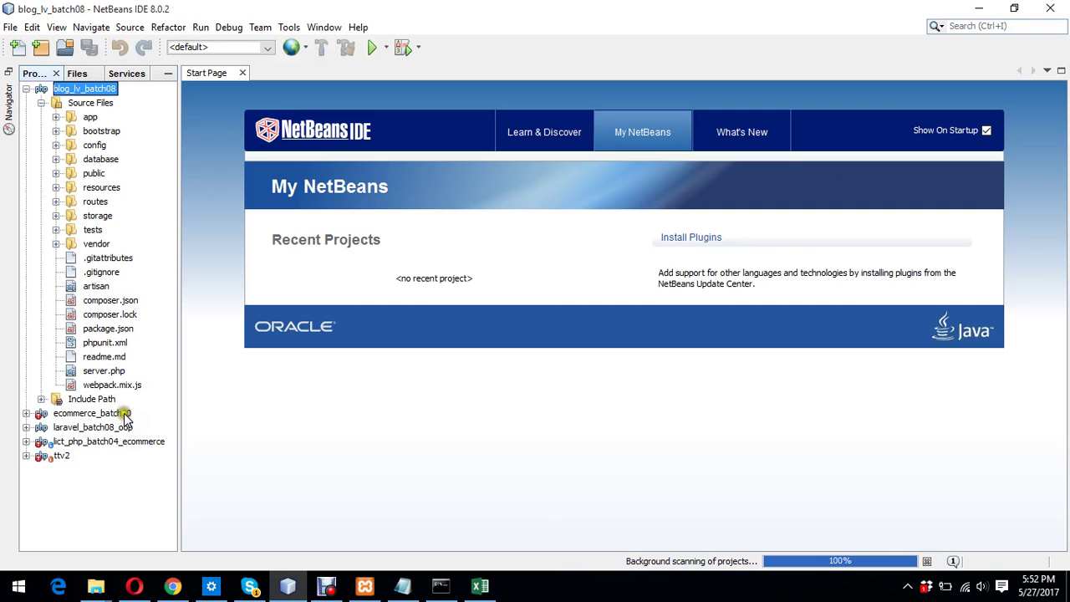
Switch to the File Explorer window showing htdocs, open blog_lv_batch08 and examine the .env and .env.example files in the listing.
click(96, 585)
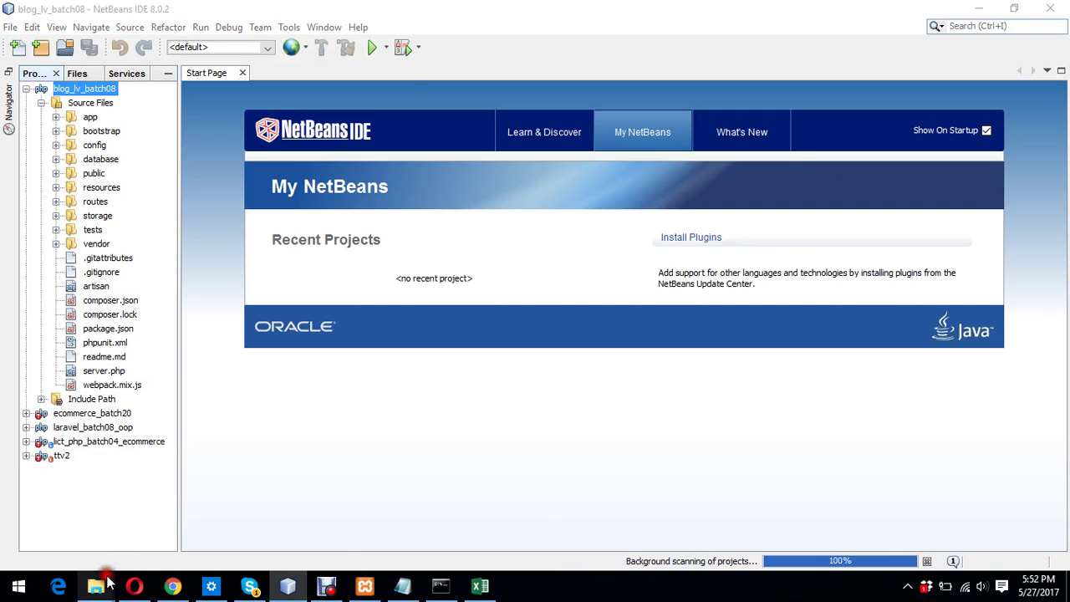
click(107, 511)
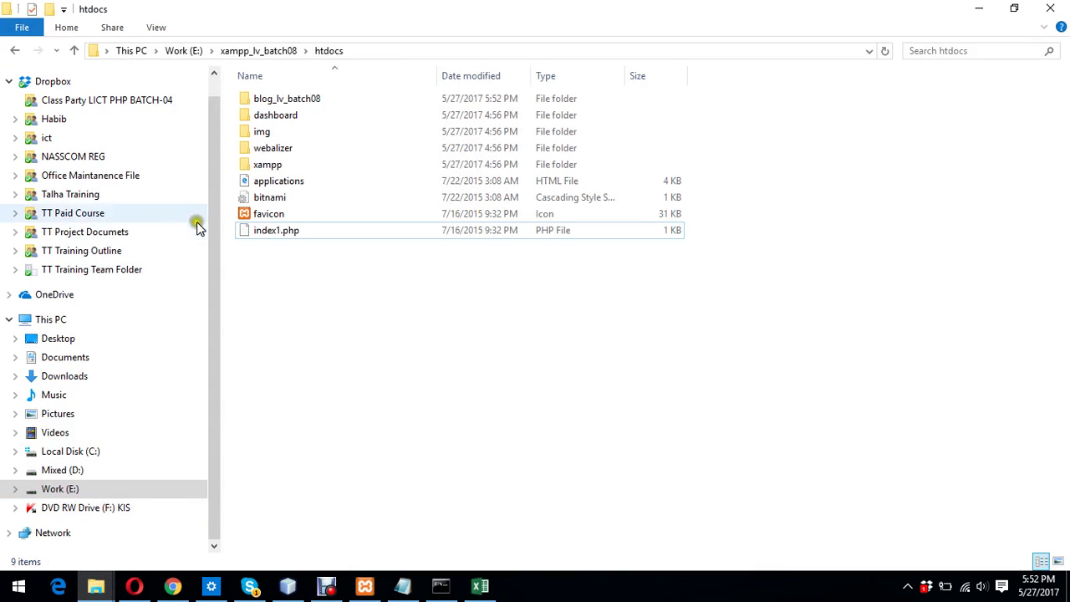
double_click(292, 101)
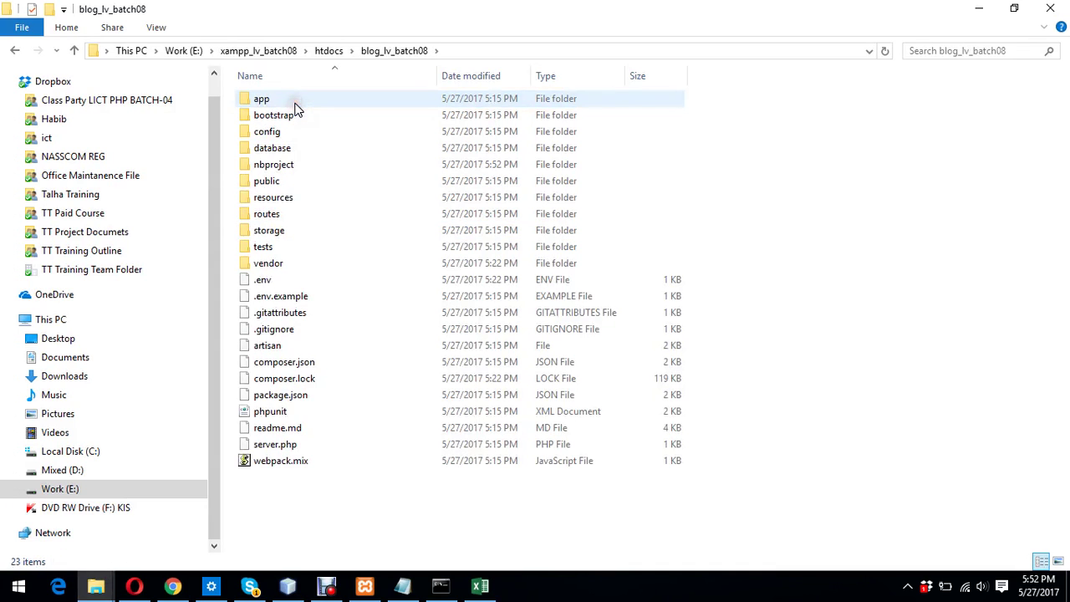
click(279, 279)
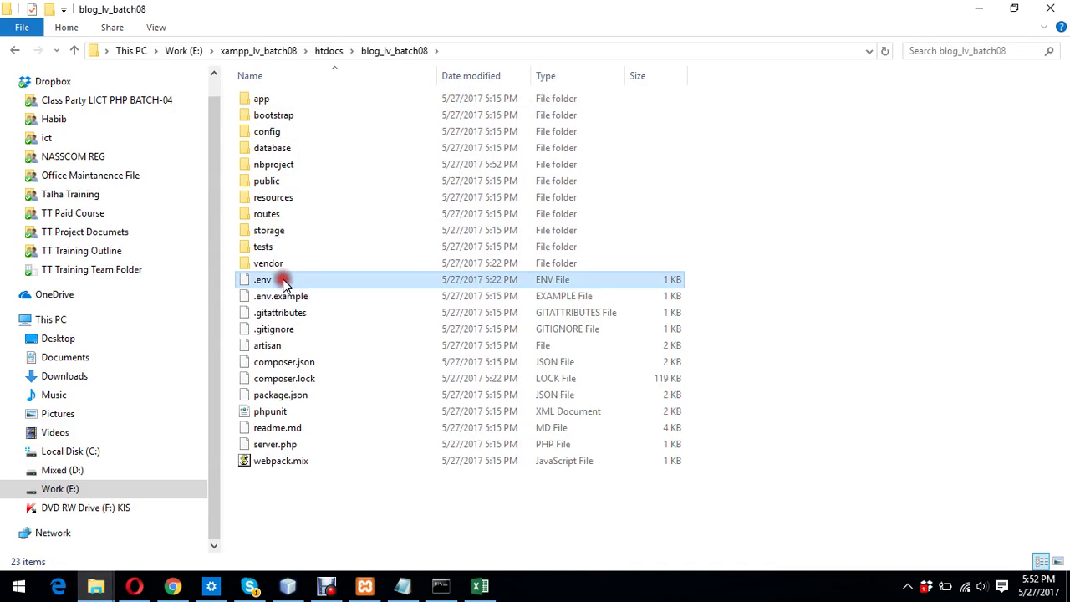
click(292, 299)
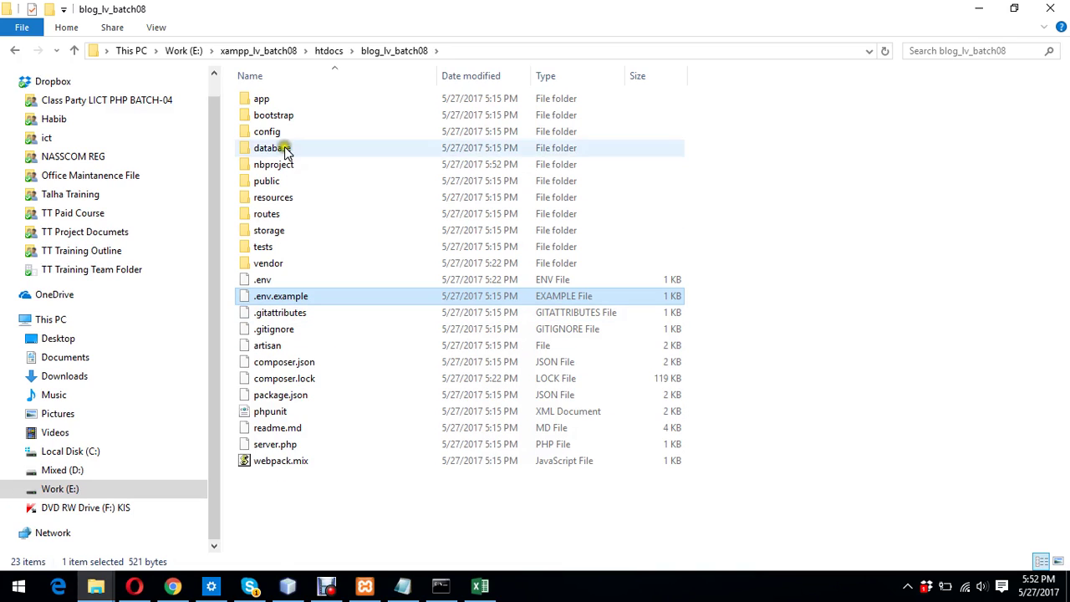
click(950, 299)
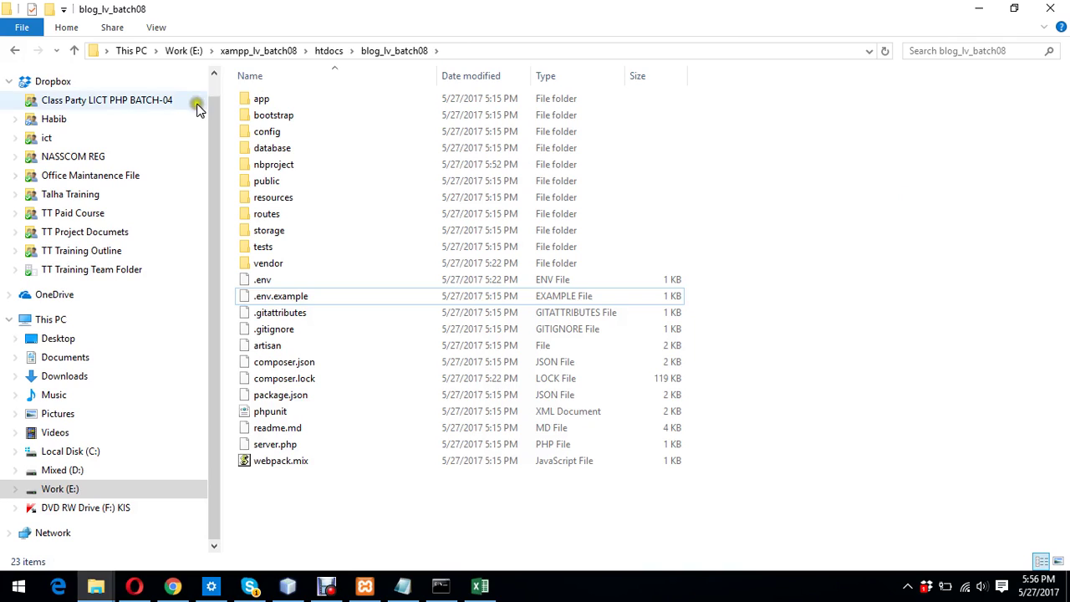
Look inside the app and bootstrap folders of blog_lv_batch08, returning to the project folder after each.
double_click(261, 101)
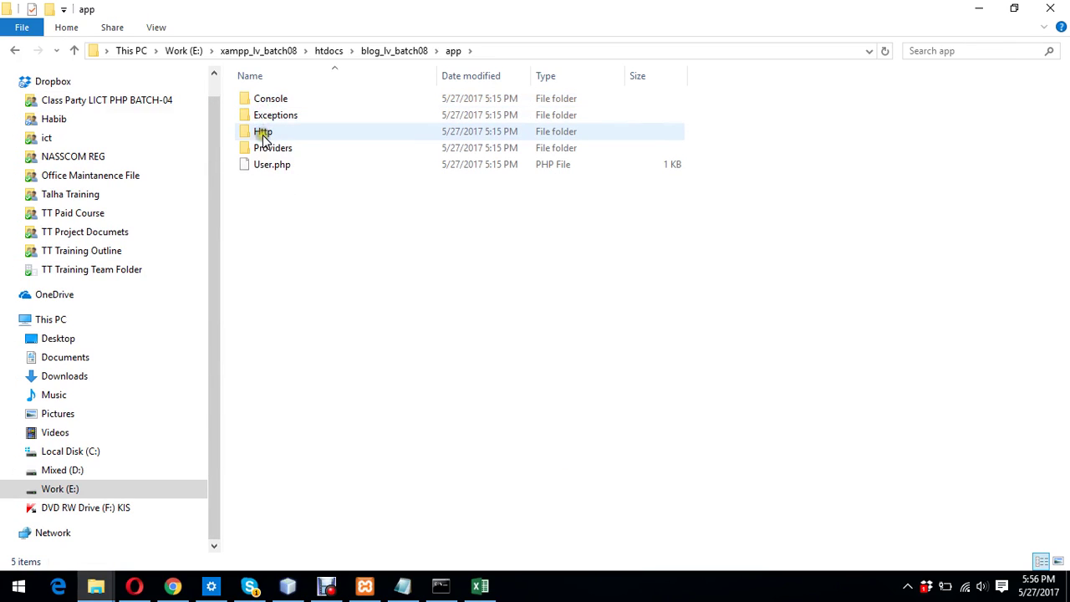
click(383, 58)
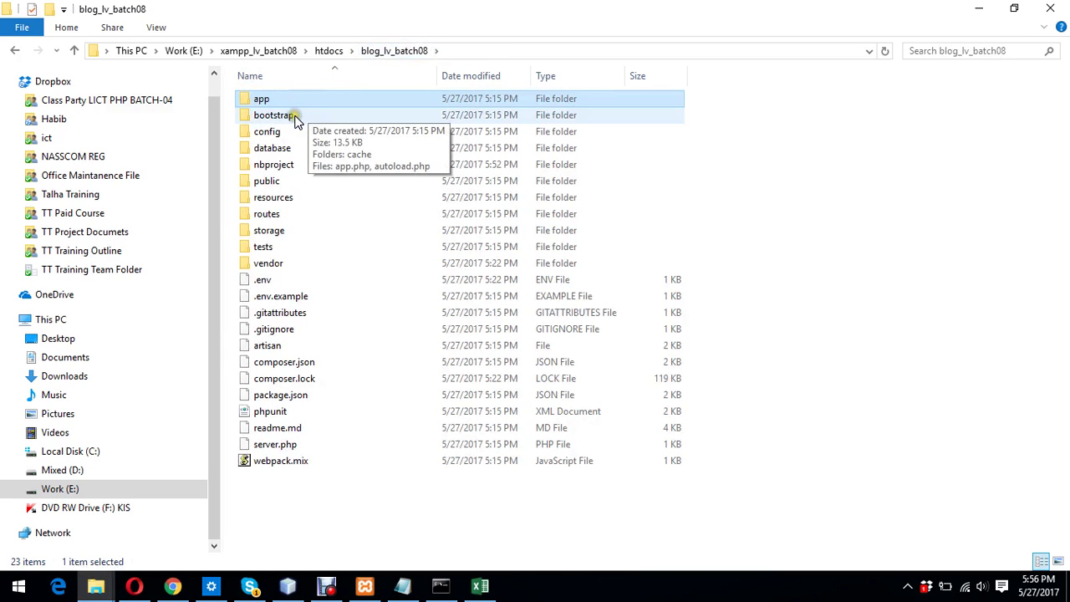
double_click(294, 117)
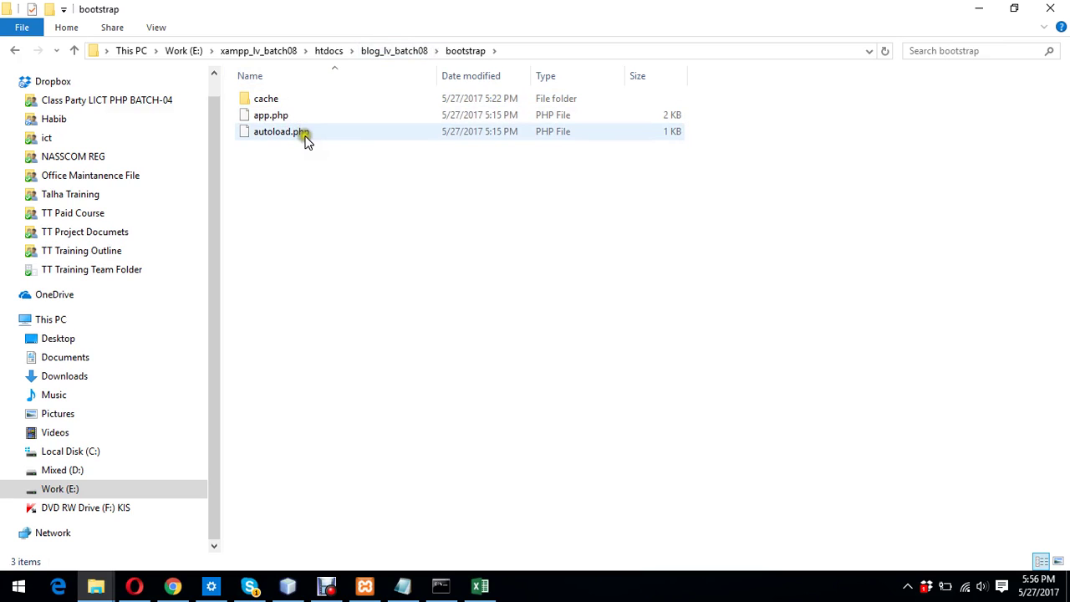
click(393, 52)
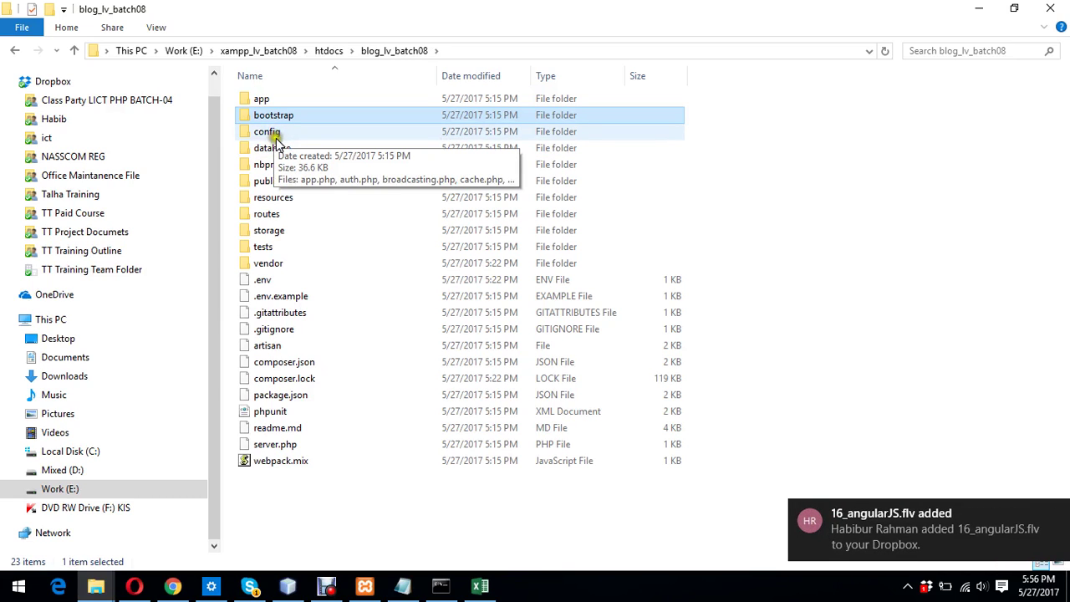
Examine the database, nbproject and public folders in the blog_lv_batch08 listing by selecting each in turn.
click(280, 150)
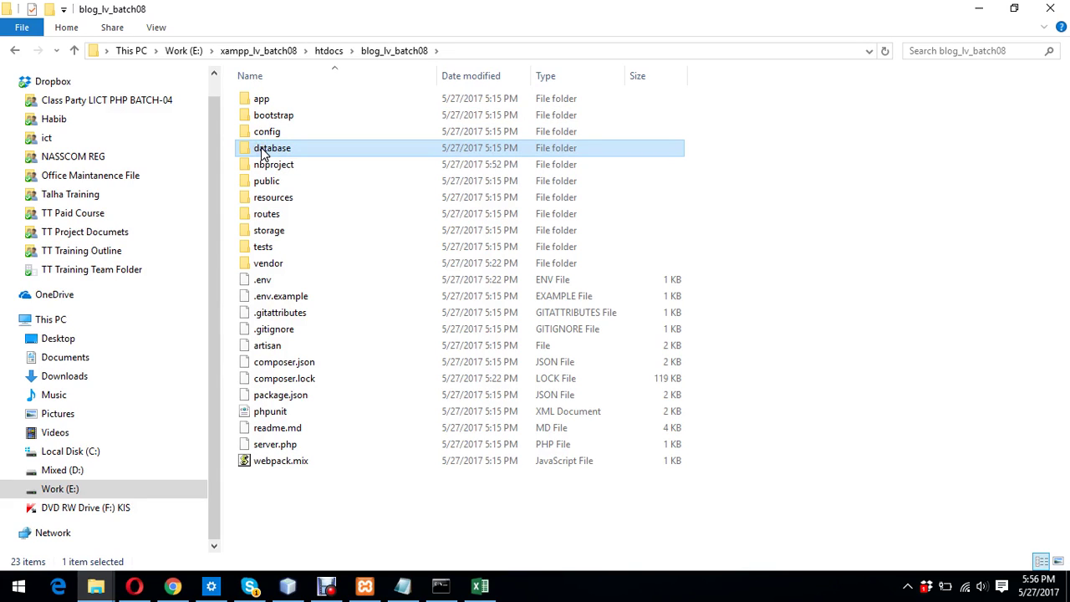
mouse_move(262, 153)
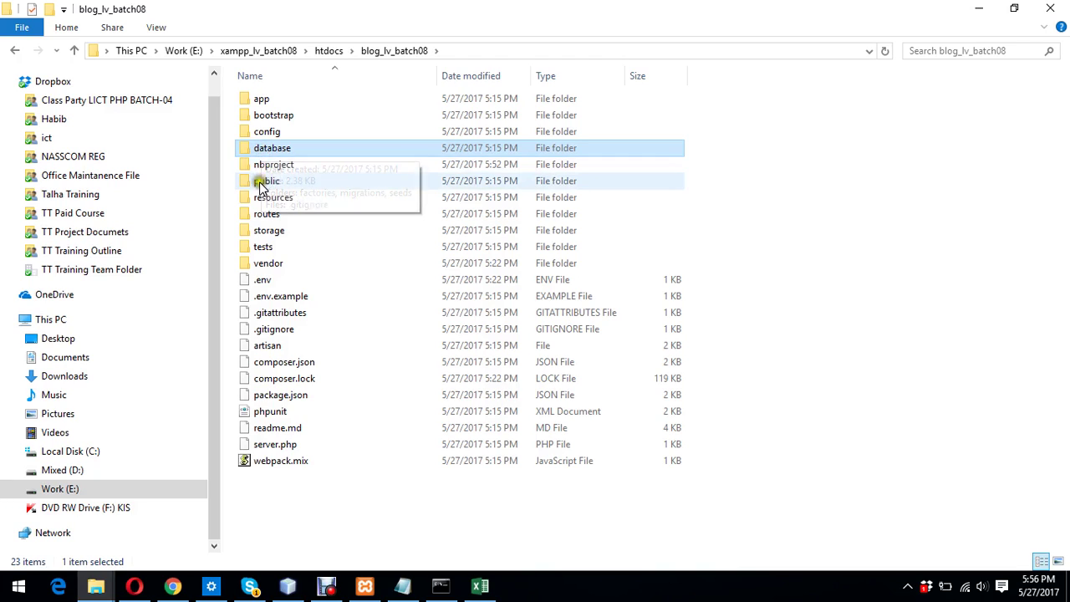
click(286, 165)
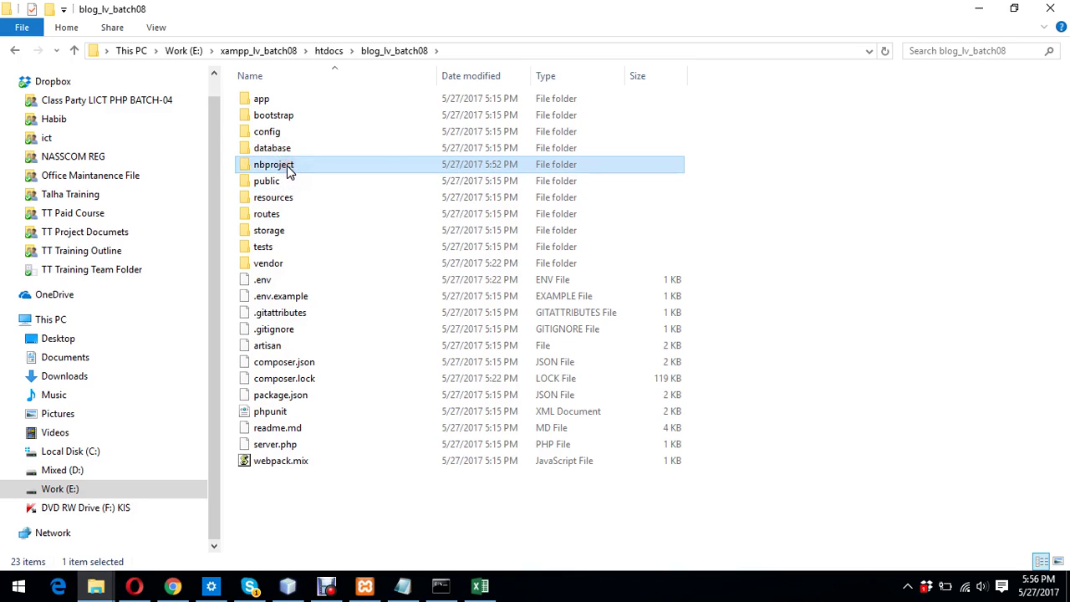
click(278, 182)
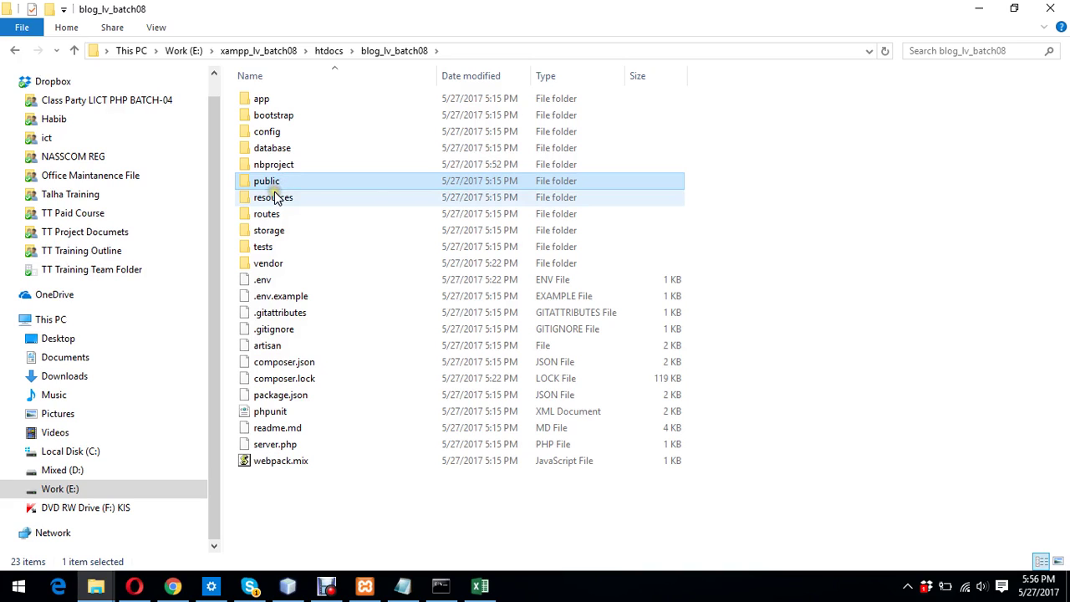
Open the resources folder, review its assets, lang and views subfolders, and return to blog_lv_batch08.
click(275, 196)
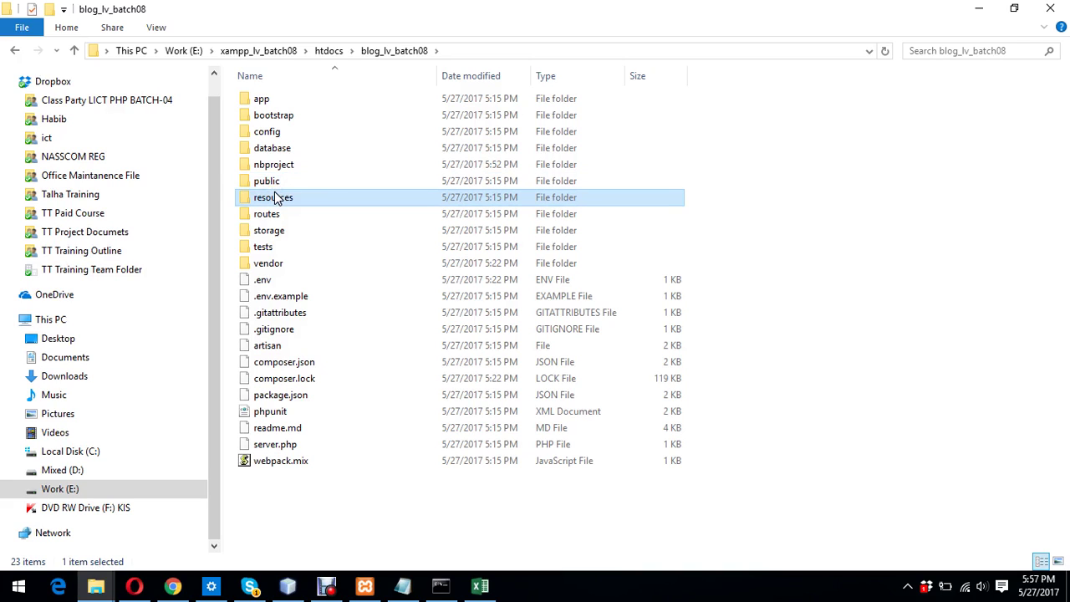
double_click(275, 197)
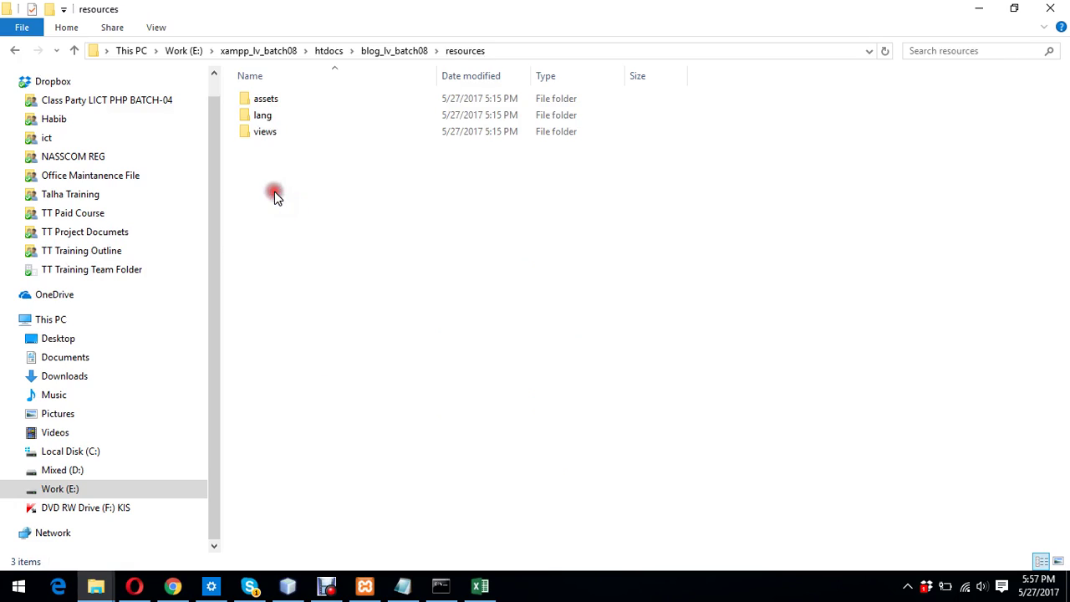
click(267, 98)
click(268, 115)
click(280, 133)
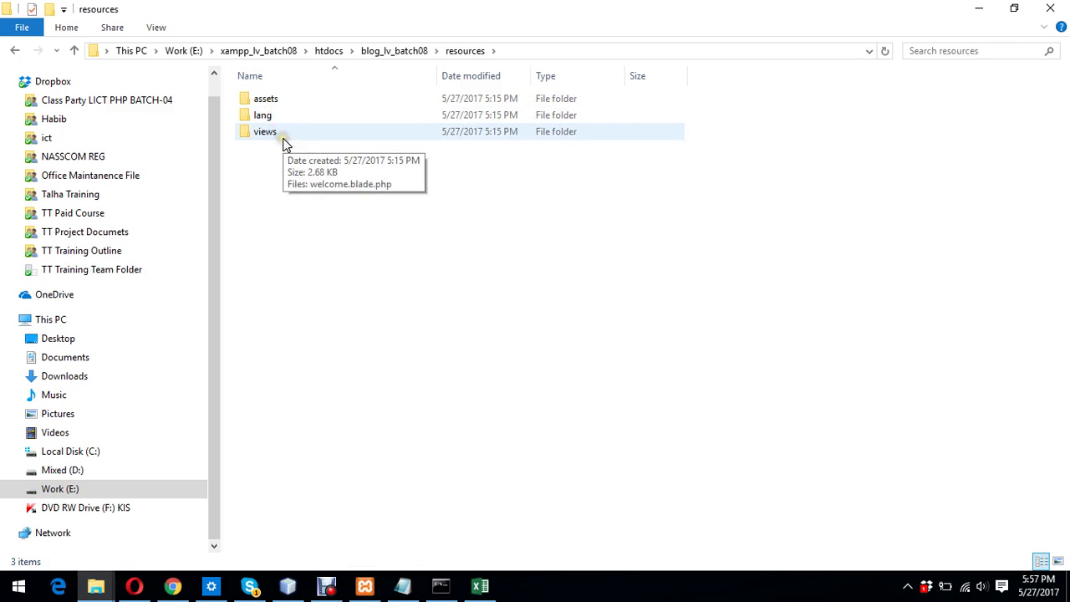
click(284, 142)
click(385, 50)
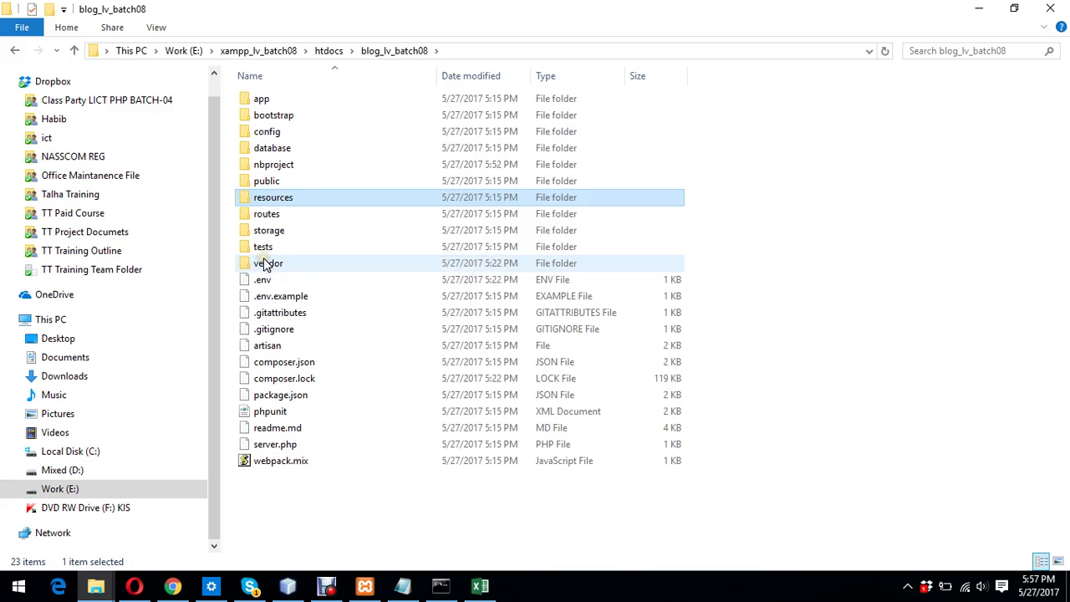
Examine the vendor folder and the .env file in the project listing by selecting one after the other.
click(266, 264)
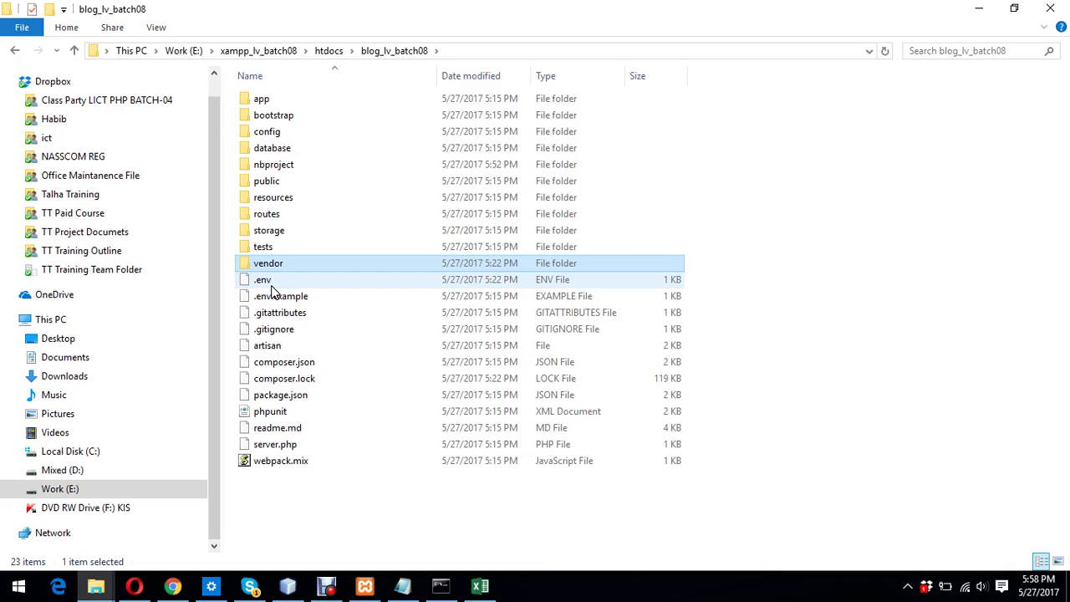
click(267, 283)
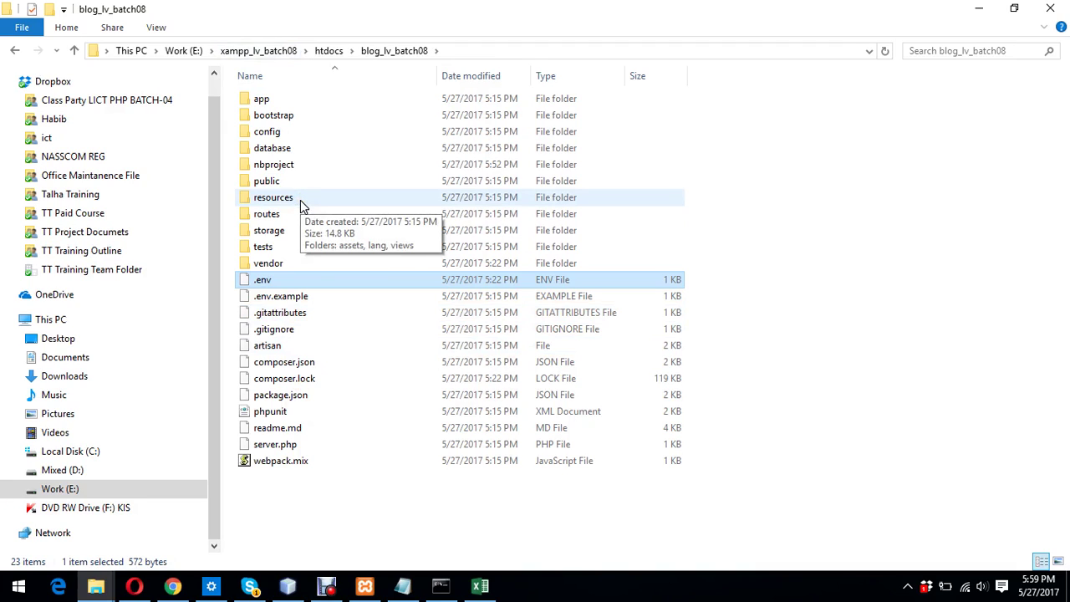
click(327, 589)
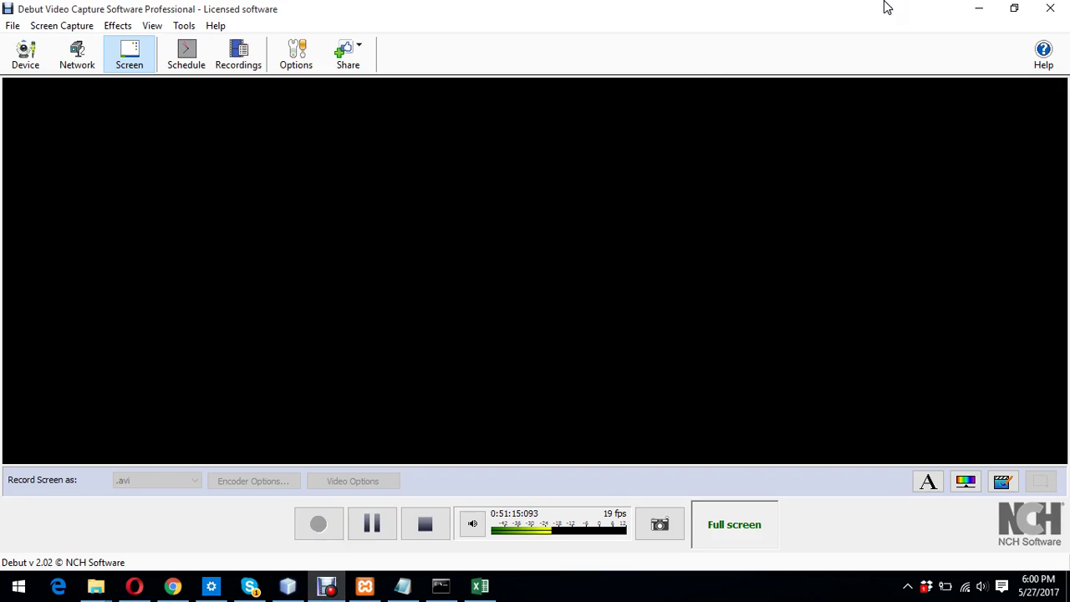
click(979, 8)
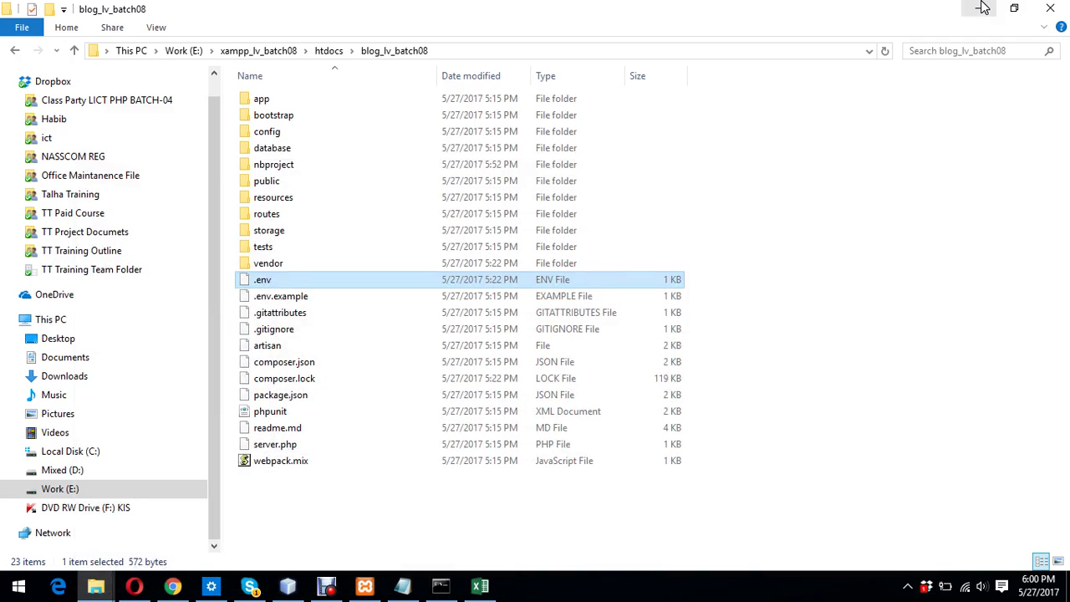
click(799, 186)
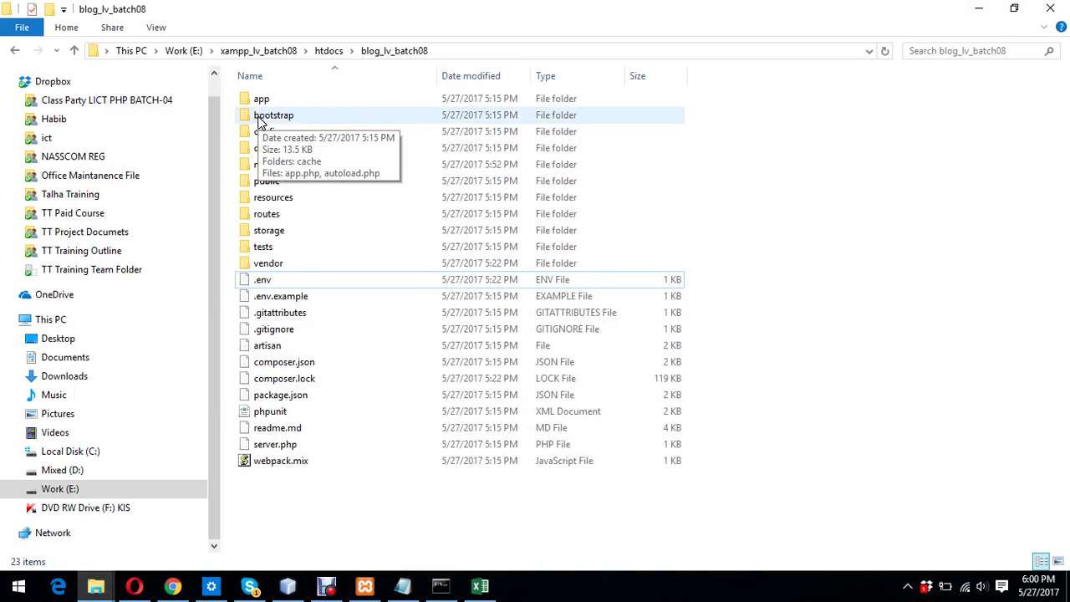
Move index.php from the public folder into the blog_lv_batch08 project folder.
click(269, 183)
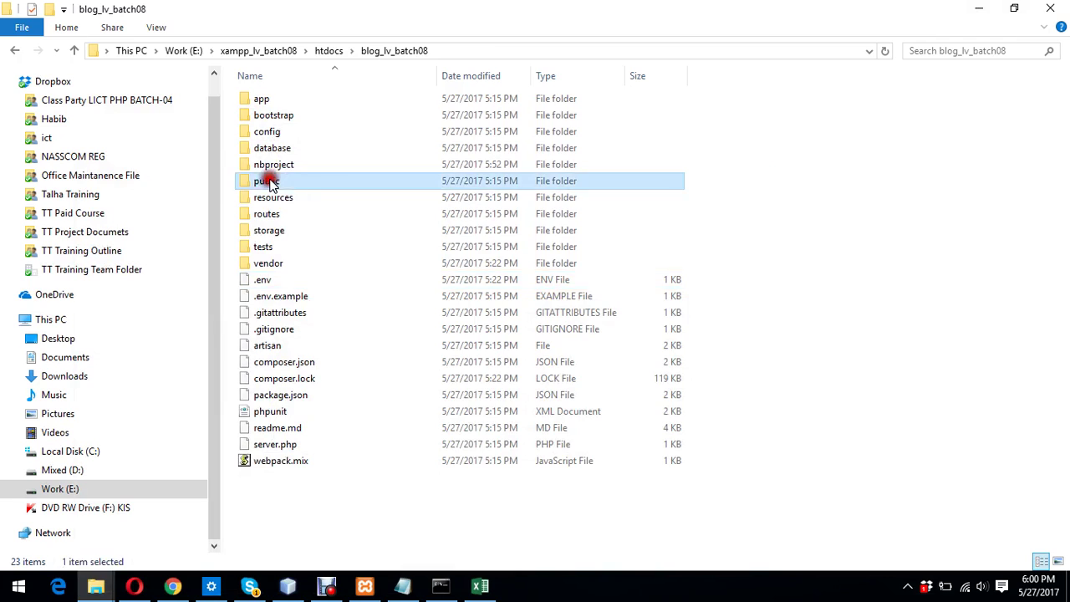
double_click(269, 183)
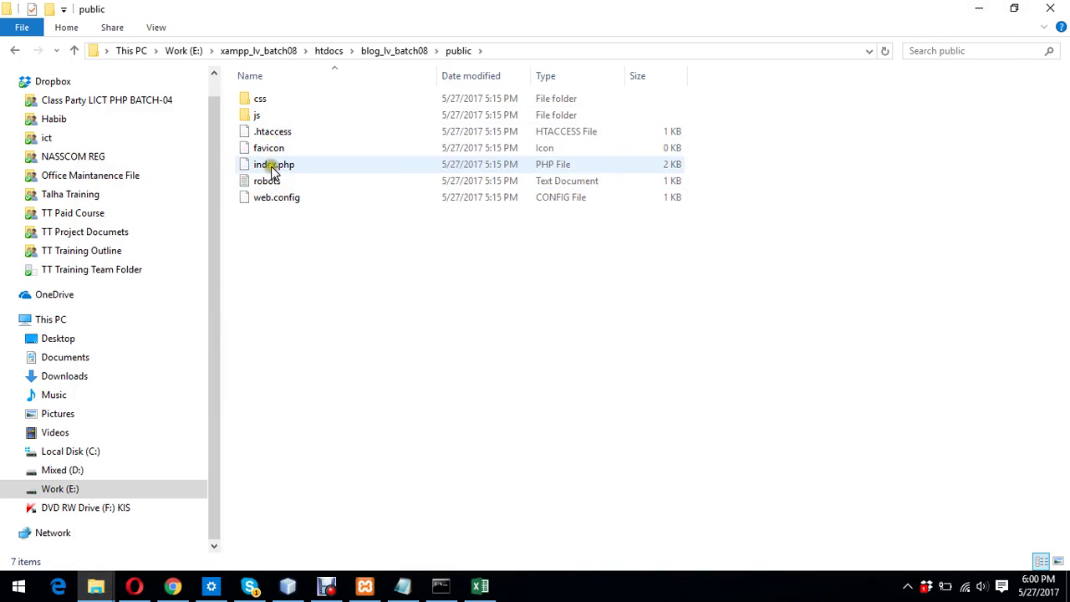
click(278, 169)
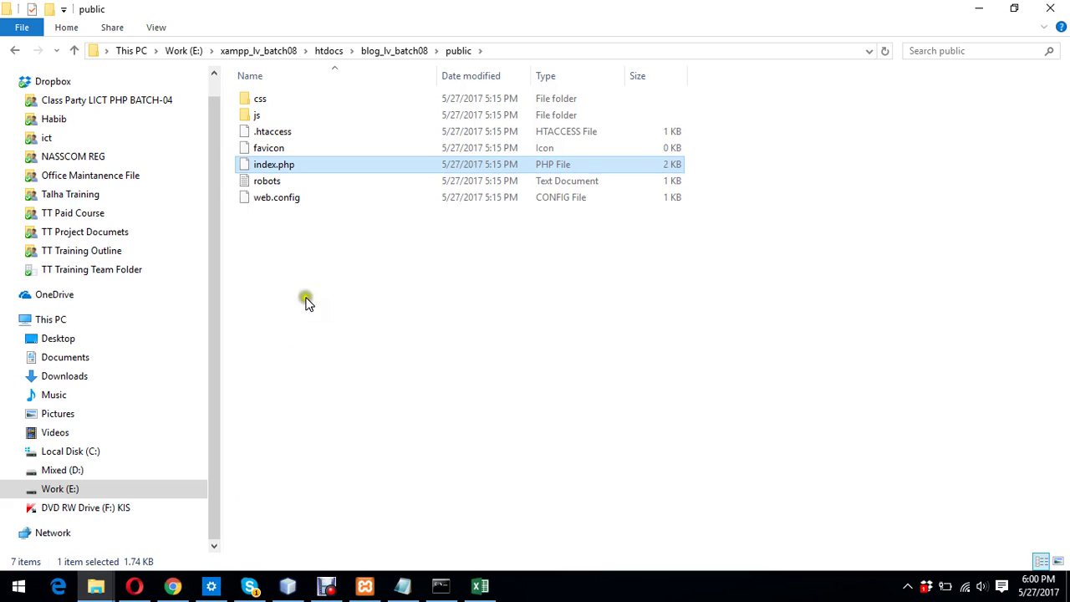
click(311, 166)
click(388, 46)
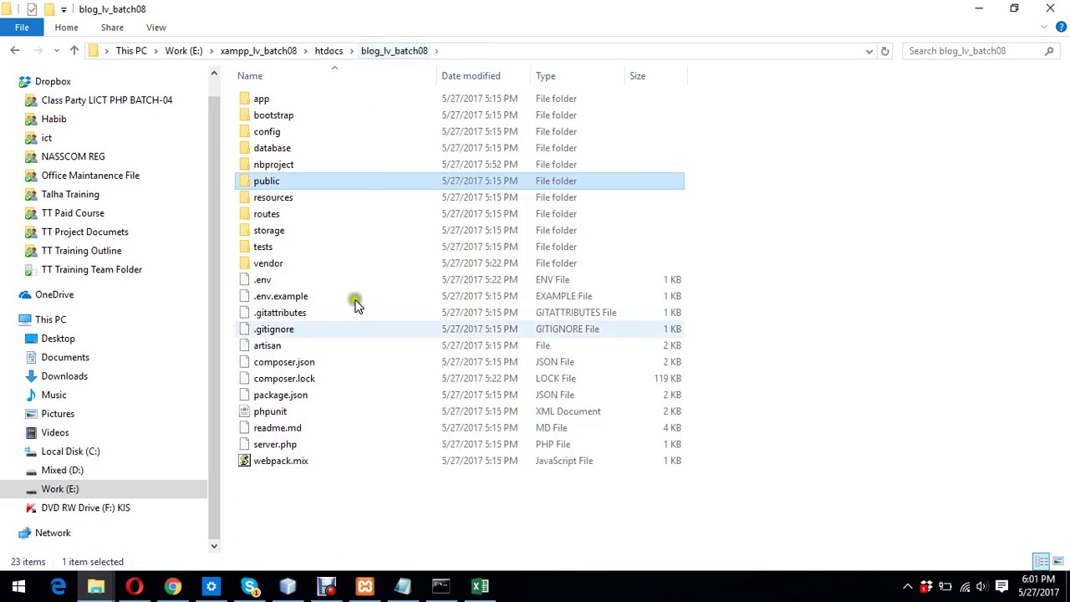
click(801, 341)
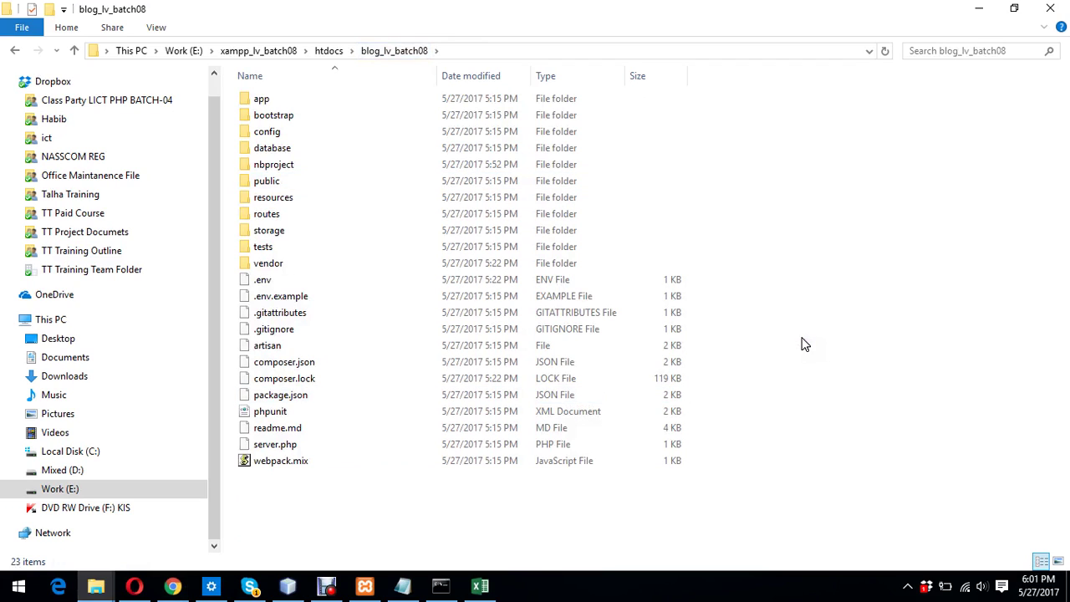
key(ctrl+v)
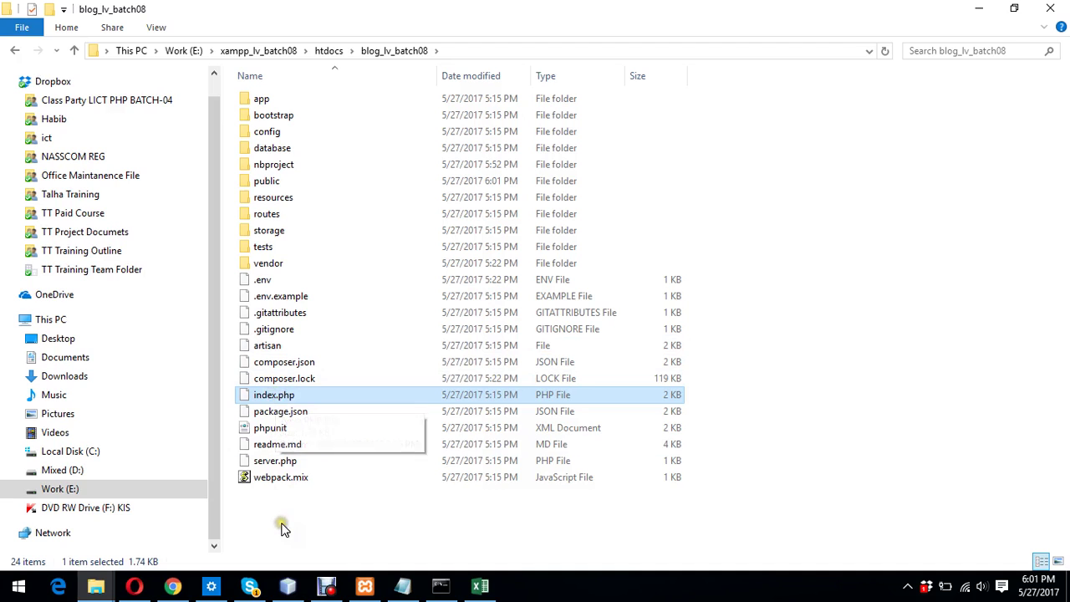
Switch to Opera and load localhost/blog_lv_batch08/ without the public part of the address.
click(172, 588)
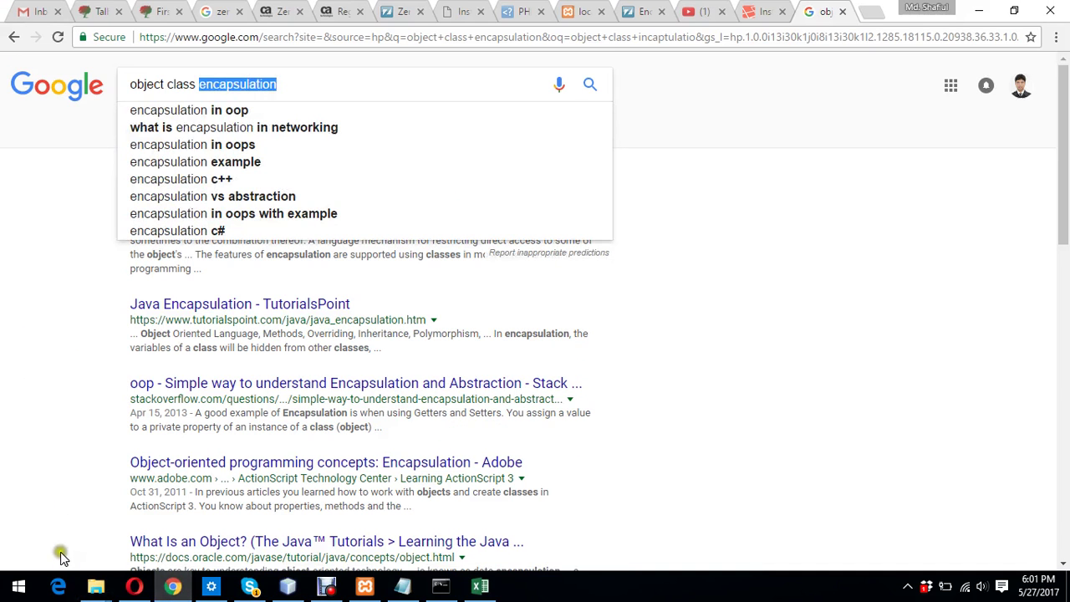
click(130, 590)
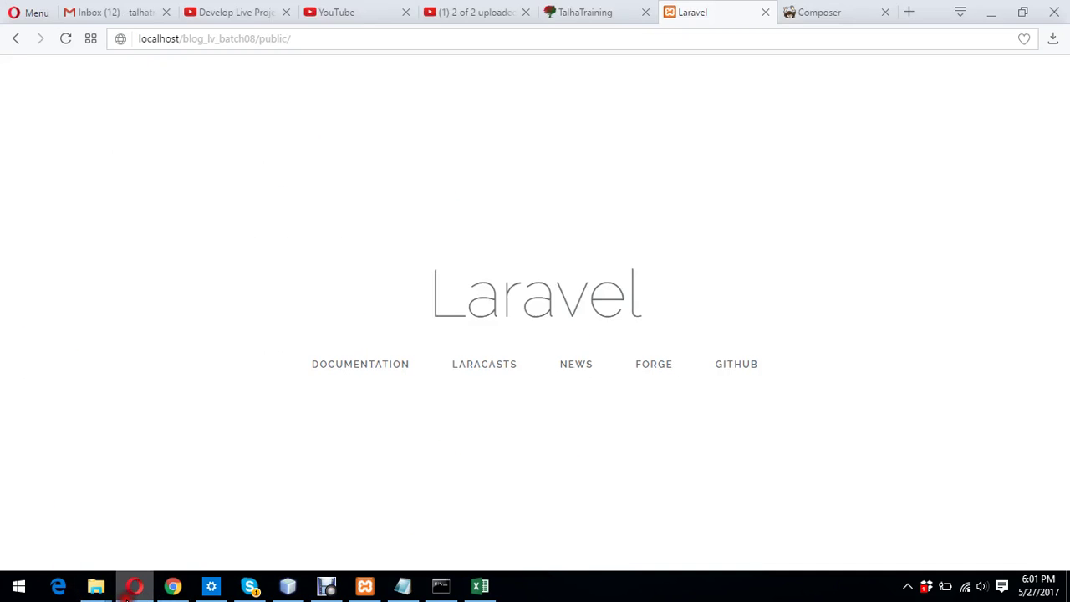
click(326, 42)
click(328, 41)
key(BackSpace)
key(BackSpace)
key(BackSpace)
key(BackSpace)
key(BackSpace)
key(BackSpace)
key(BackSpace)
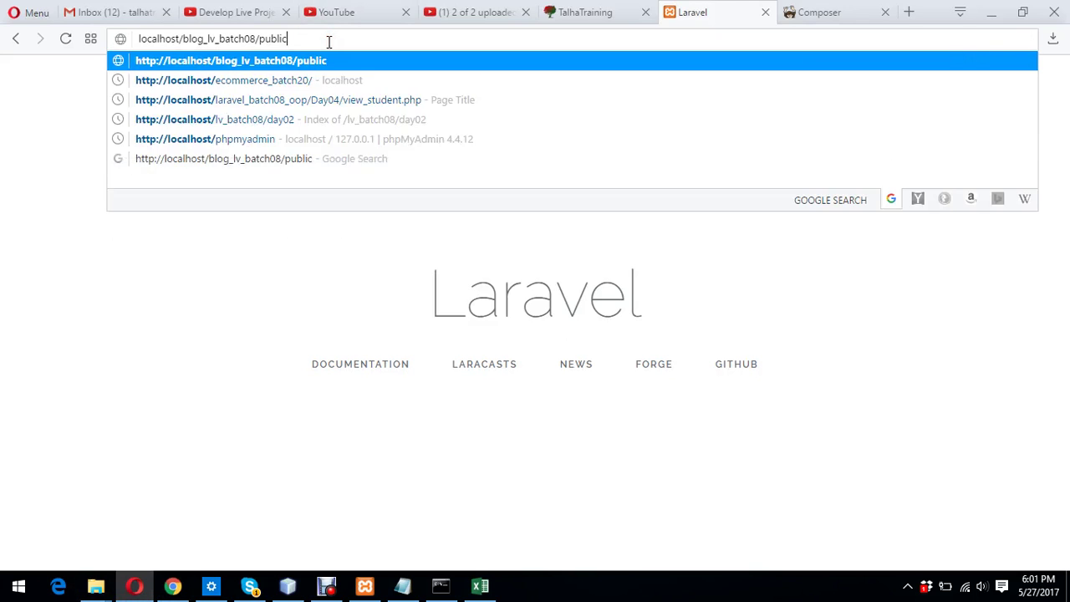
key(BackSpace)
key(Return)
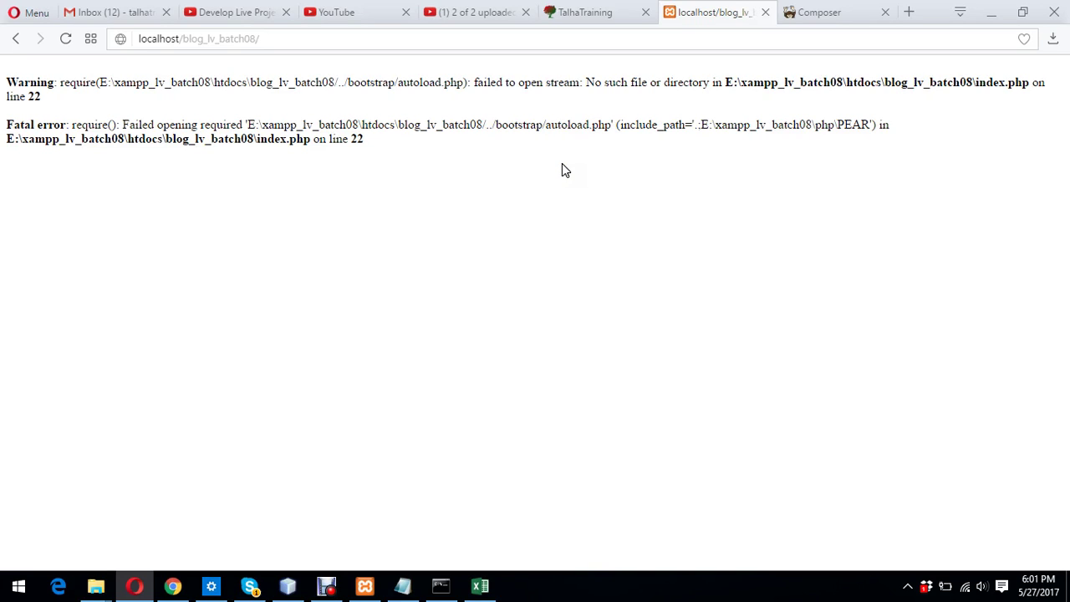
Switch to NetBeans and examine autoload.php and app.php in the bootstrap folder of blog_lv_batch08.
click(288, 586)
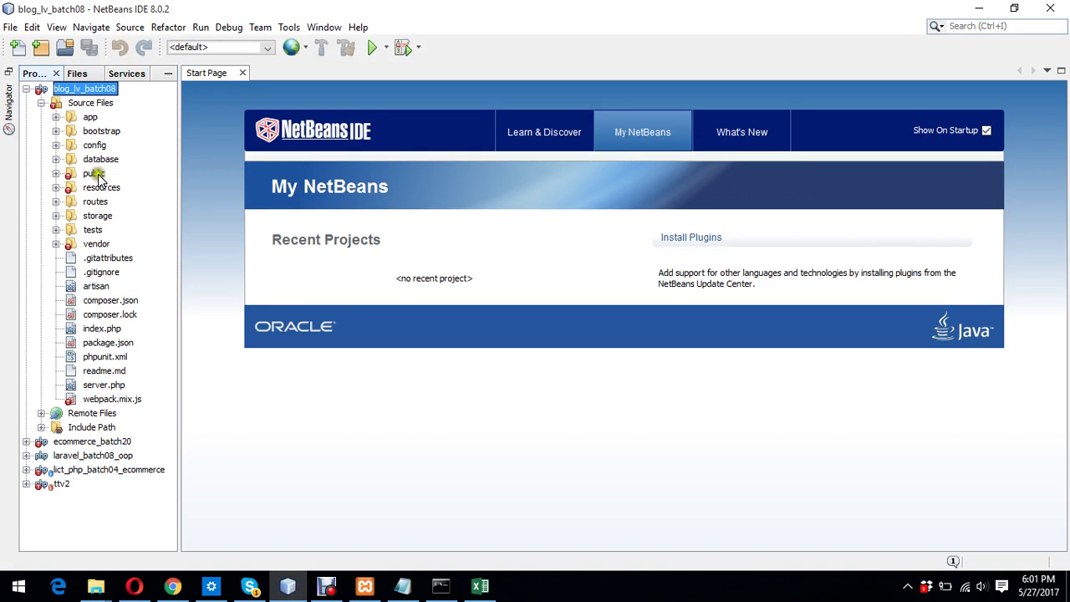
click(56, 131)
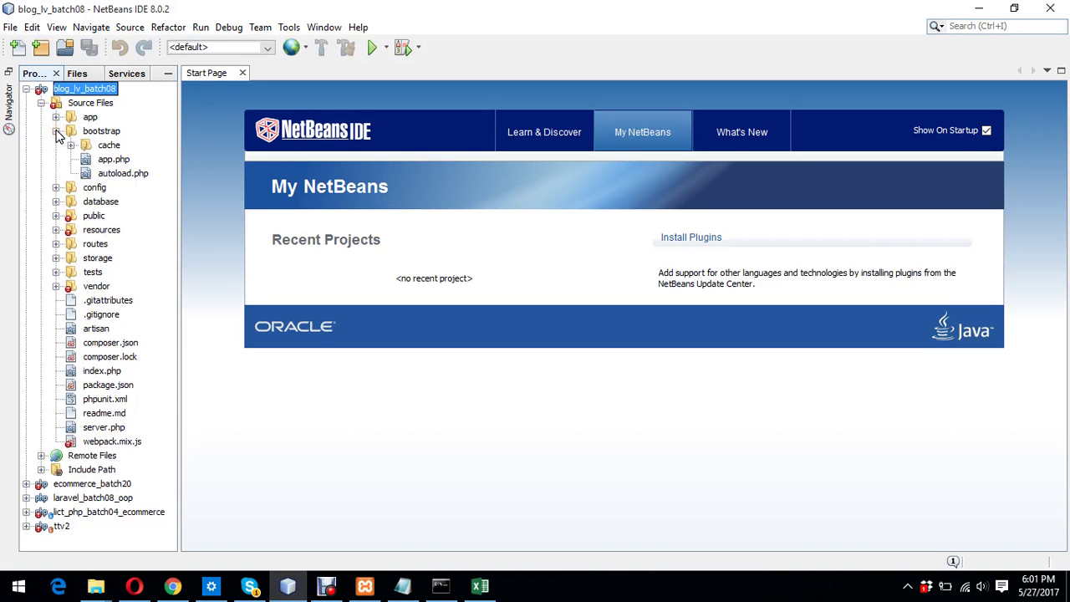
click(118, 174)
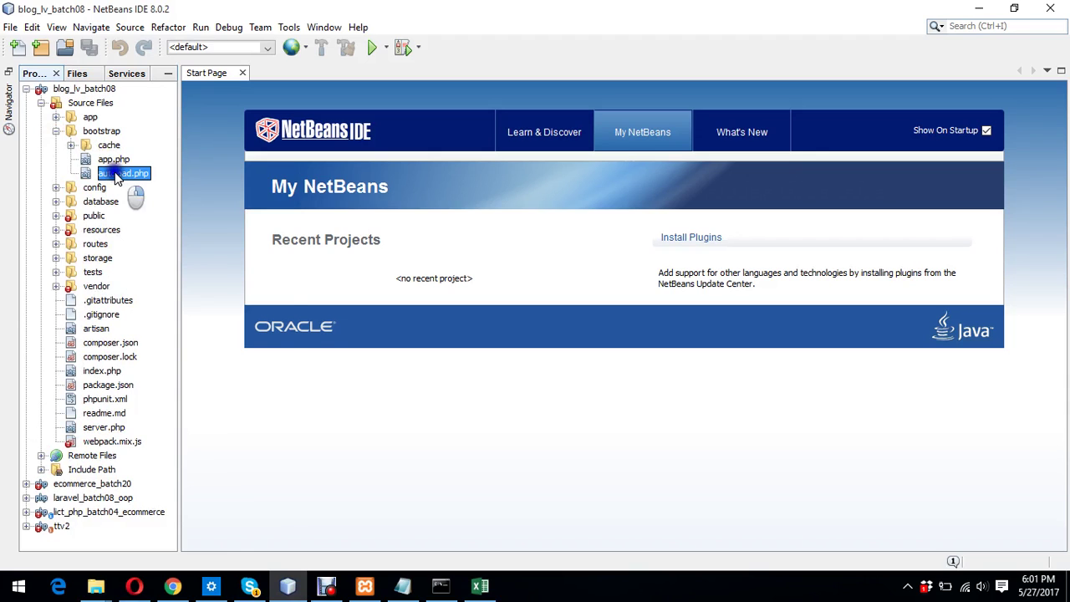
right_click(122, 176)
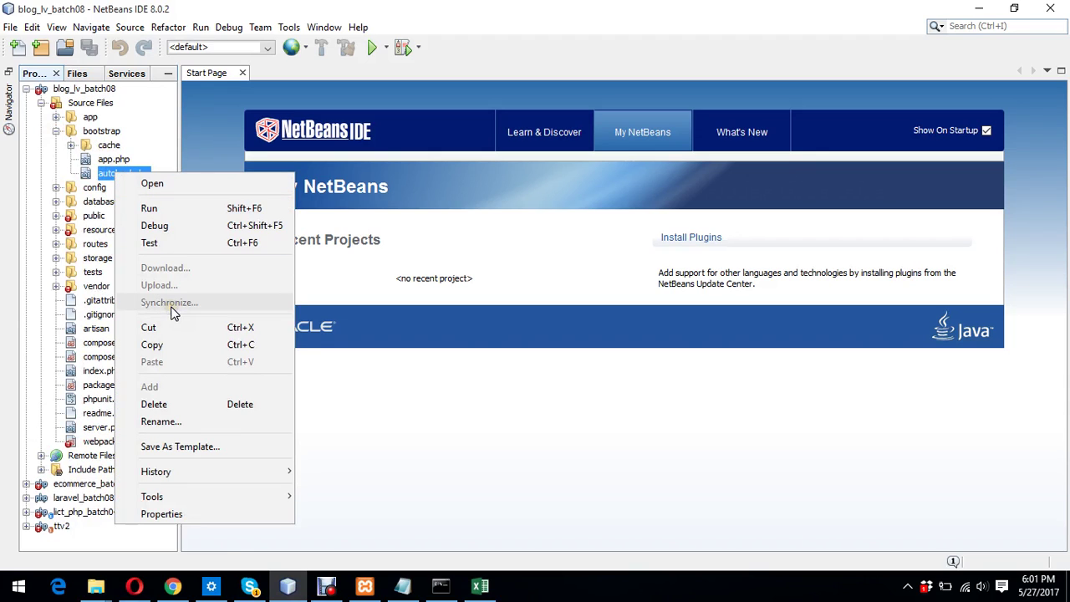
double_click(106, 180)
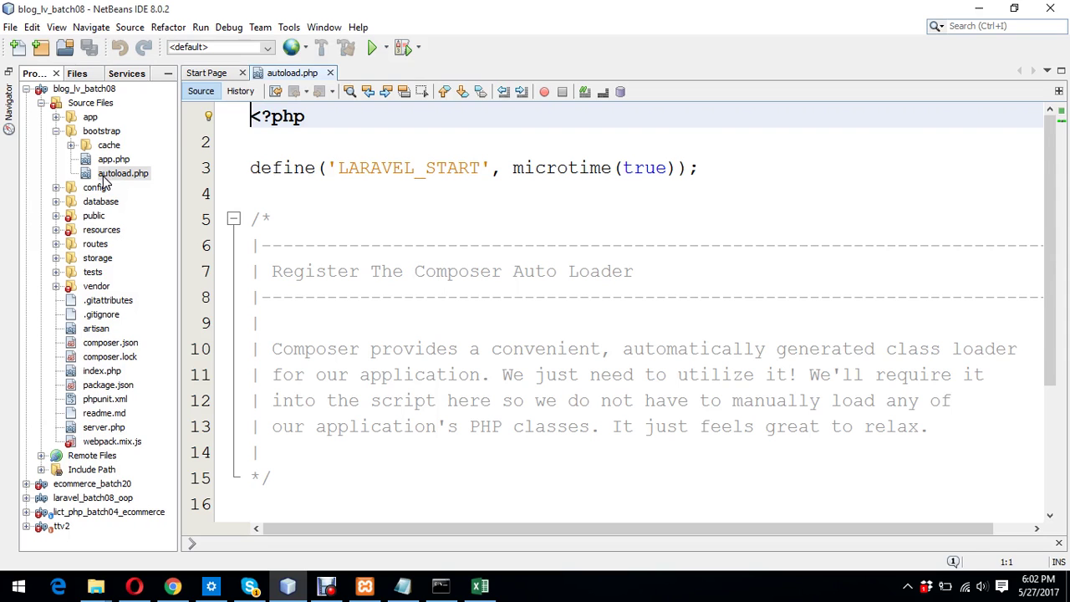
drag(1051, 215, 1058, 398)
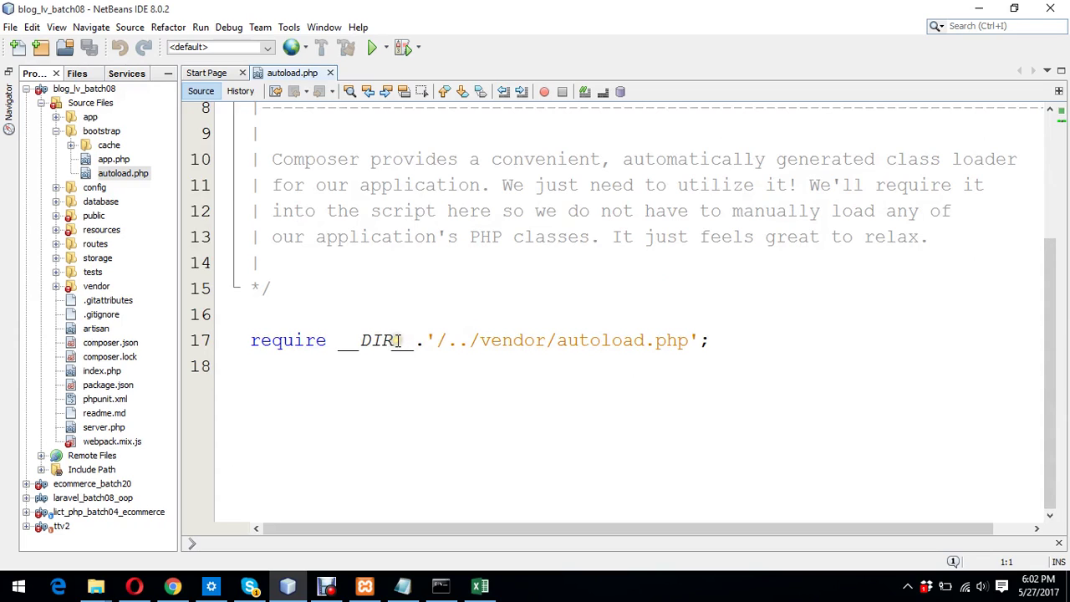
double_click(107, 160)
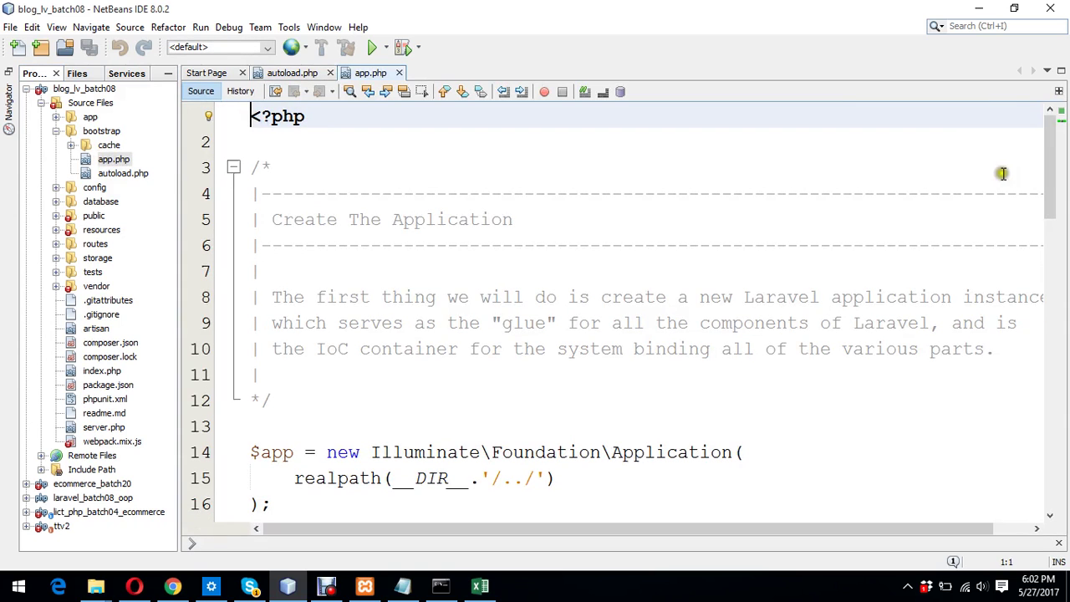
drag(1055, 184, 1053, 406)
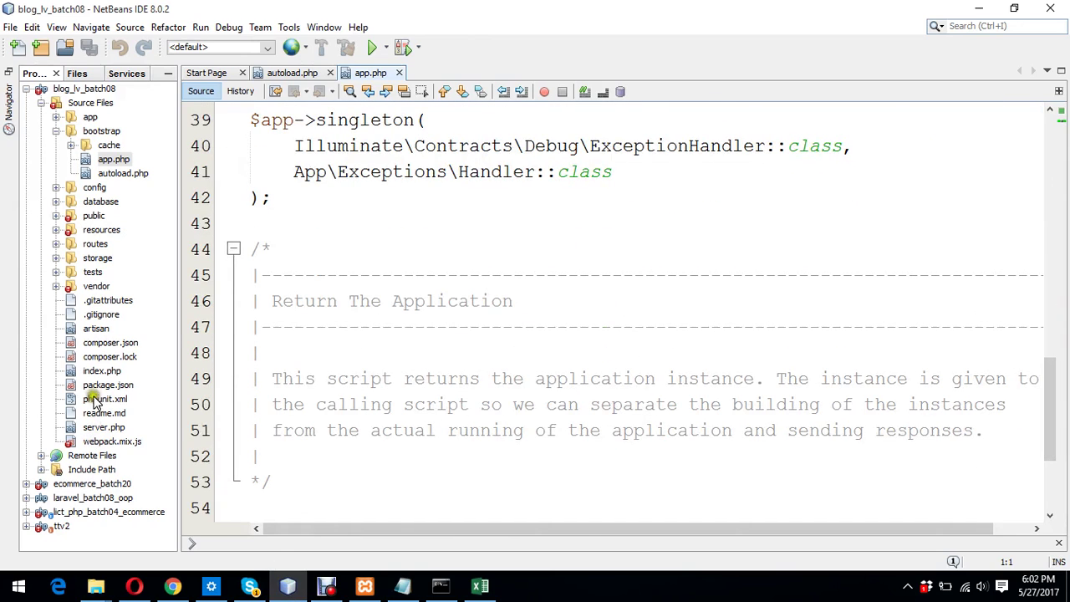
click(55, 131)
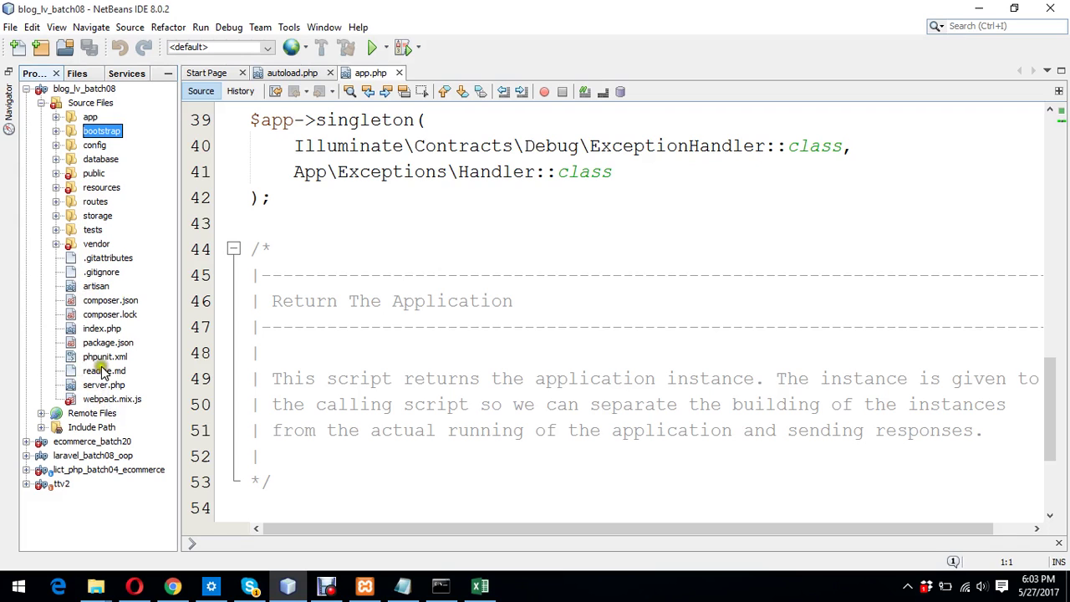
Open index.php in the project root, change the require path on line 22 to '/bootstrap/autoload.php' and save the file.
double_click(99, 330)
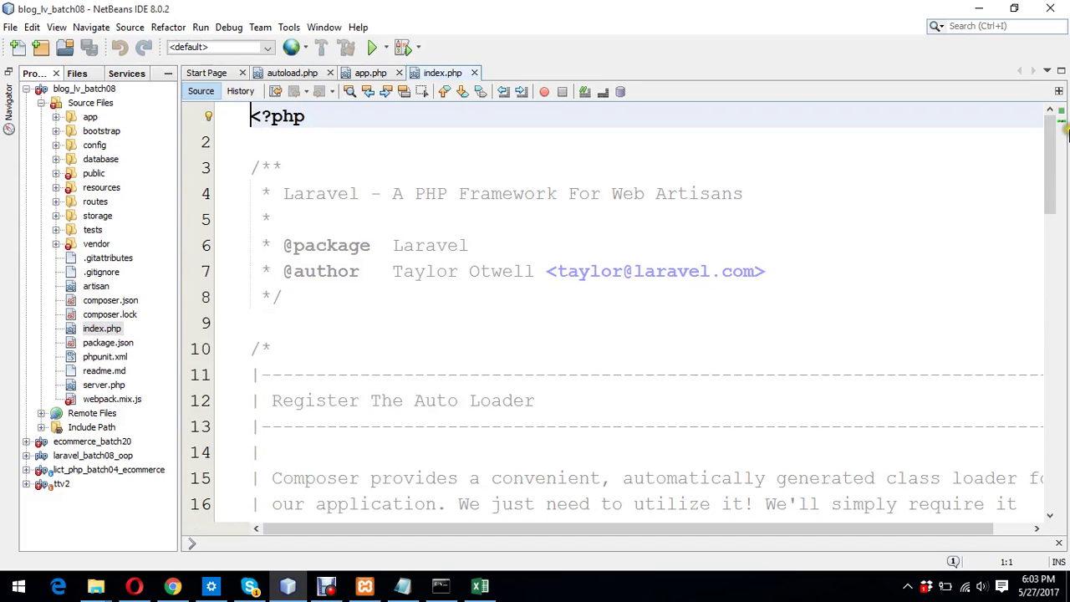
drag(1045, 172, 1045, 270)
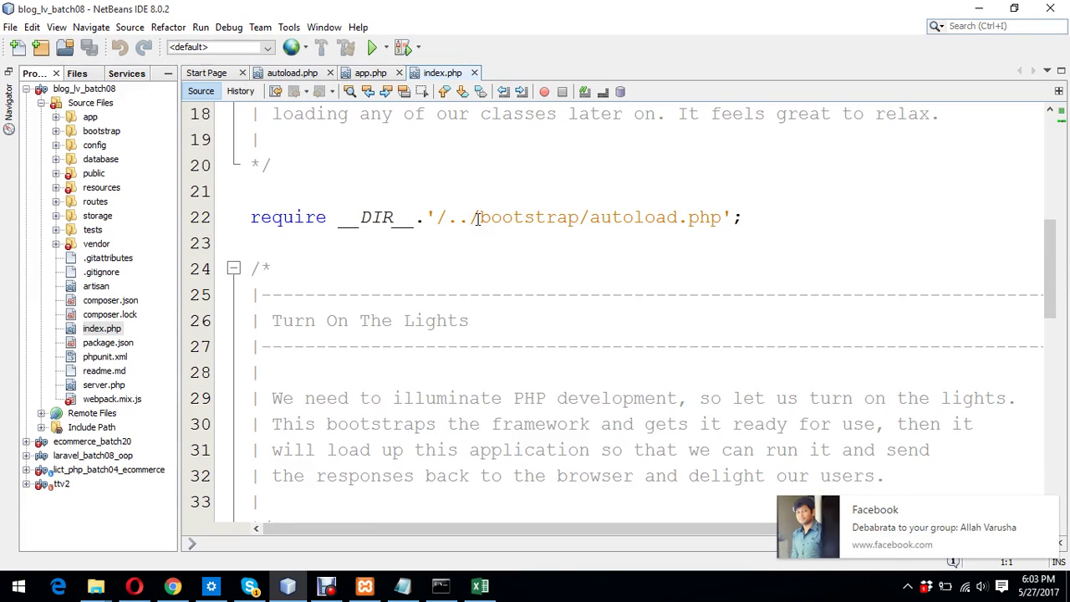
click(92, 134)
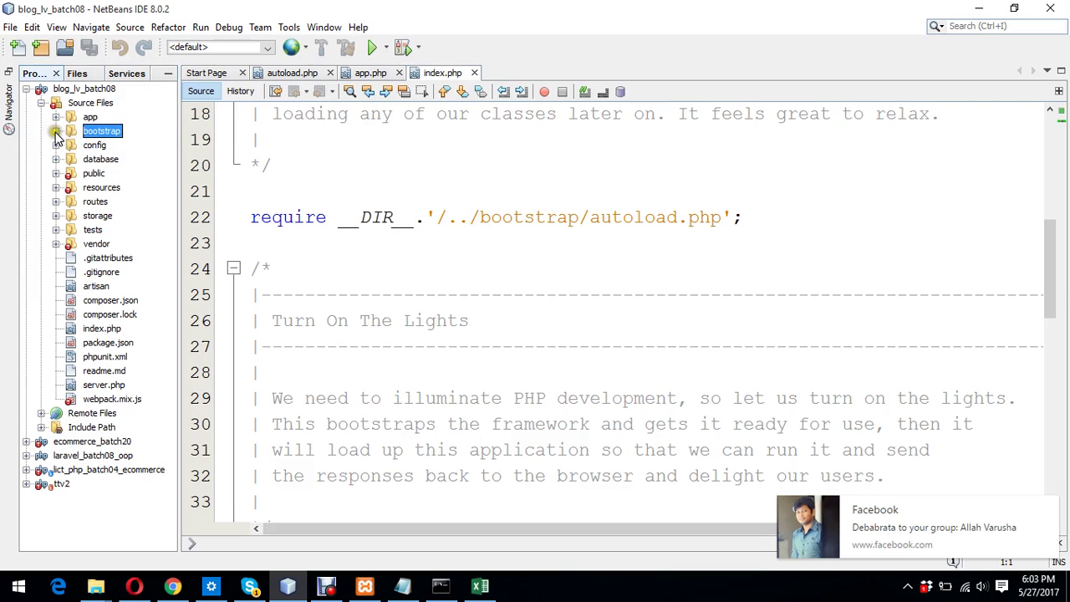
click(55, 132)
click(119, 175)
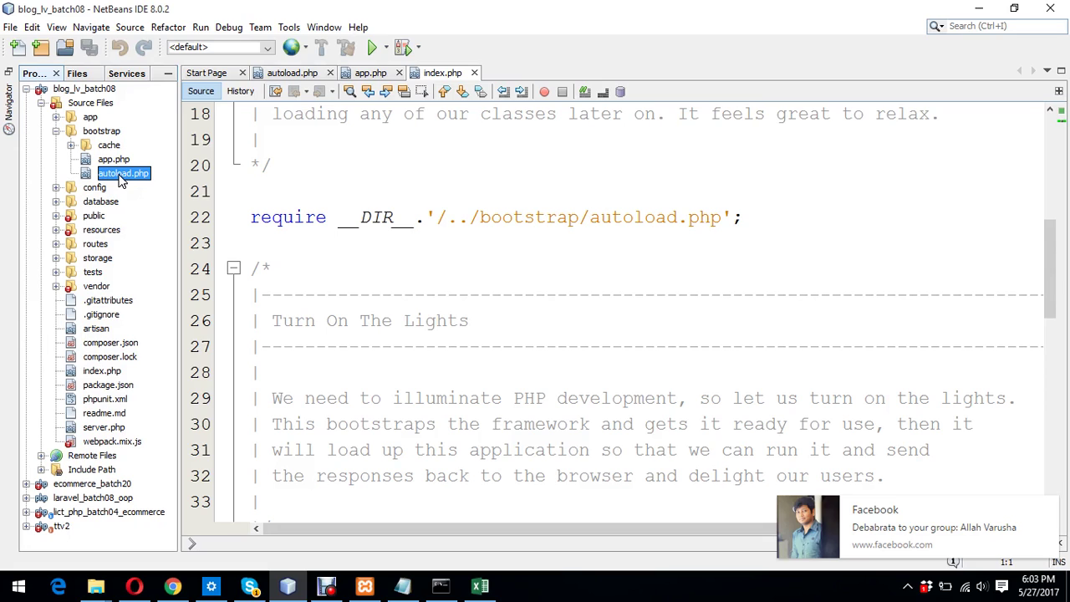
click(99, 371)
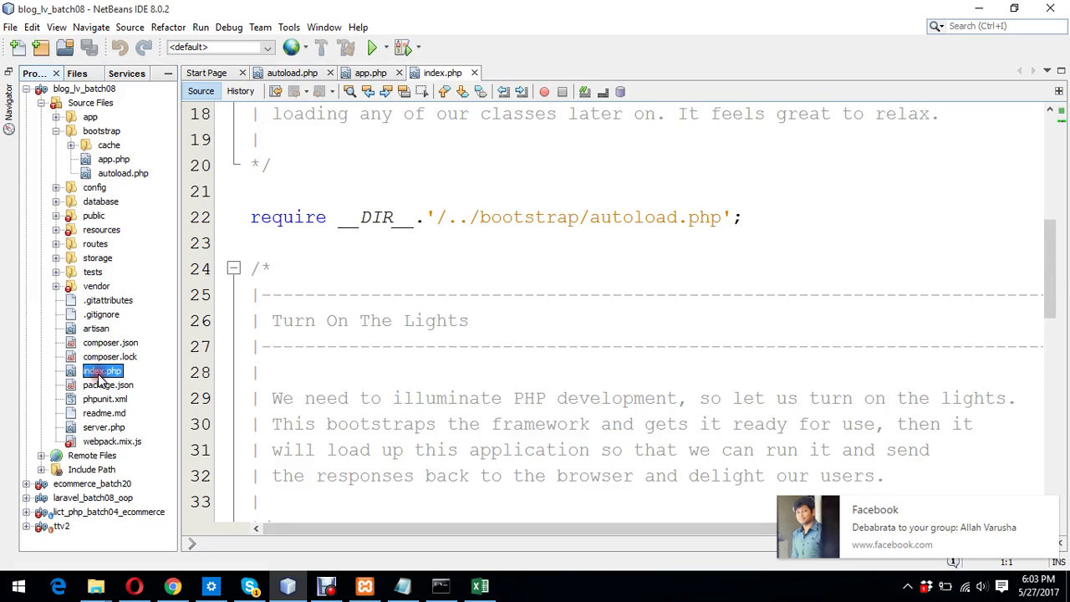
click(102, 131)
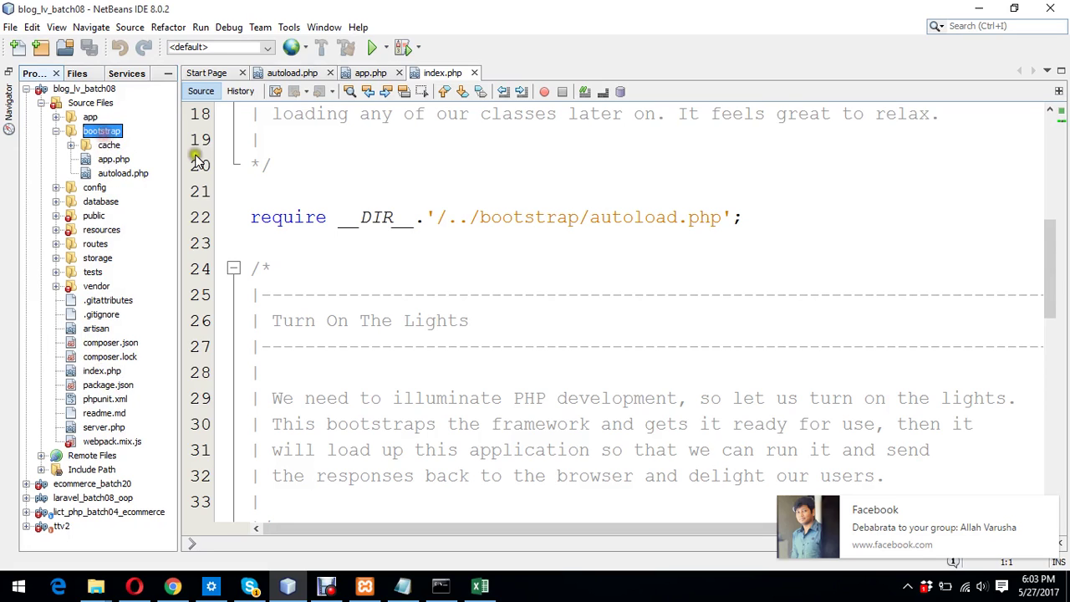
click(481, 217)
key(BackSpace)
key(BackSpace)
key(BackSpace)
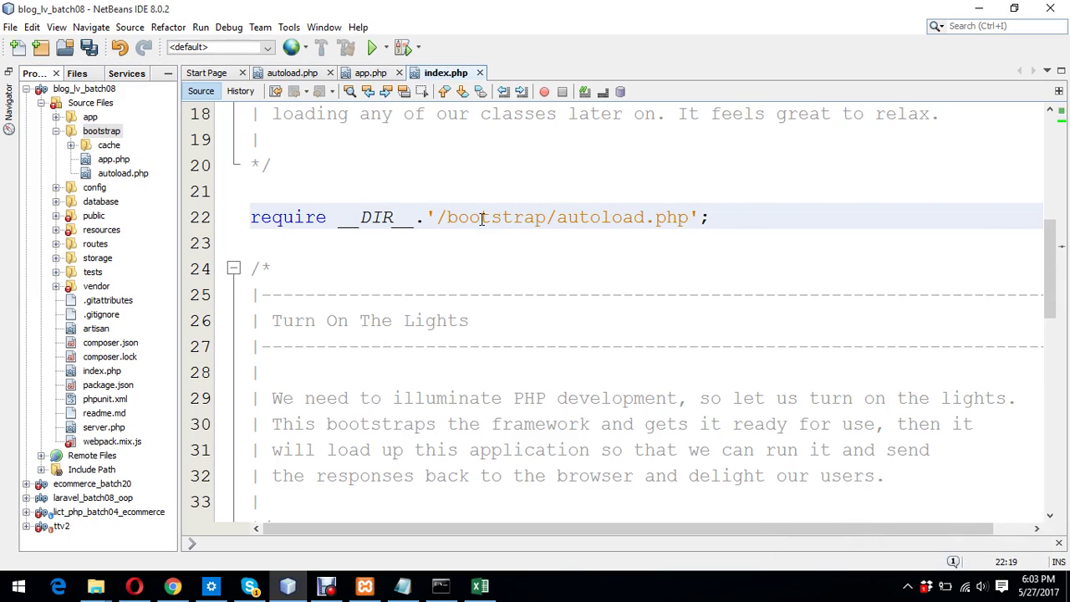
key(ctrl+s)
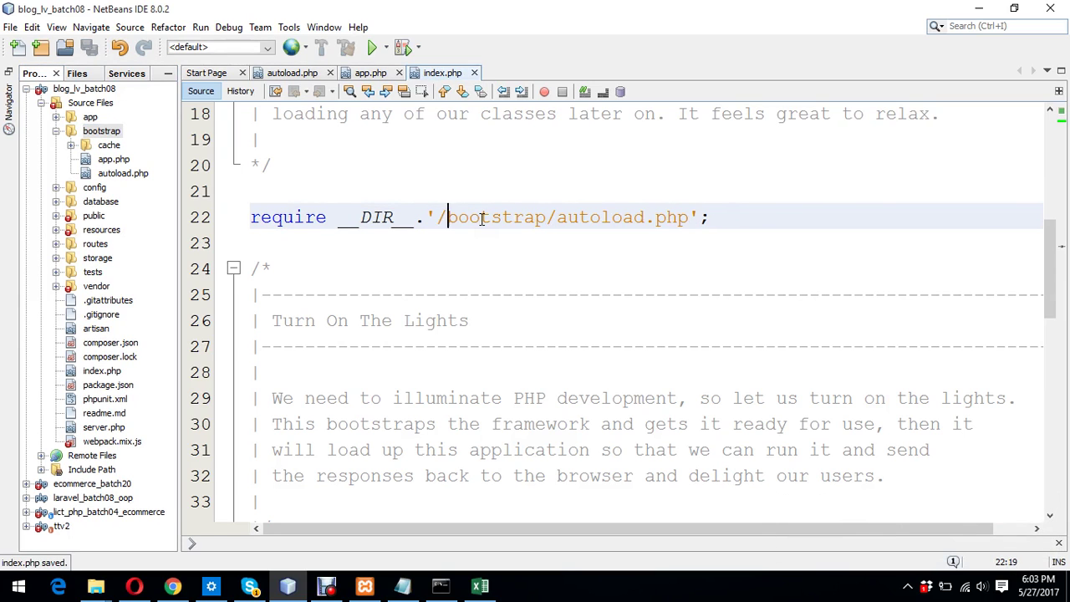
Switch to Opera and load localhost/blog_lv_batch08/ again to test the autoload path change.
click(172, 587)
click(134, 585)
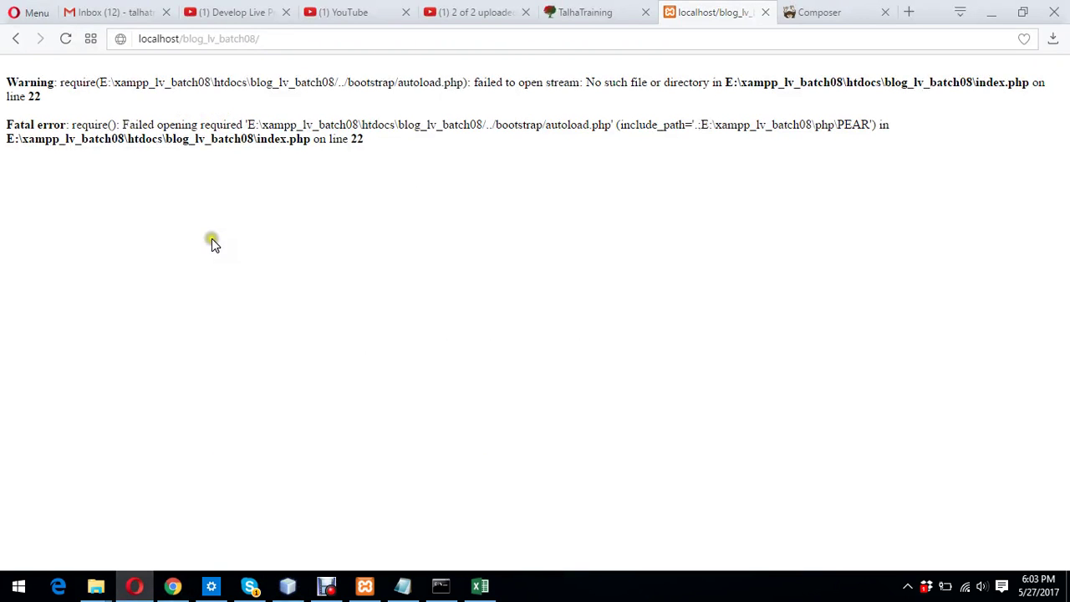
click(321, 39)
key(Return)
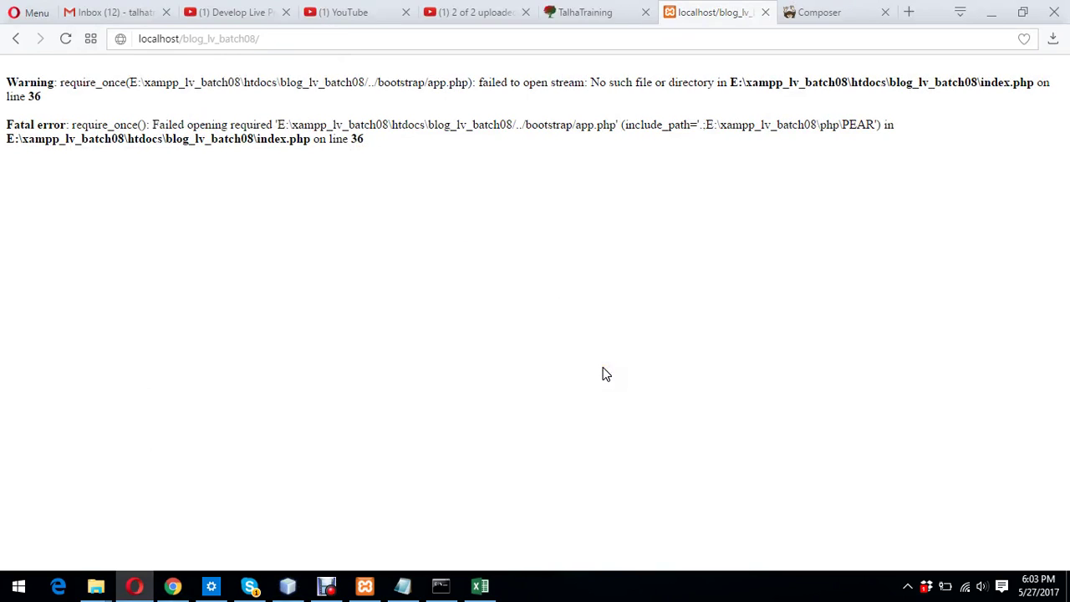
In NetBeans, change index.php's require_once path on line 36 to '/bootstrap/app.php', save it and refresh the site in Opera.
click(287, 586)
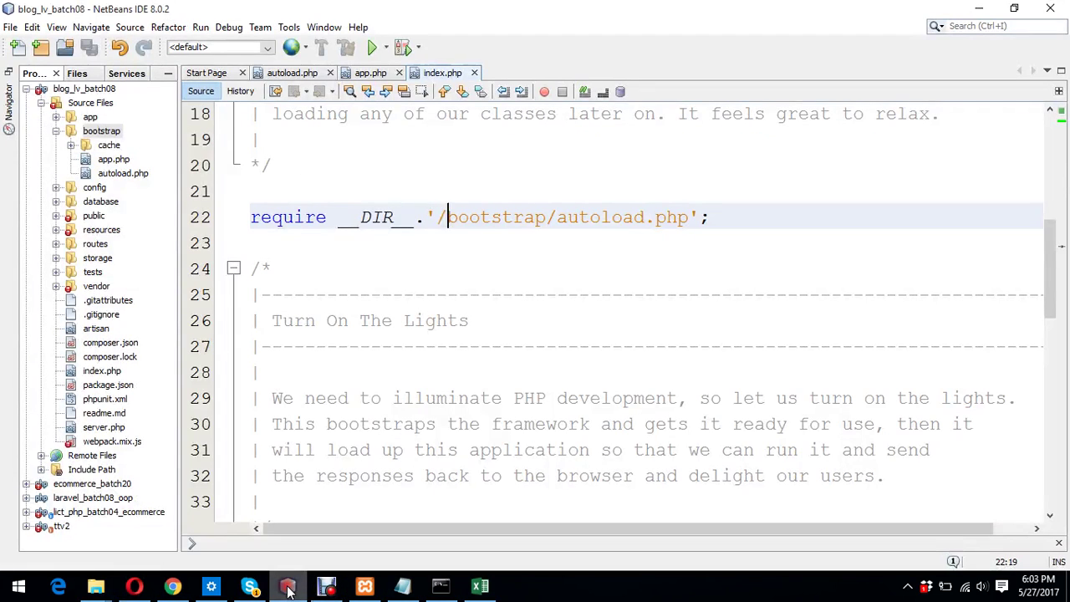
click(1050, 239)
drag(1050, 238, 1058, 306)
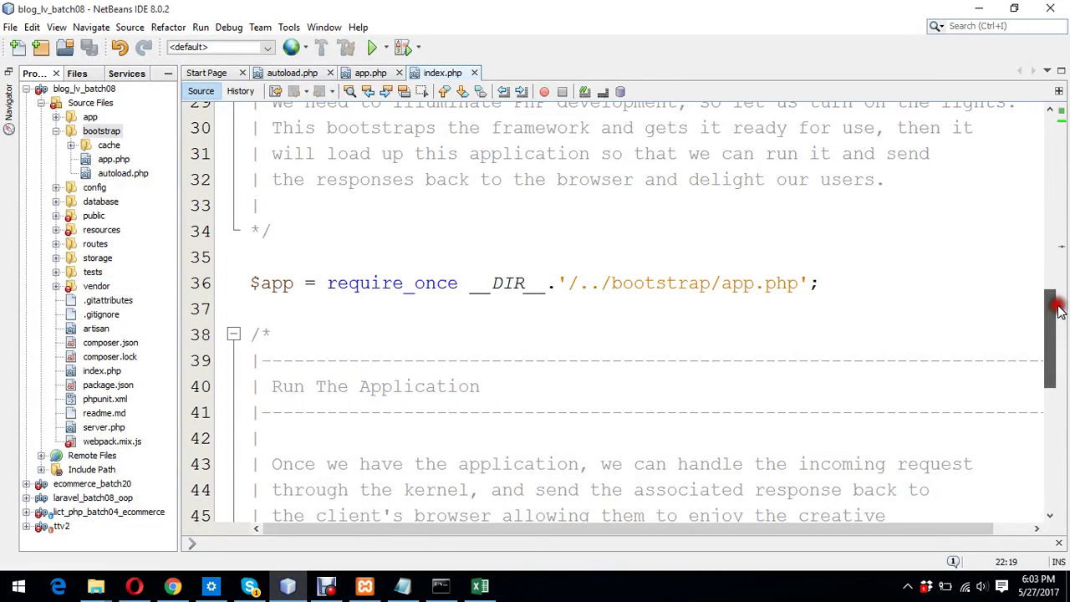
click(607, 284)
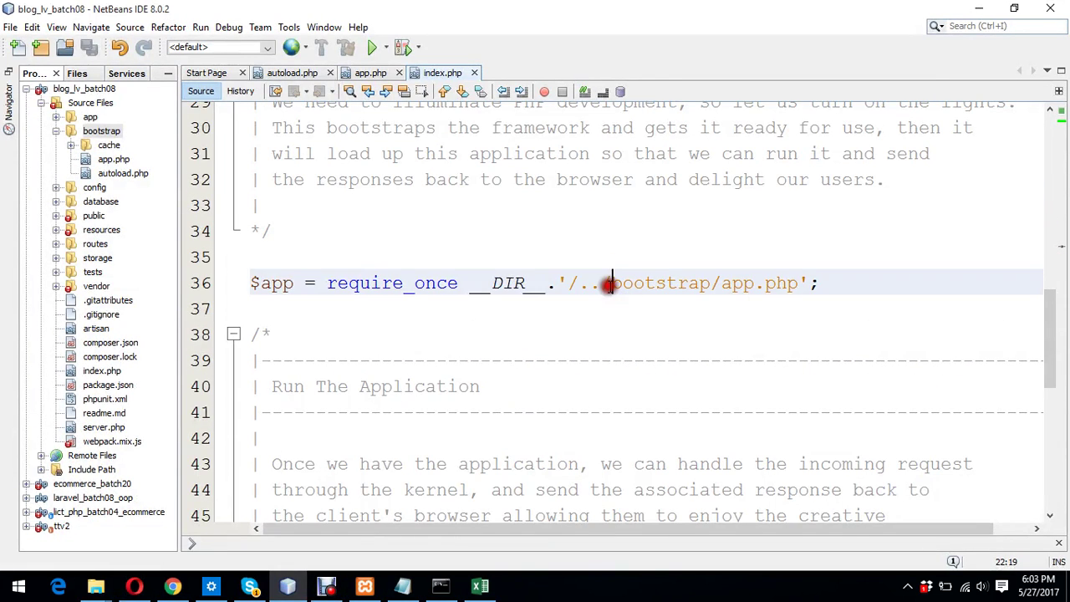
key(BackSpace)
key(BackSpace)
key(BackSpace)
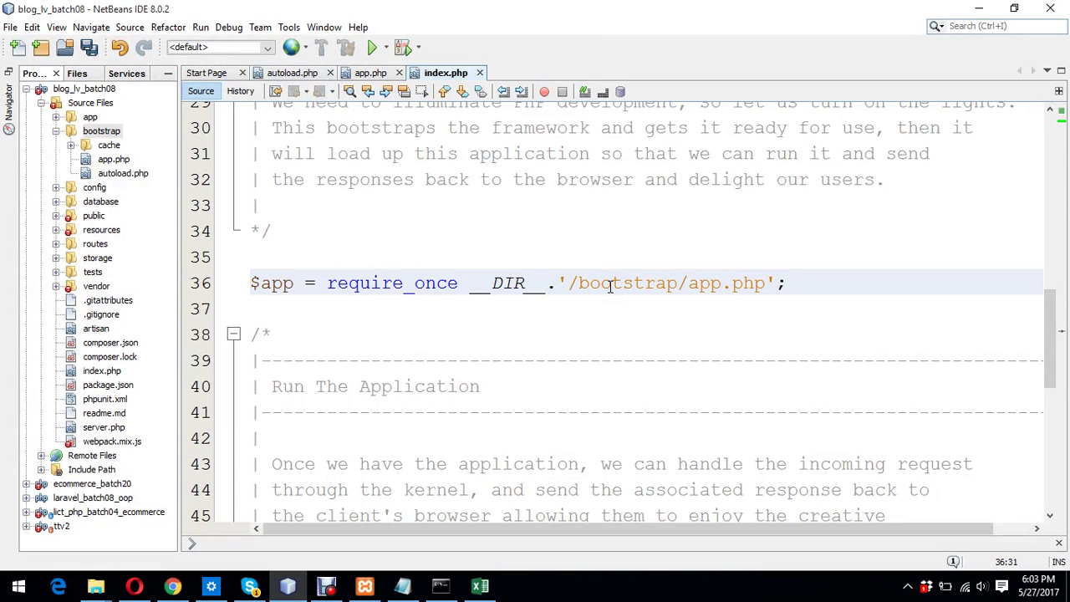
key(ctrl+s)
key(alt+Tab)
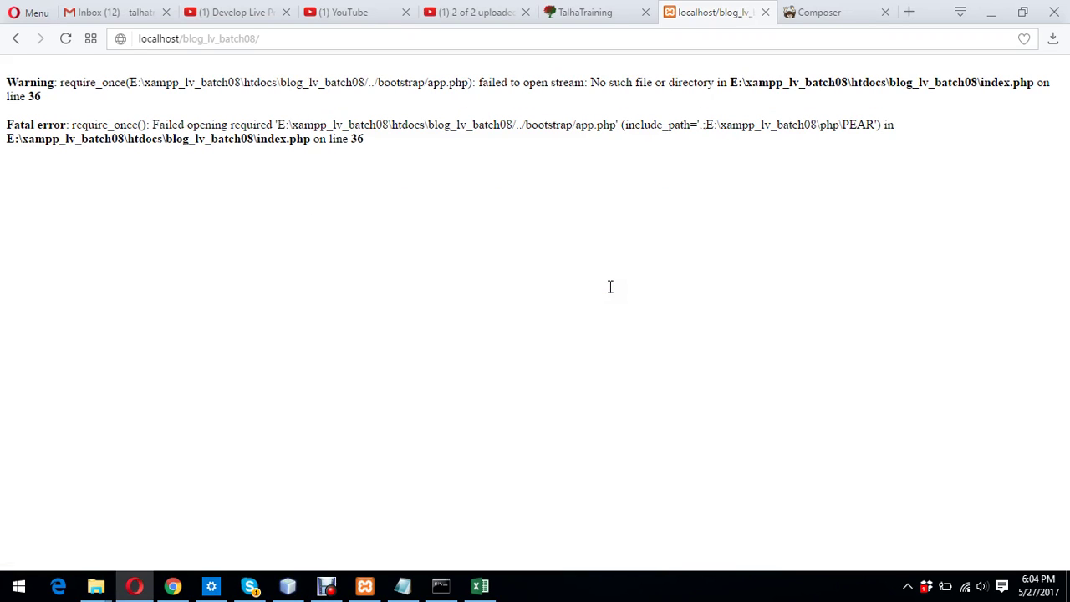
key(F5)
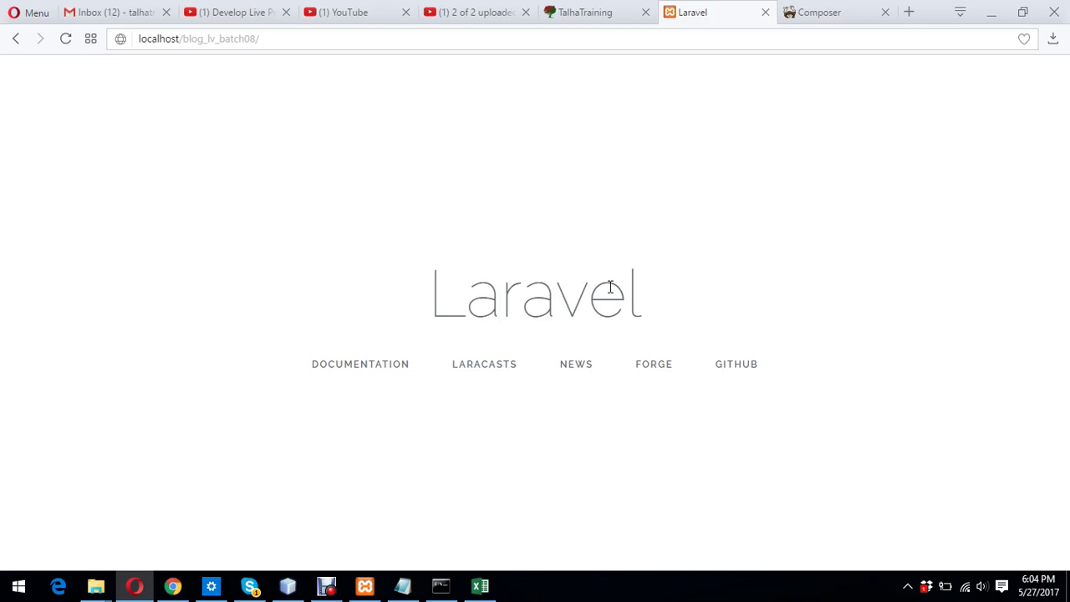
click(327, 585)
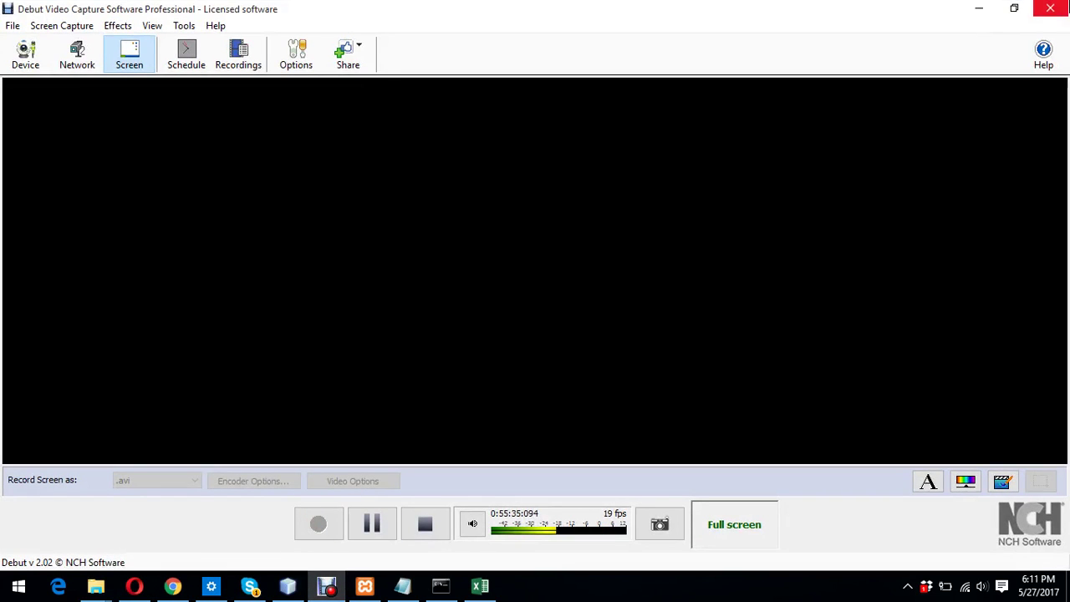
click(979, 8)
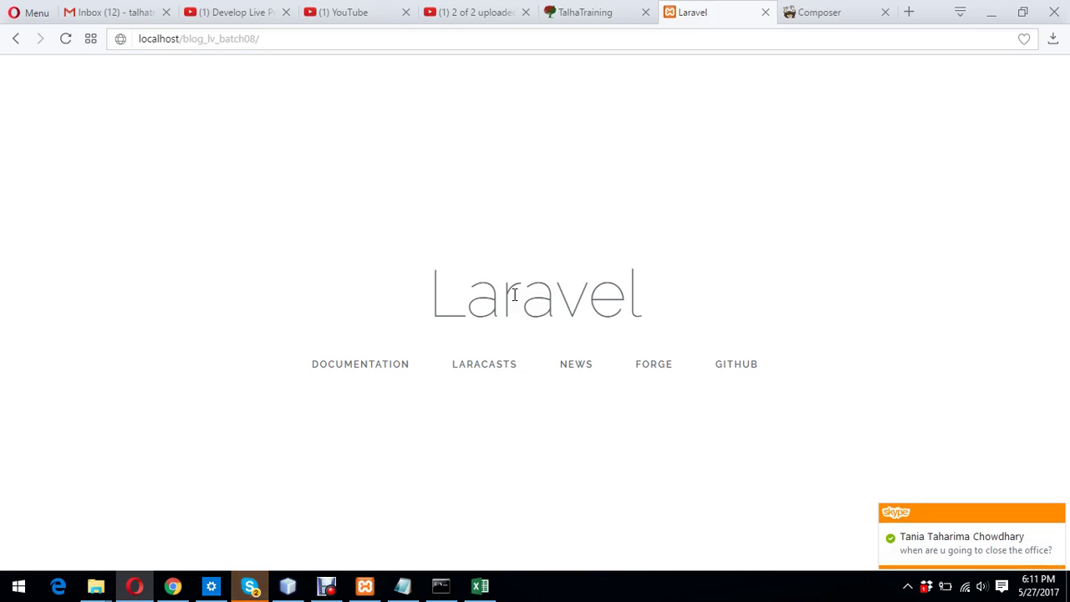
click(260, 592)
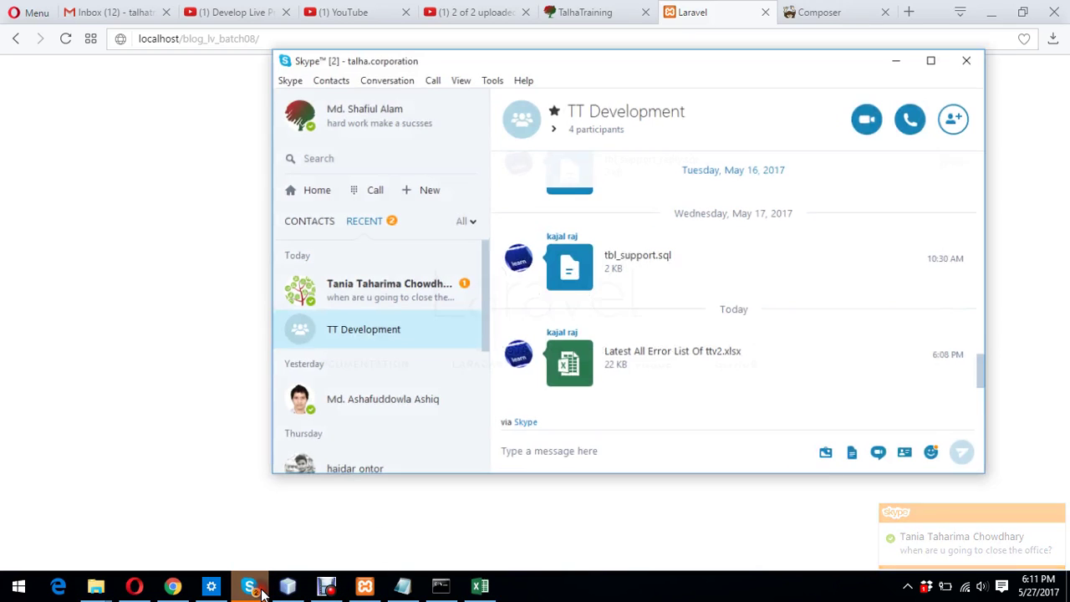
click(544, 459)
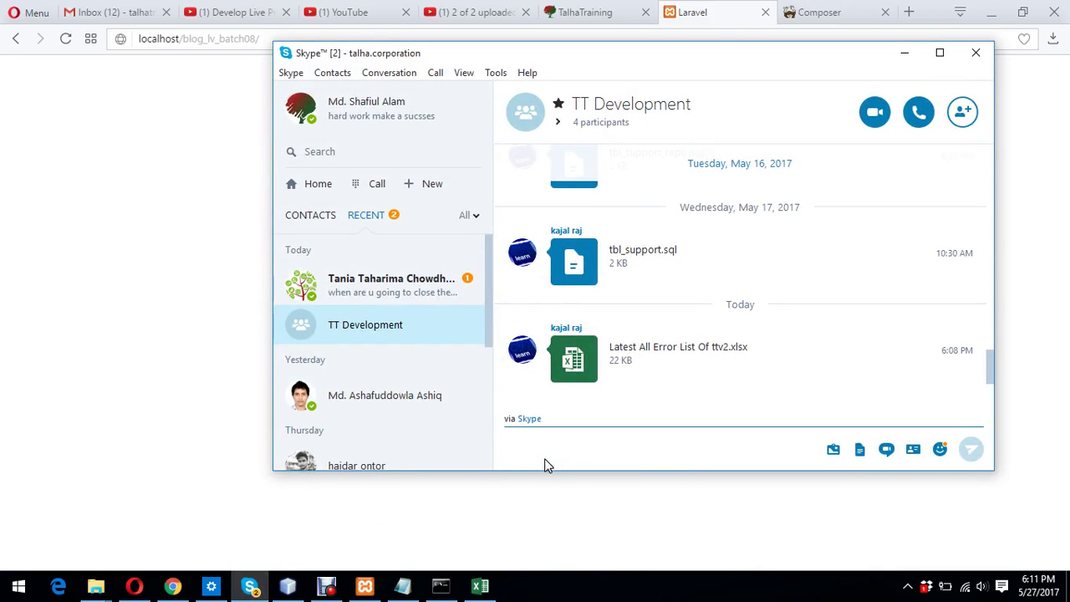
text(10)
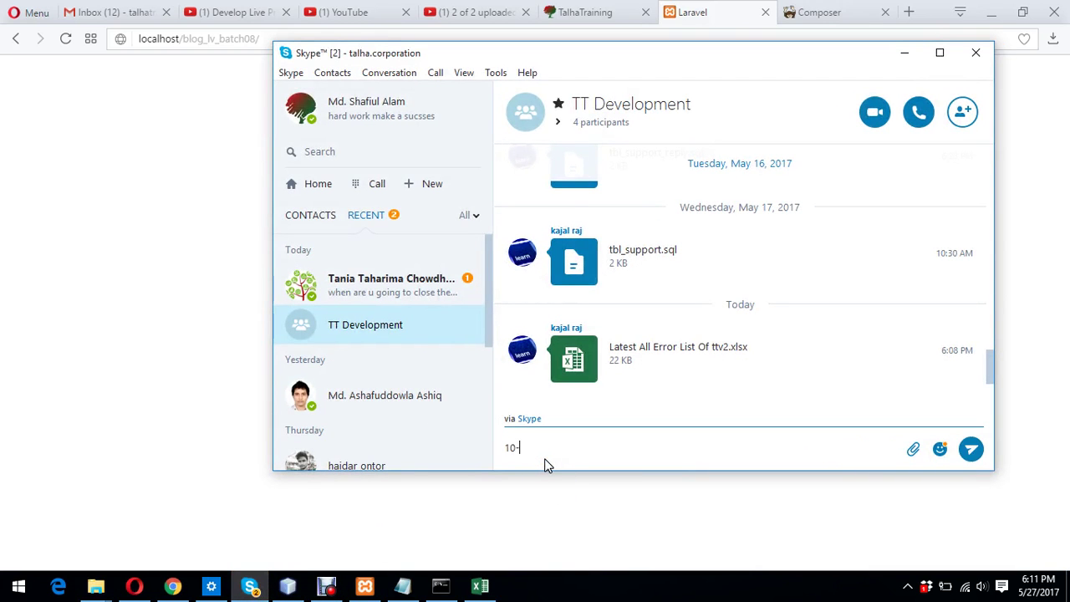
text(-15 min)
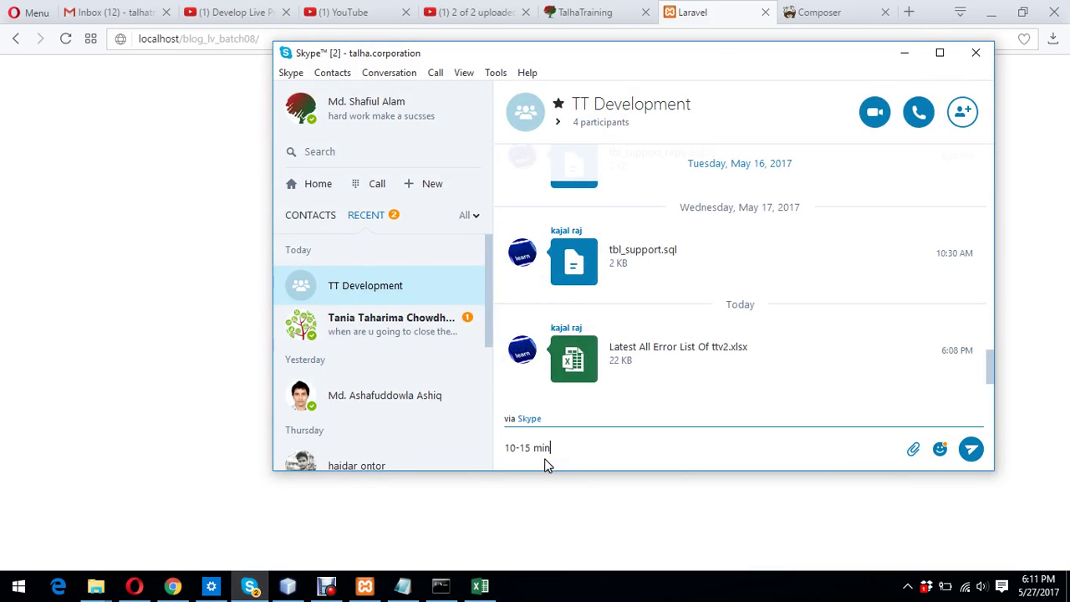
key(Return)
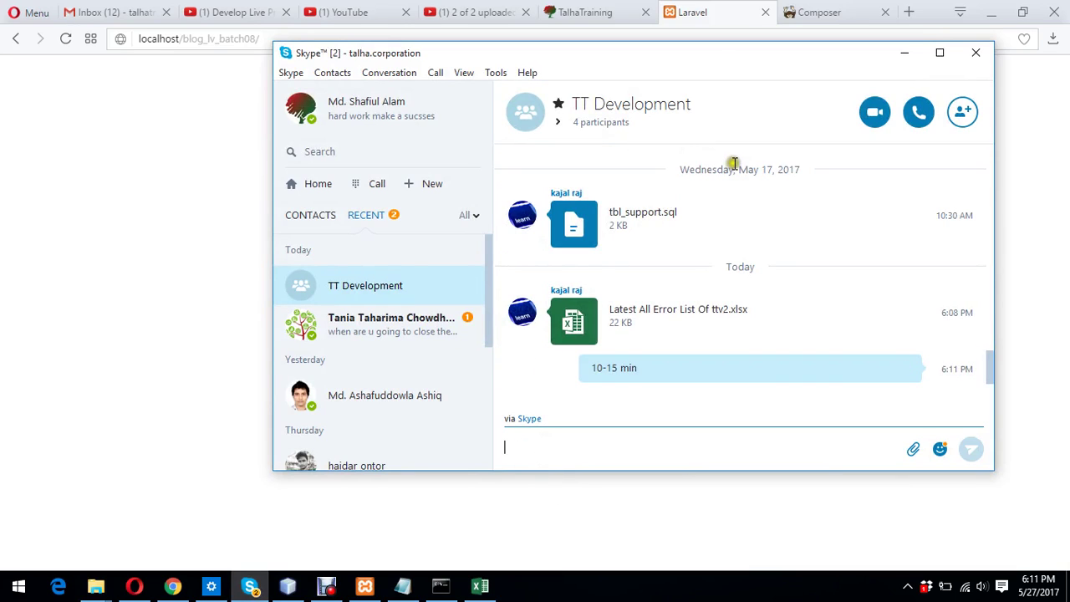
right_click(915, 368)
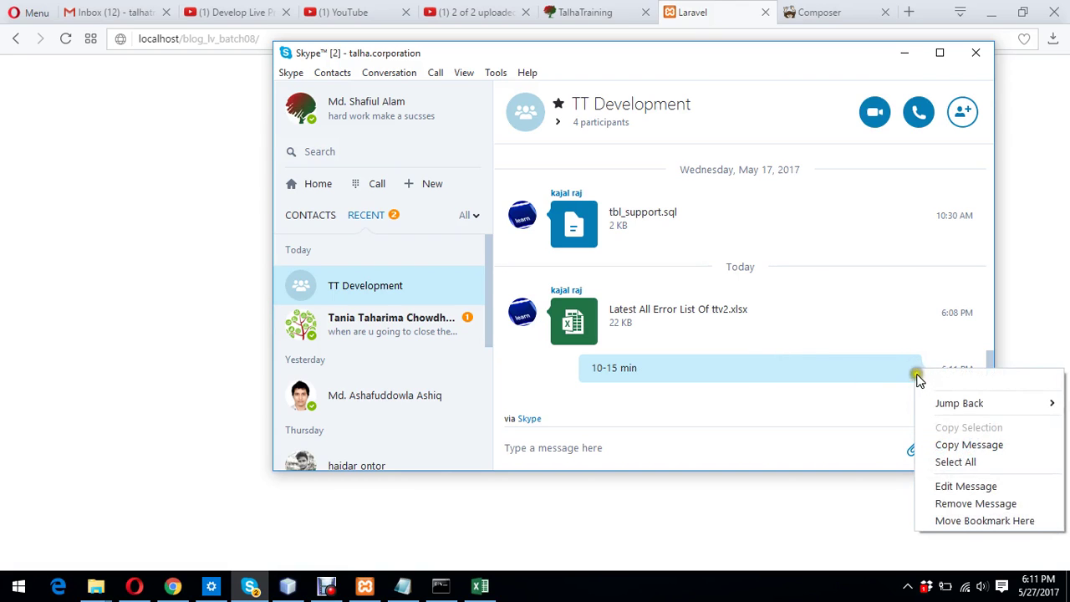
click(937, 502)
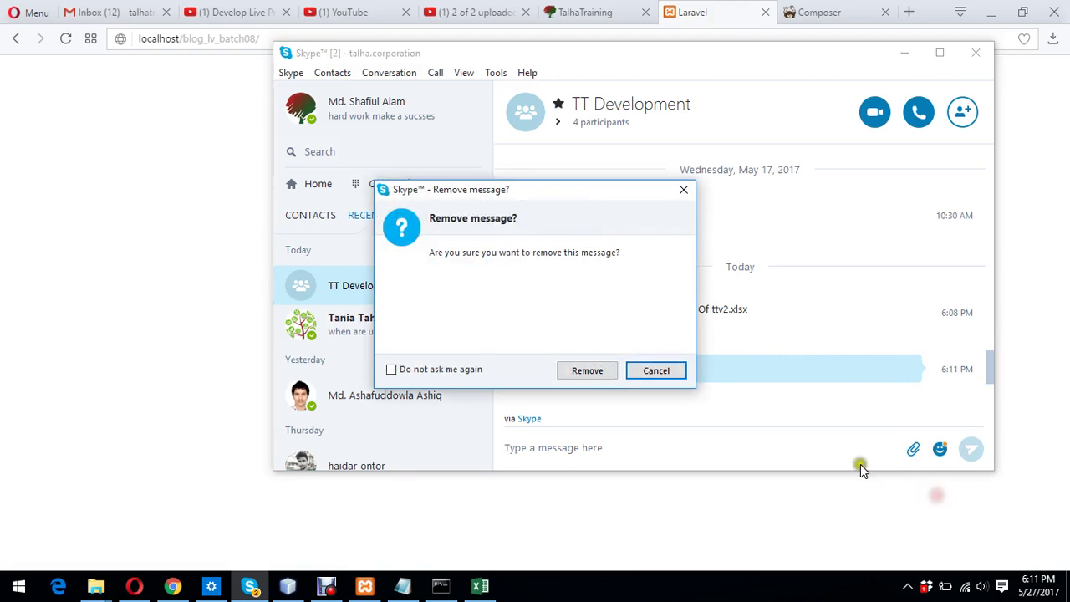
click(594, 370)
Reply "10-15min" in the Skype chat with the contact asking about closing the office, and minimize Skype.
click(410, 327)
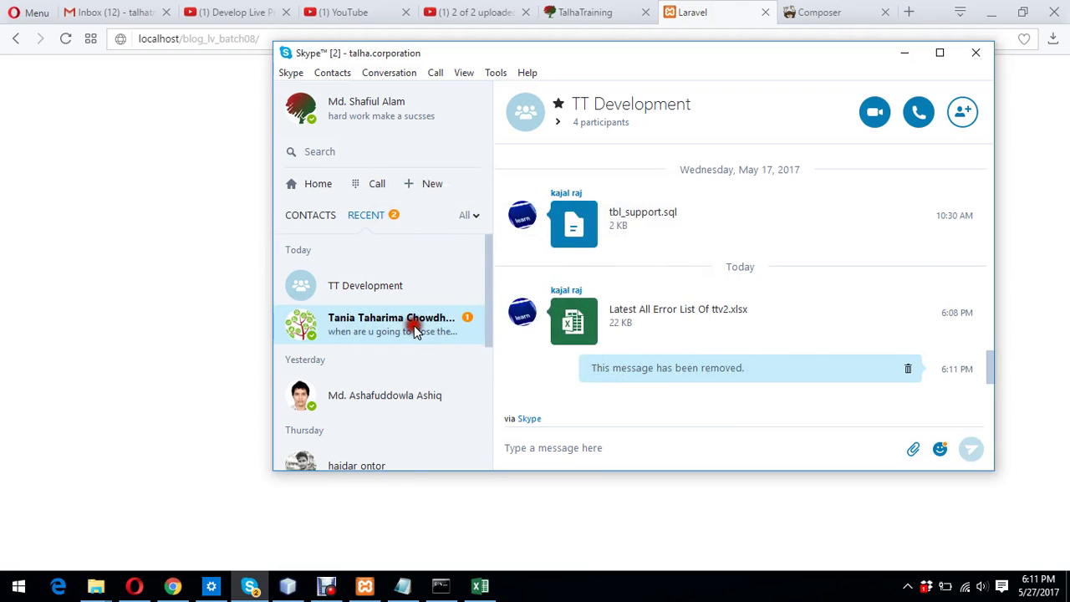
click(572, 452)
text(10-)
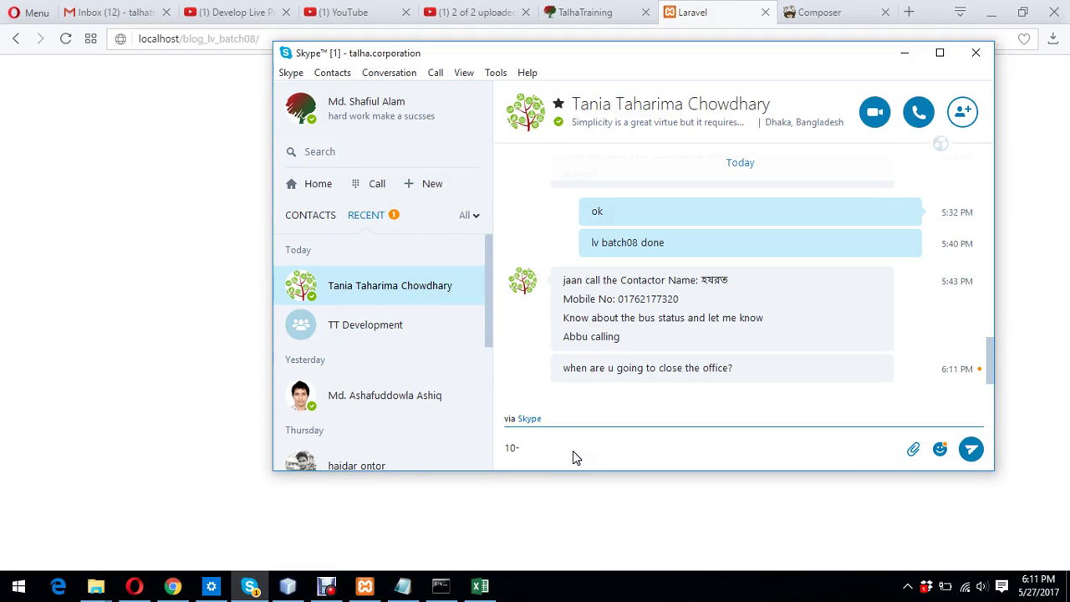
text(15min)
key(Return)
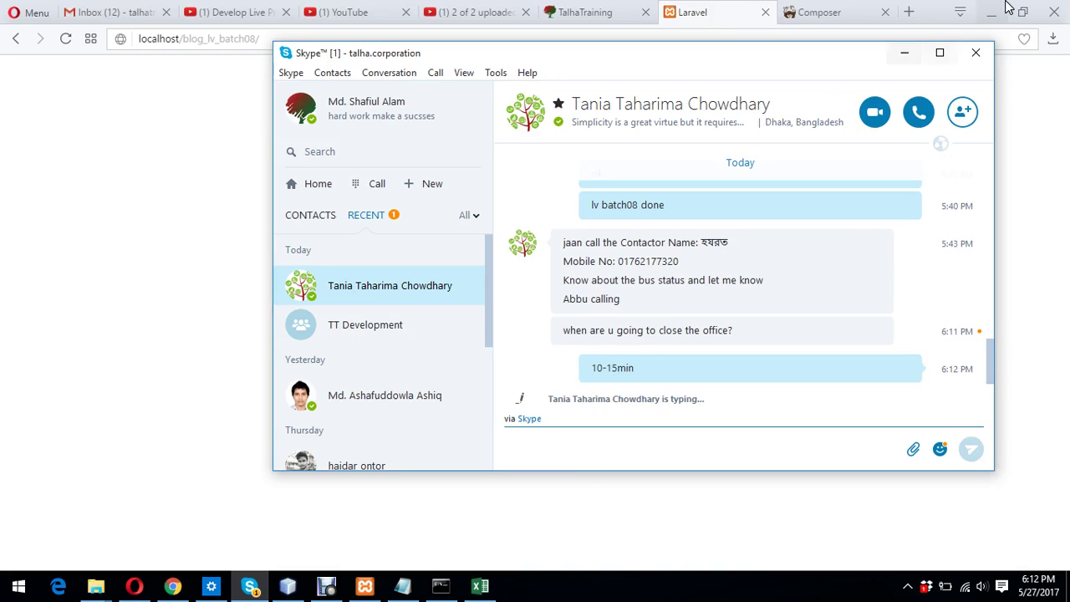
click(903, 52)
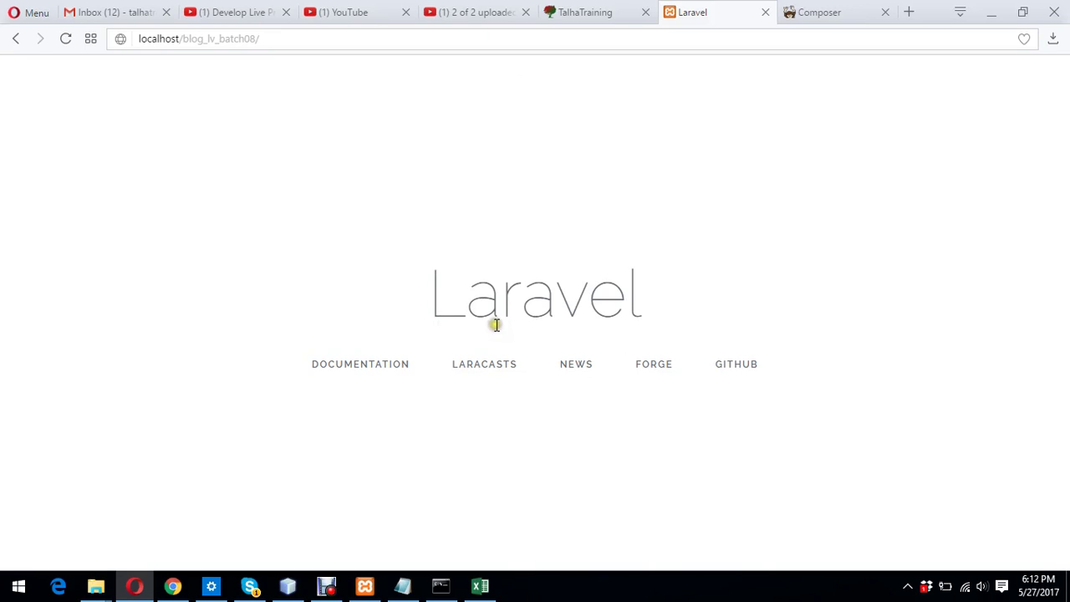
Switch to File Explorer and review the files in the bootstrap and config folders of blog_lv_batch08.
mouse_move(95, 585)
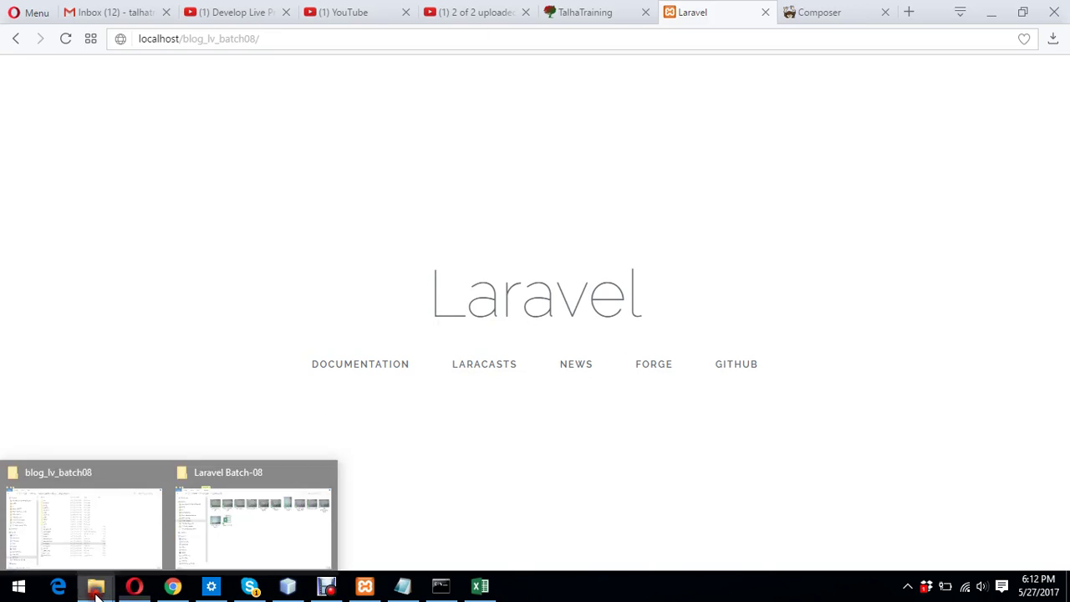
click(128, 512)
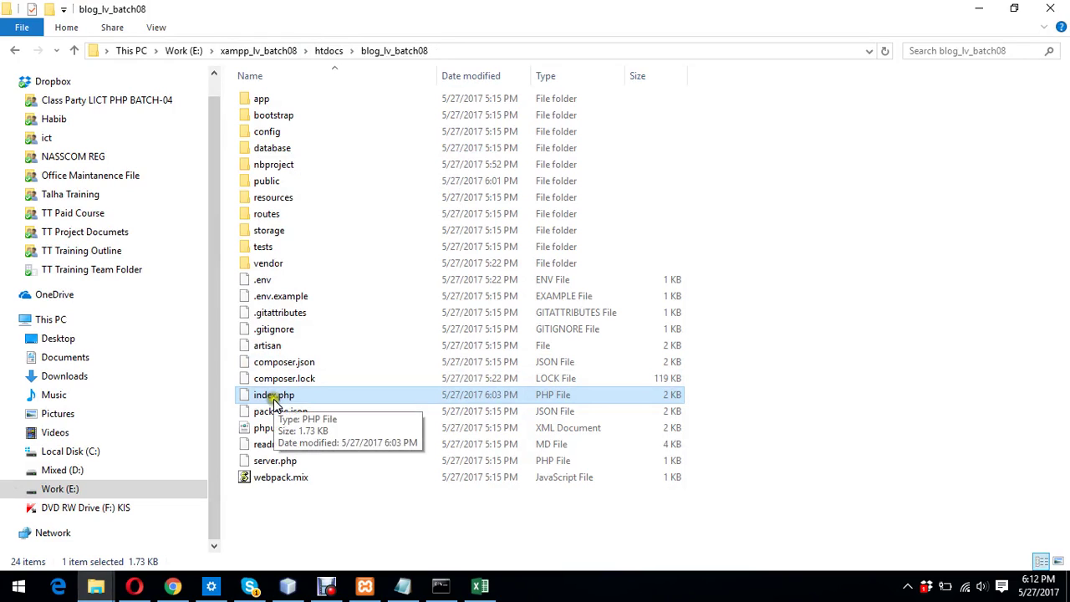
double_click(292, 124)
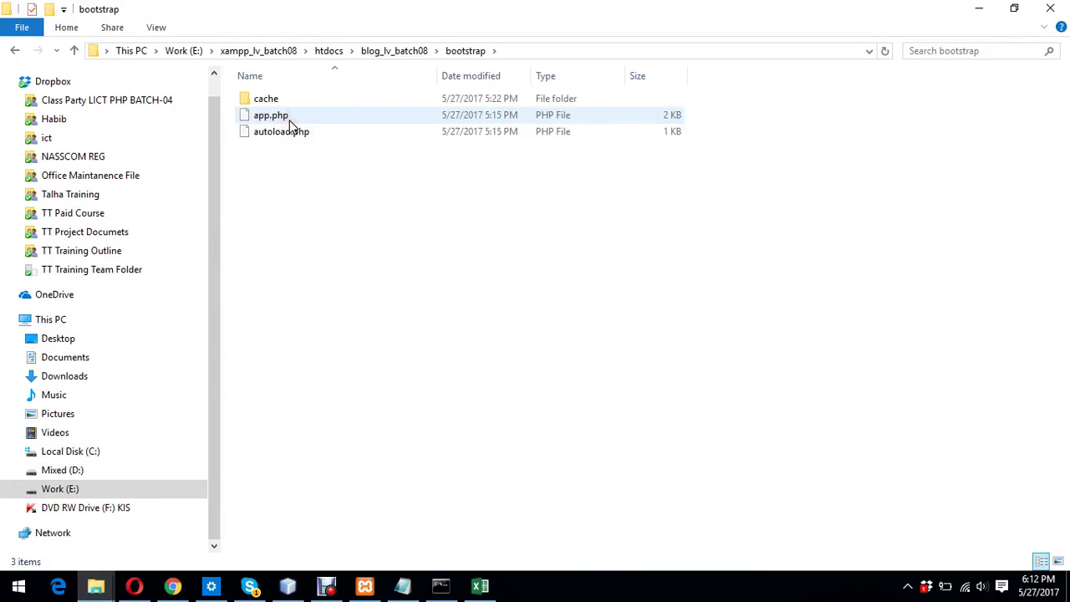
click(276, 138)
click(276, 121)
click(399, 54)
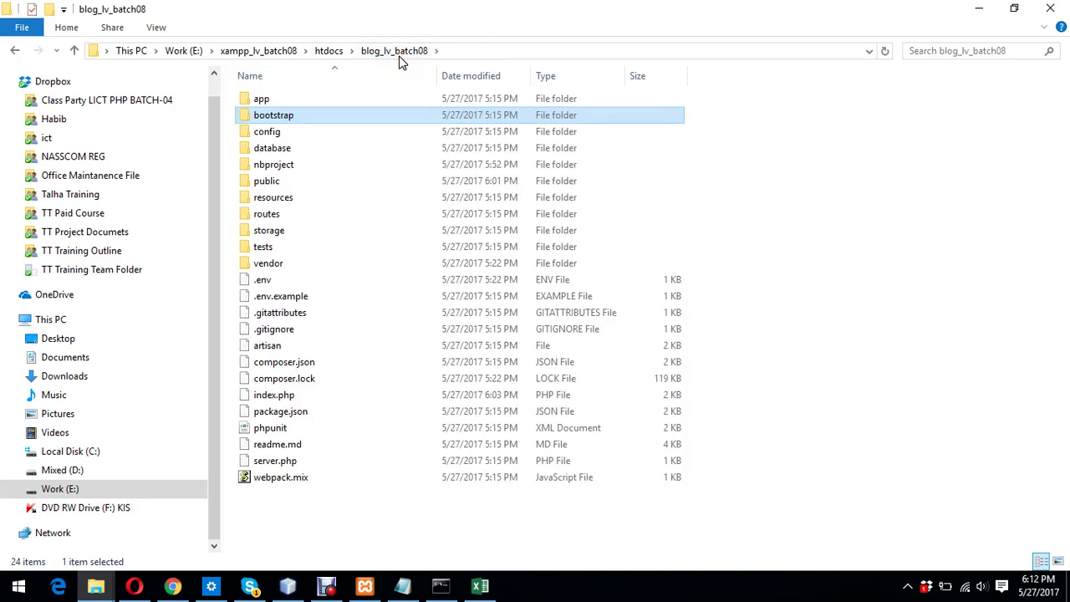
double_click(274, 137)
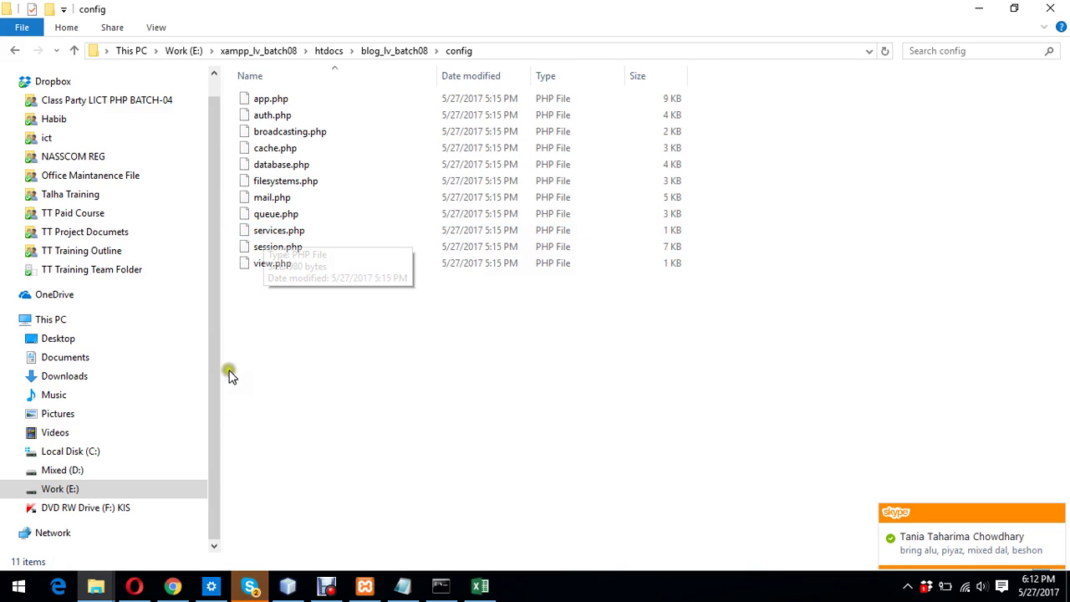
Switch to Skype, reply "ok" to the contact's new message and minimize the window.
click(249, 585)
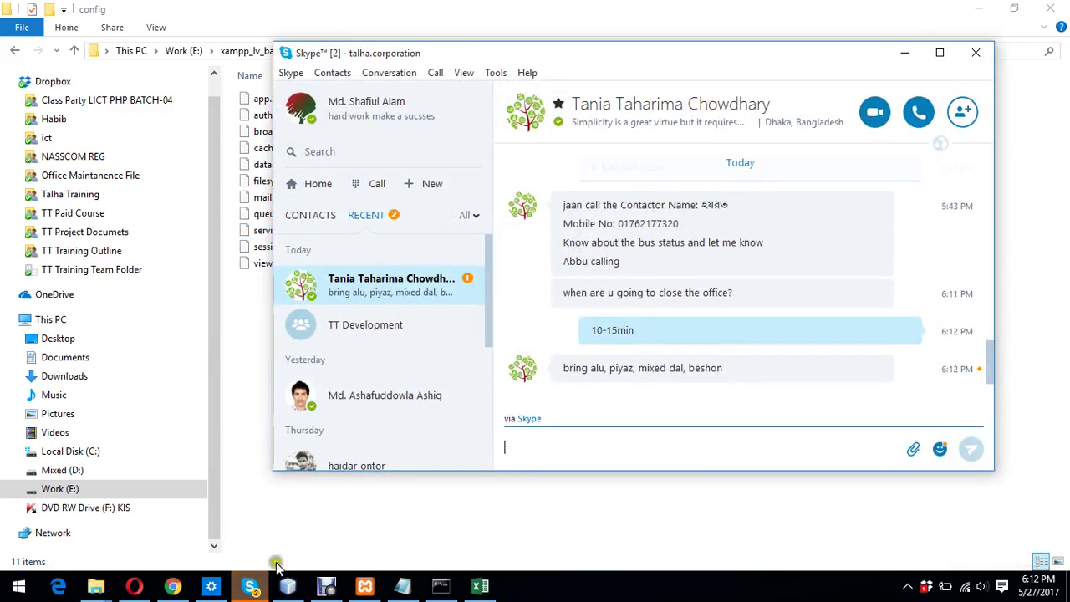
click(560, 463)
text(ok)
key(Return)
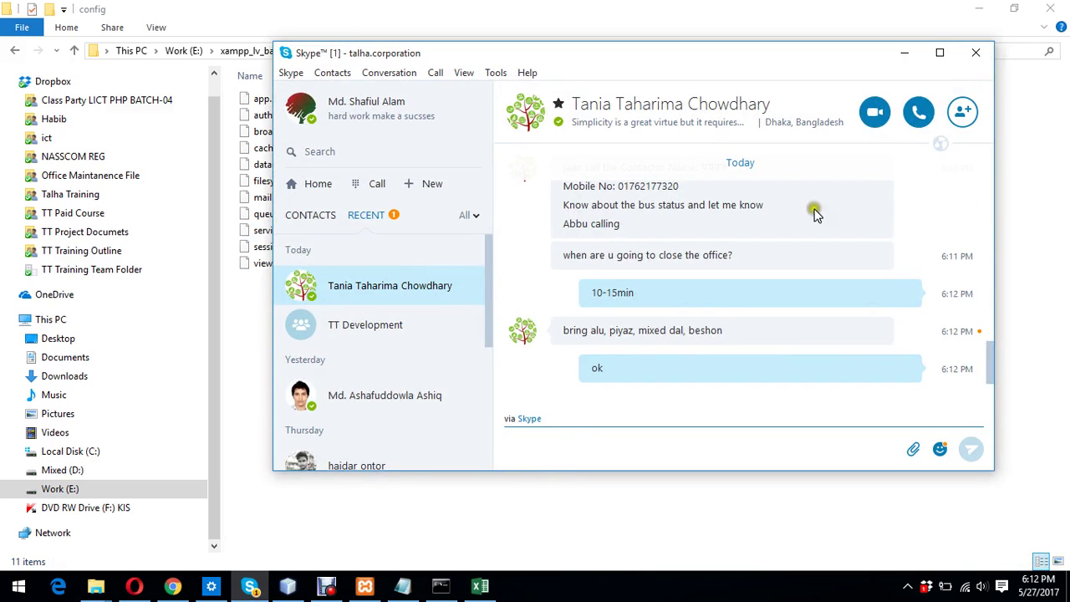
click(904, 52)
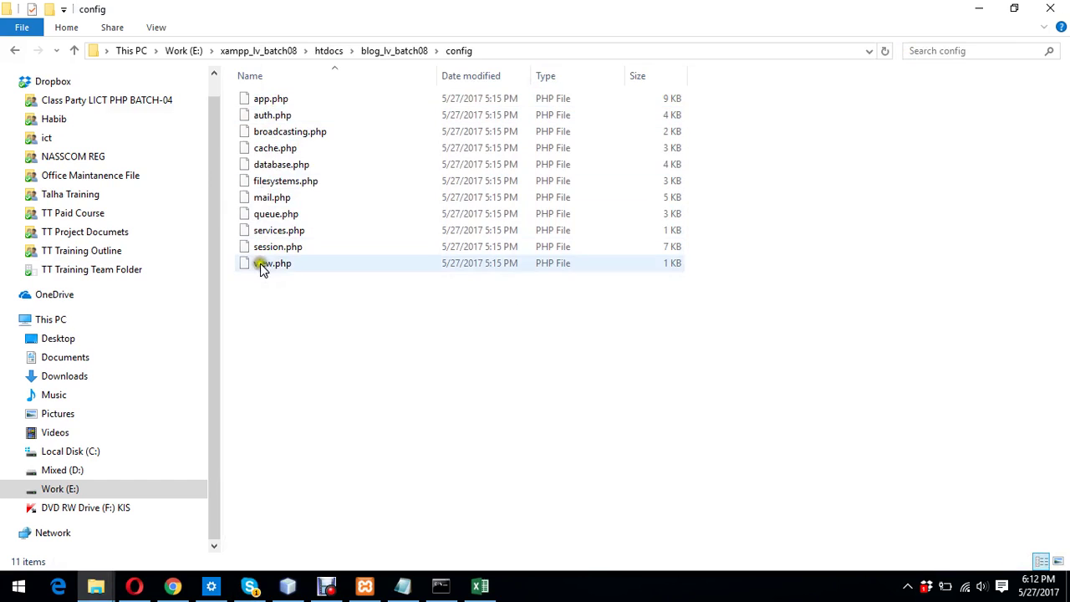
Open the routes folder of blog_lv_batch08 in File Explorer and locate web.php.
click(387, 50)
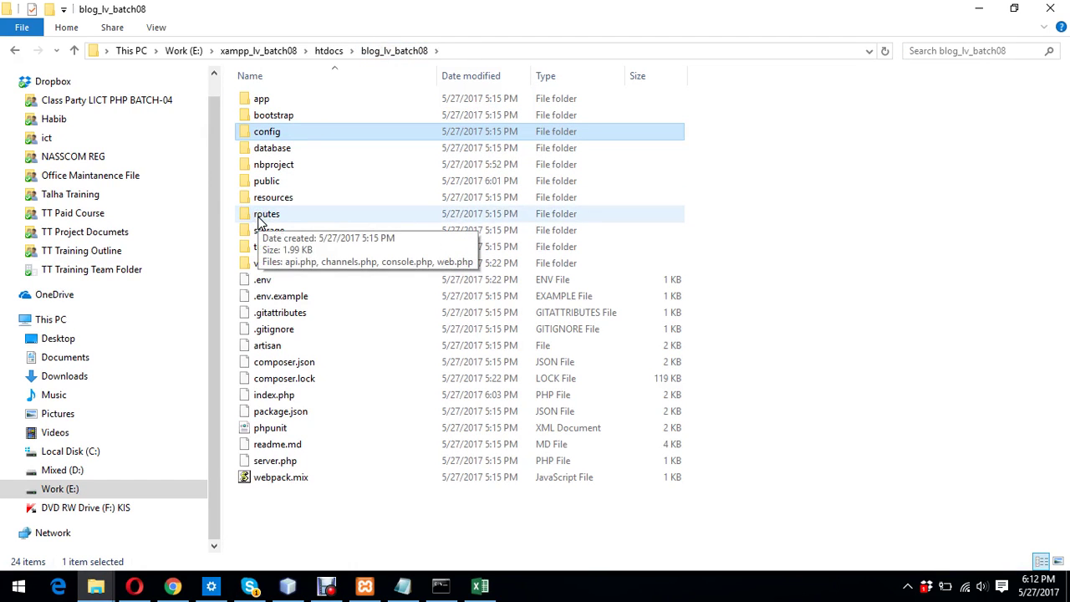
double_click(258, 215)
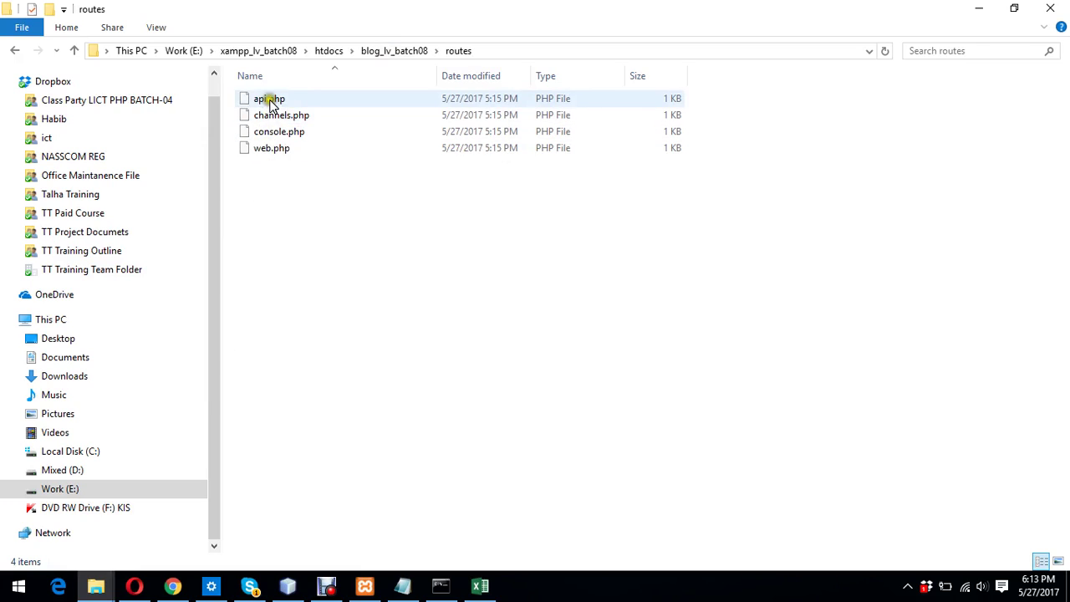
click(275, 152)
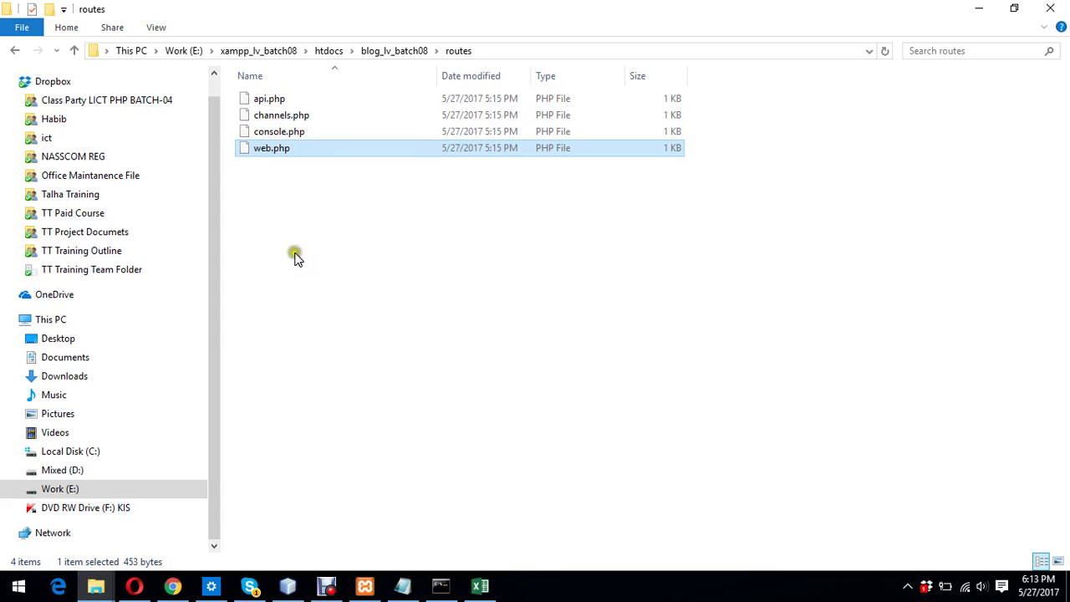
Switch to NetBeans, open web.php from the routes folder and examine the '/' route and its 'welcome' view, then collapse the folder.
click(288, 585)
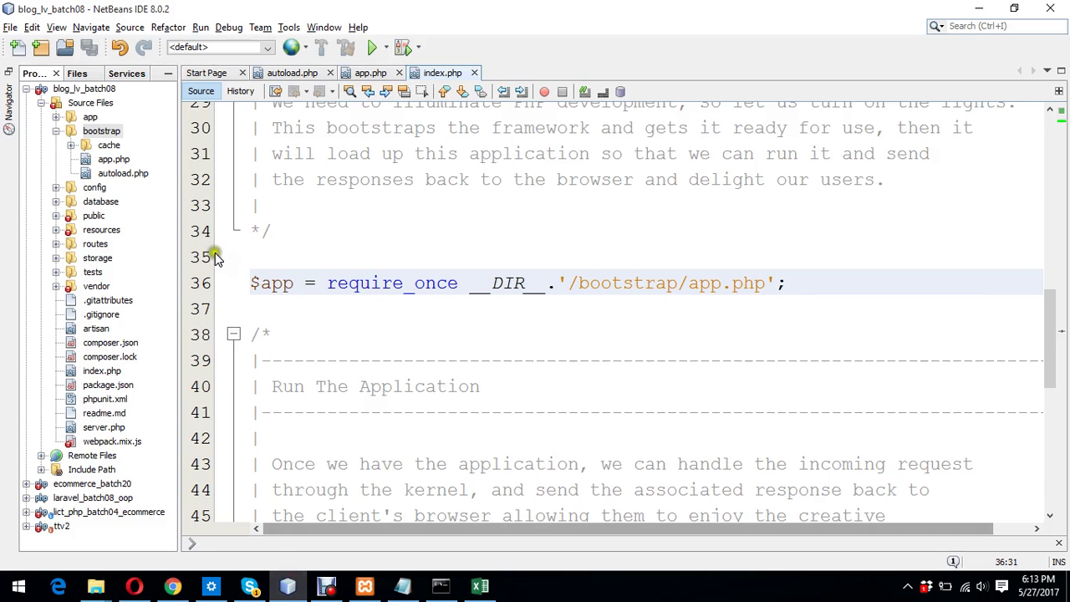
click(55, 131)
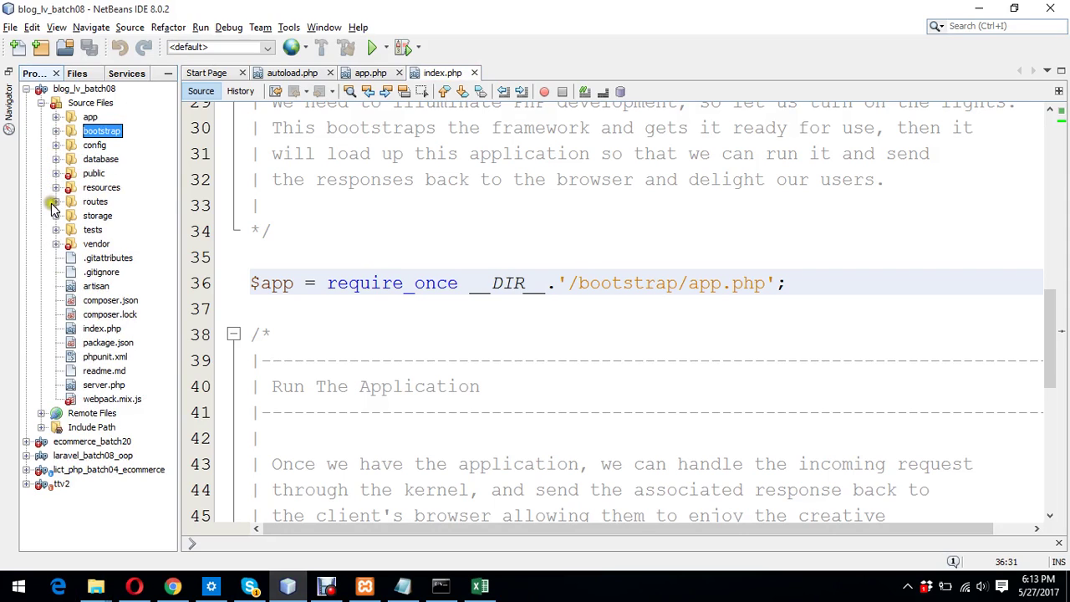
click(55, 202)
double_click(109, 259)
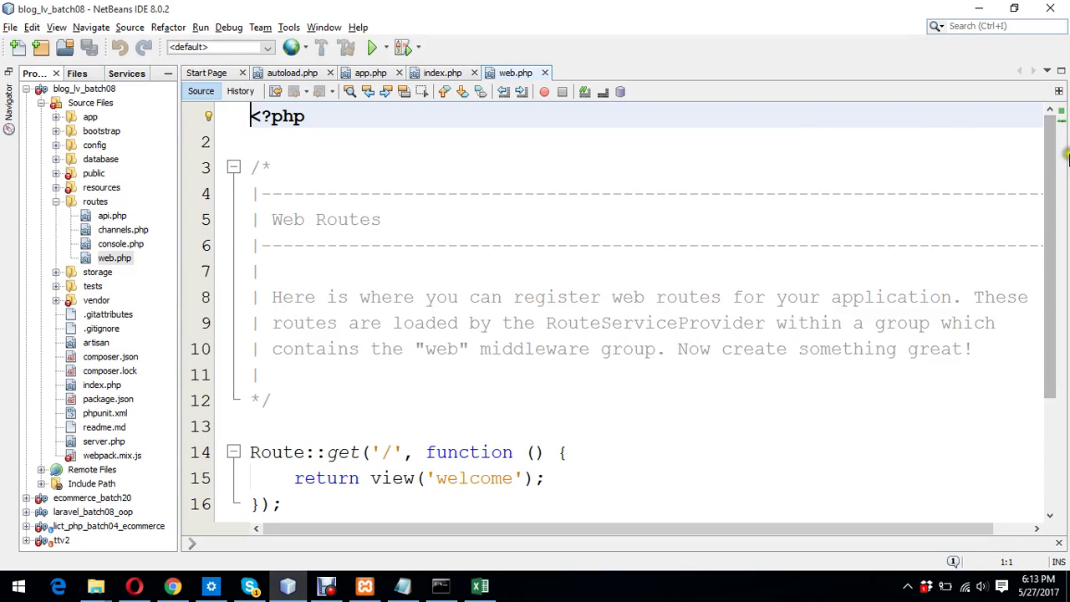
drag(1044, 171, 1041, 294)
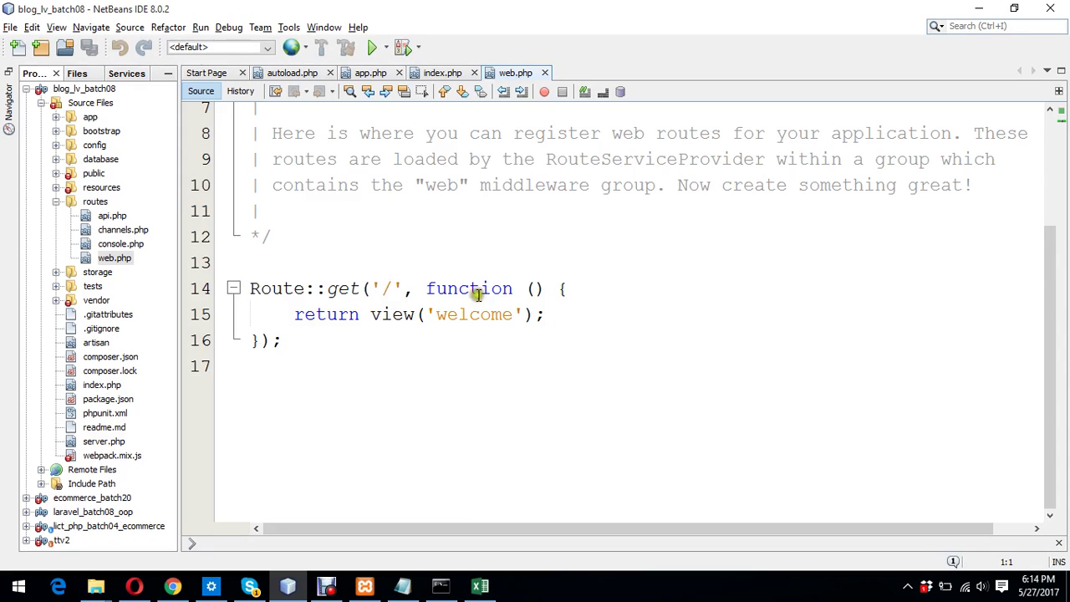
double_click(399, 316)
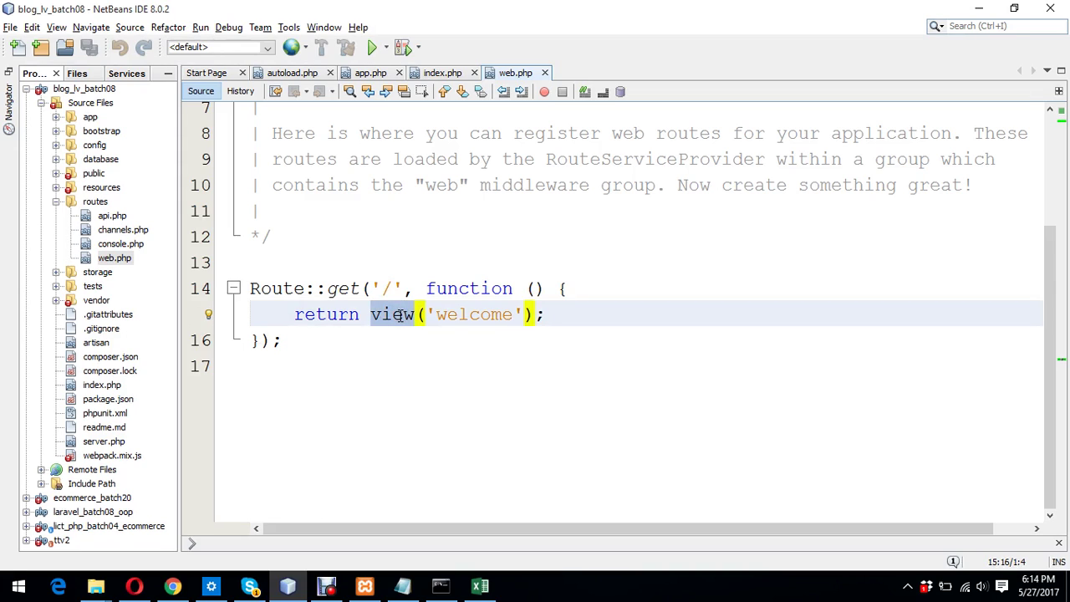
double_click(460, 313)
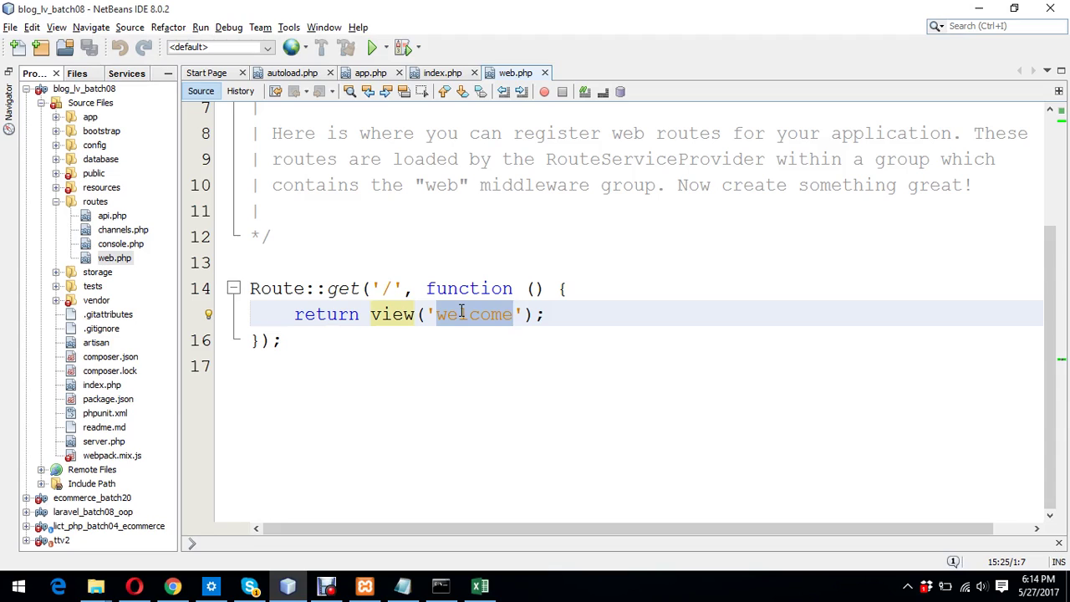
click(56, 201)
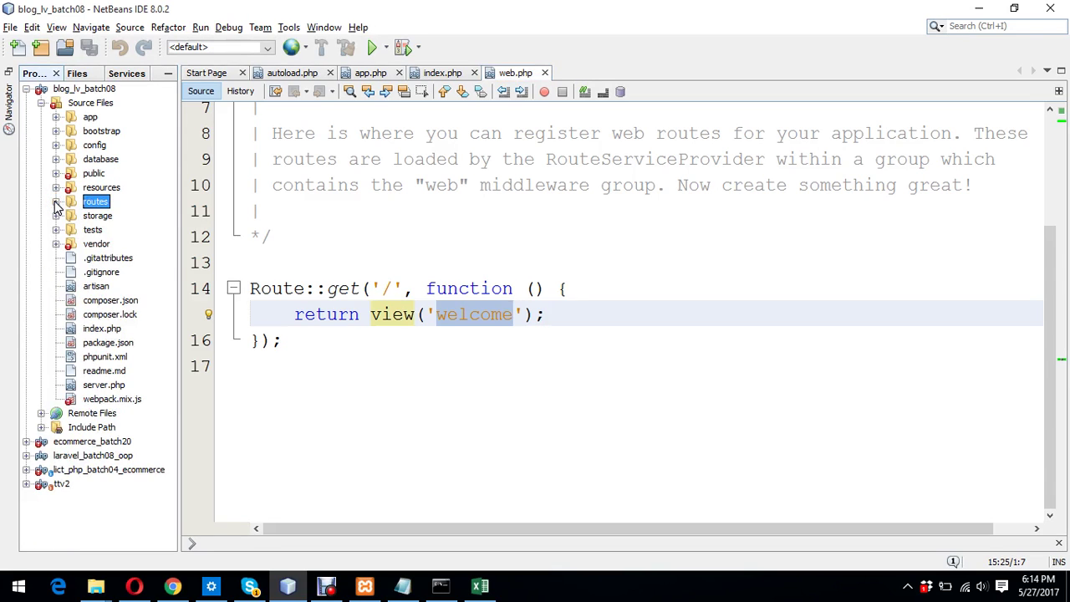